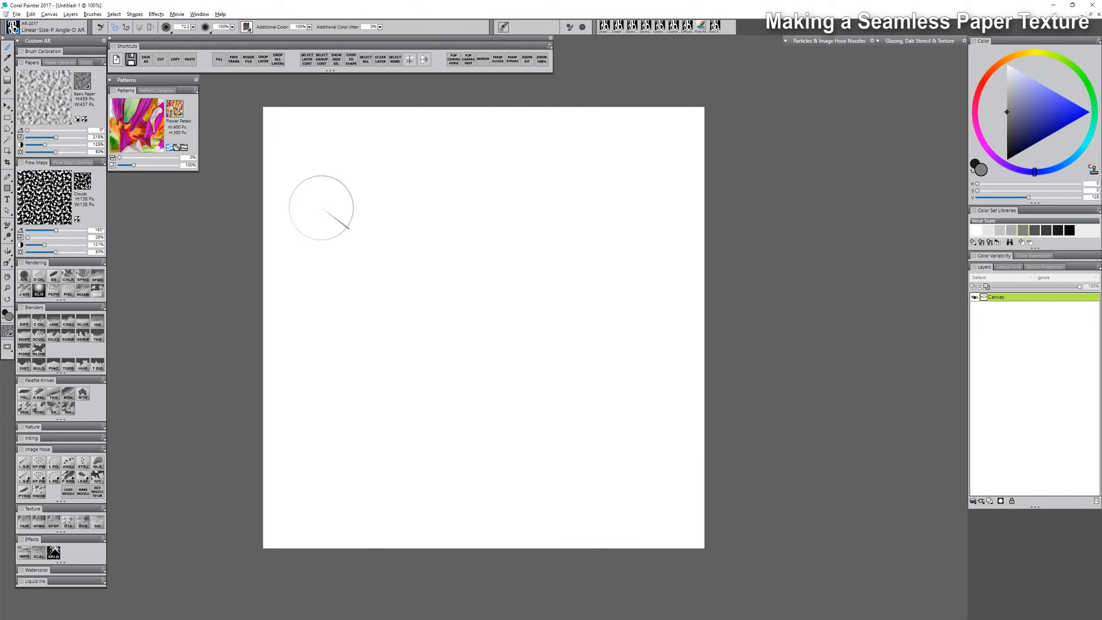
left_click(53, 276)
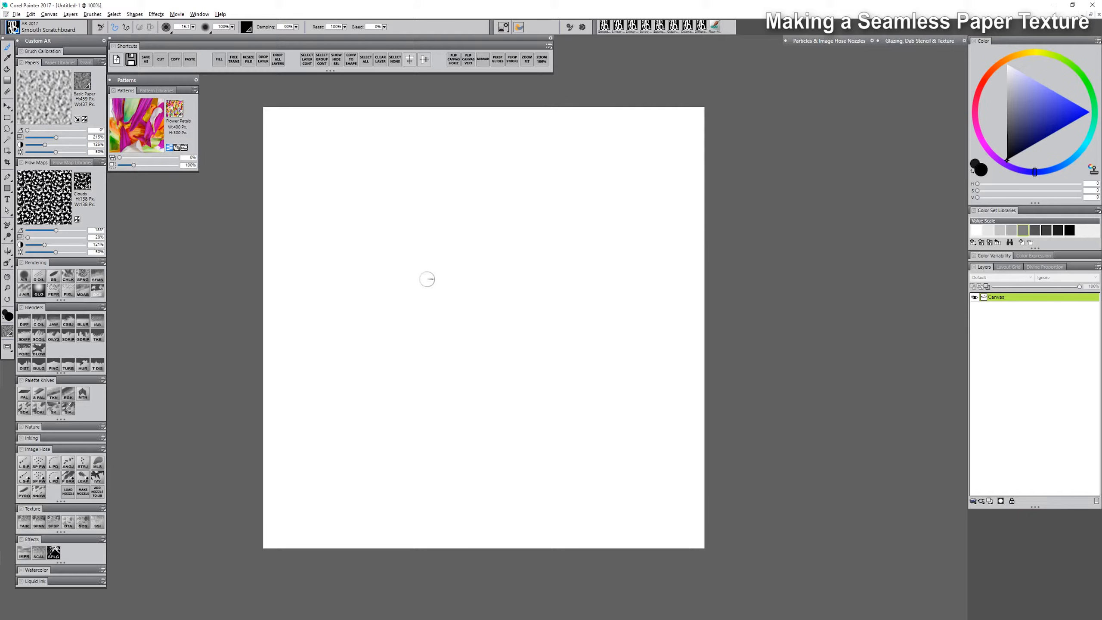
mouse_move(428, 278)
left_mouse_down()
mouse_move(532, 119)
mouse_move(587, 77)
mouse_move(713, 69)
mouse_move(692, 159)
mouse_move(284, 324)
mouse_move(496, 309)
mouse_move(746, 337)
mouse_move(404, 212)
mouse_move(211, 348)
left_mouse_up()
mouse_move(220, 419)
left_mouse_down()
mouse_move(524, 295)
mouse_move(721, 118)
mouse_move(537, 468)
mouse_move(436, 264)
mouse_move(538, 96)
mouse_move(446, 234)
mouse_move(536, 492)
mouse_move(373, 352)
mouse_move(558, 104)
mouse_move(286, 257)
left_mouse_up()
left_click_drag(287, 256, 281, 321)
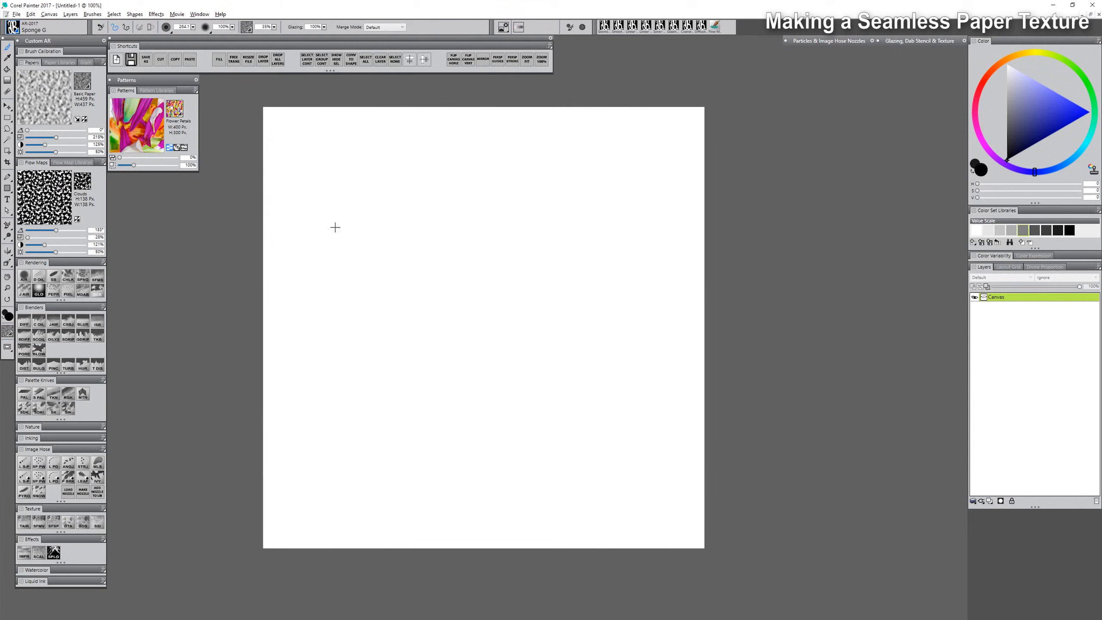
Step: Paint a marble-like texture over the canvas with Sponge G, adding Glazing Chalk strokes through a higher-contrast Simulated Wood paper
left_click_drag(364, 221, 447, 409)
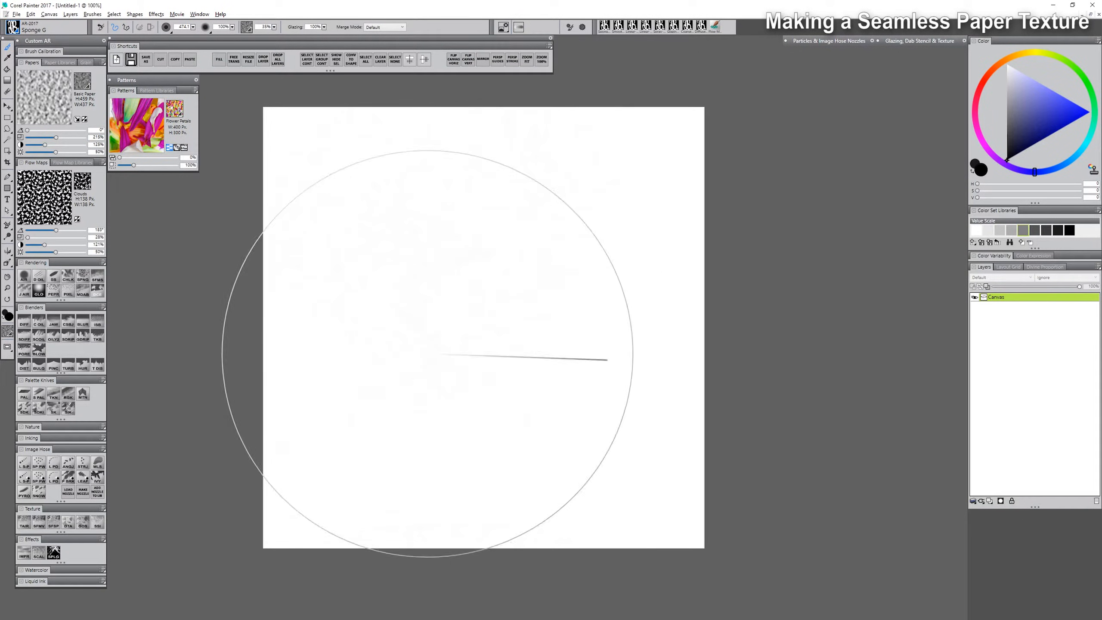
left_click(528, 147)
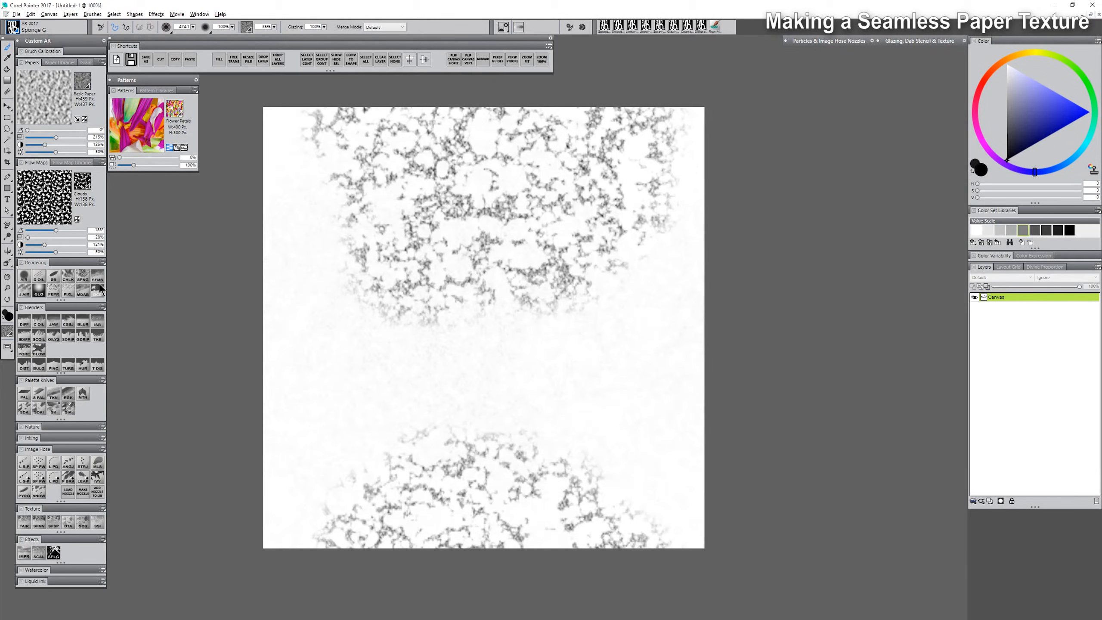
left_click_drag(332, 300, 307, 360)
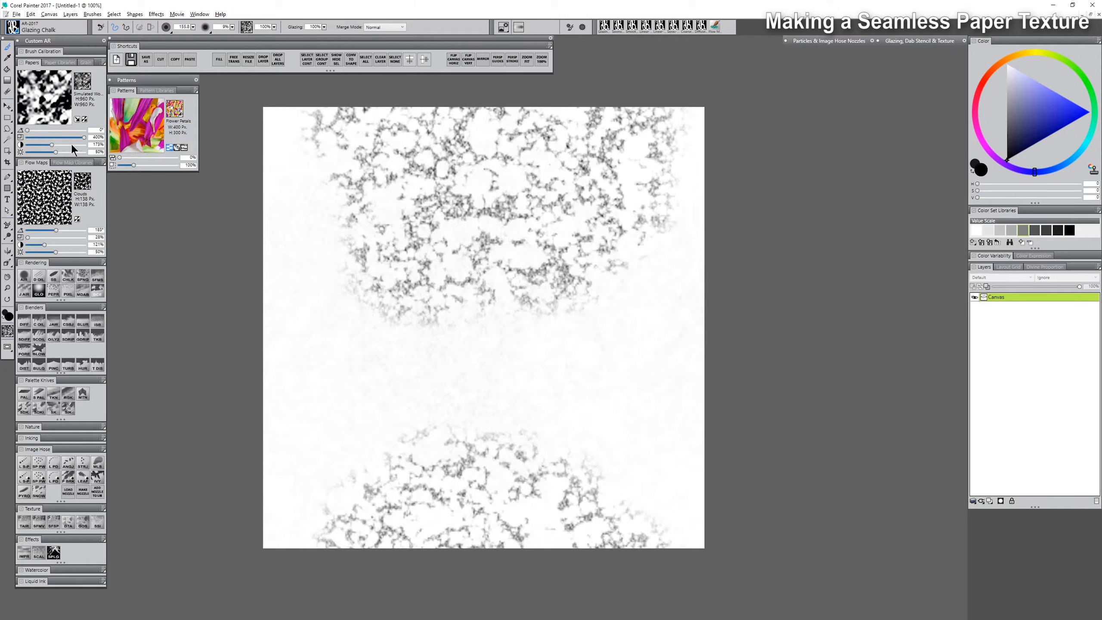
left_click(71, 145)
left_click(299, 377)
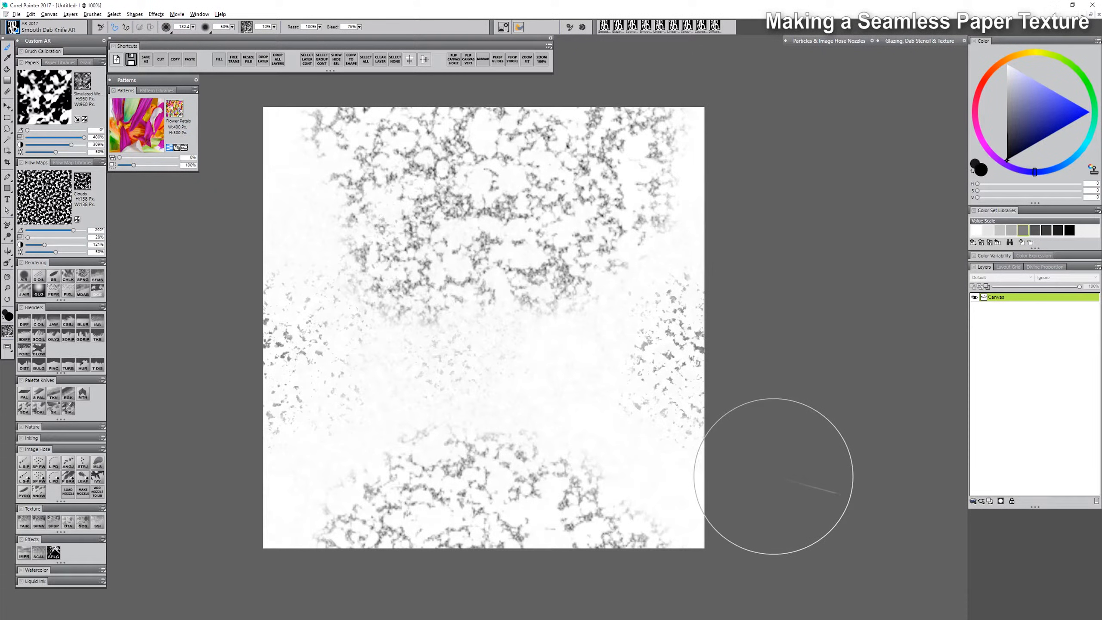
Step: Select the whole canvas and capture it as a new paper texture named Marble
left_click(115, 15)
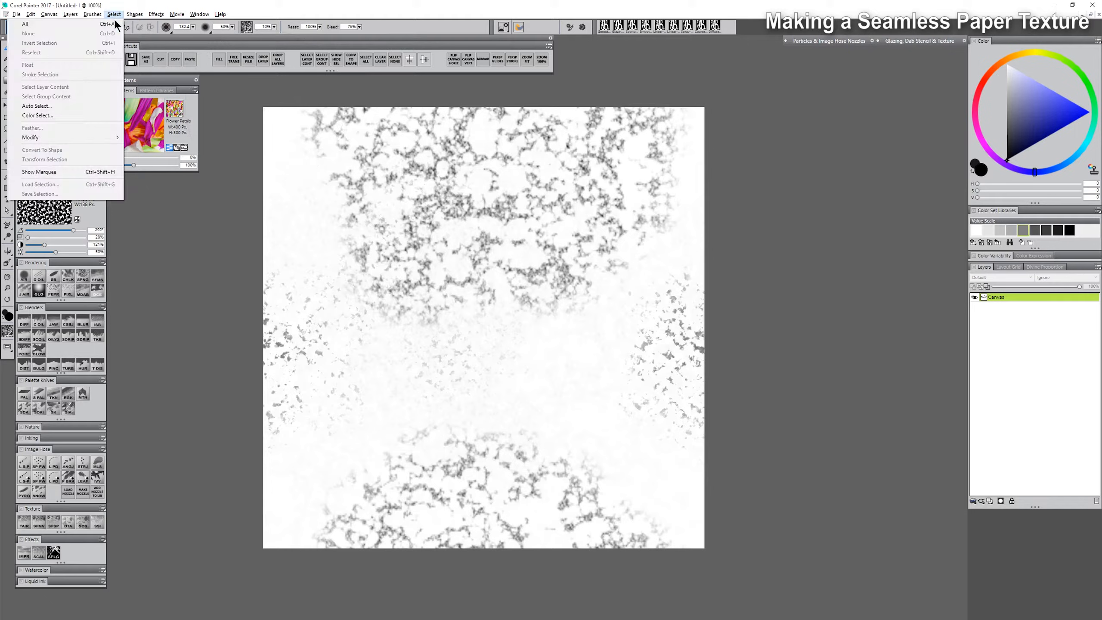
left_click(114, 24)
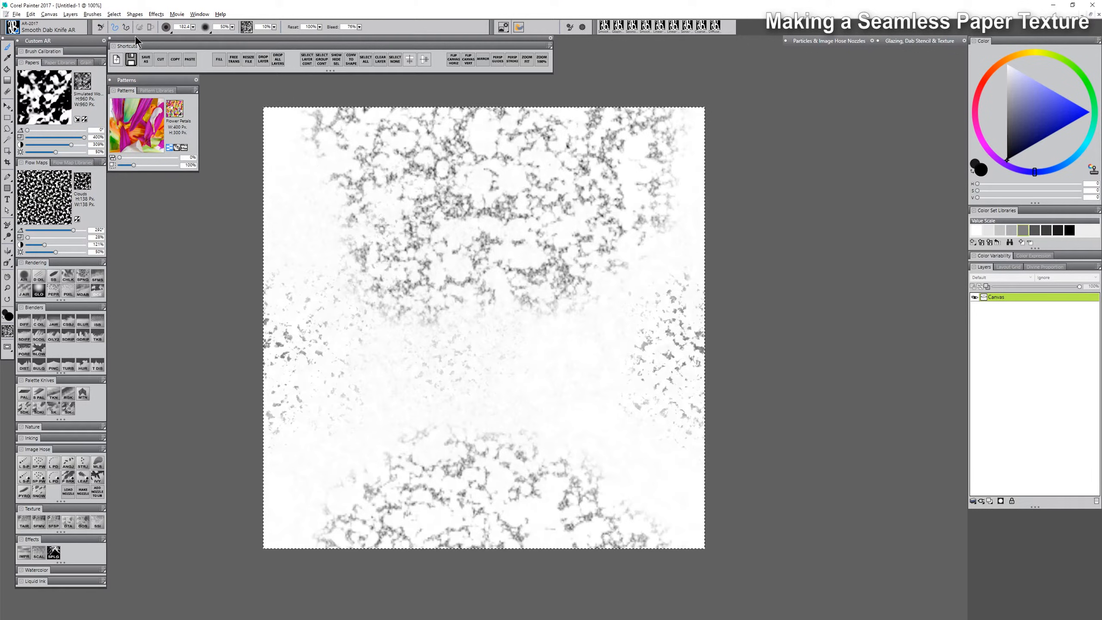
left_click(103, 63)
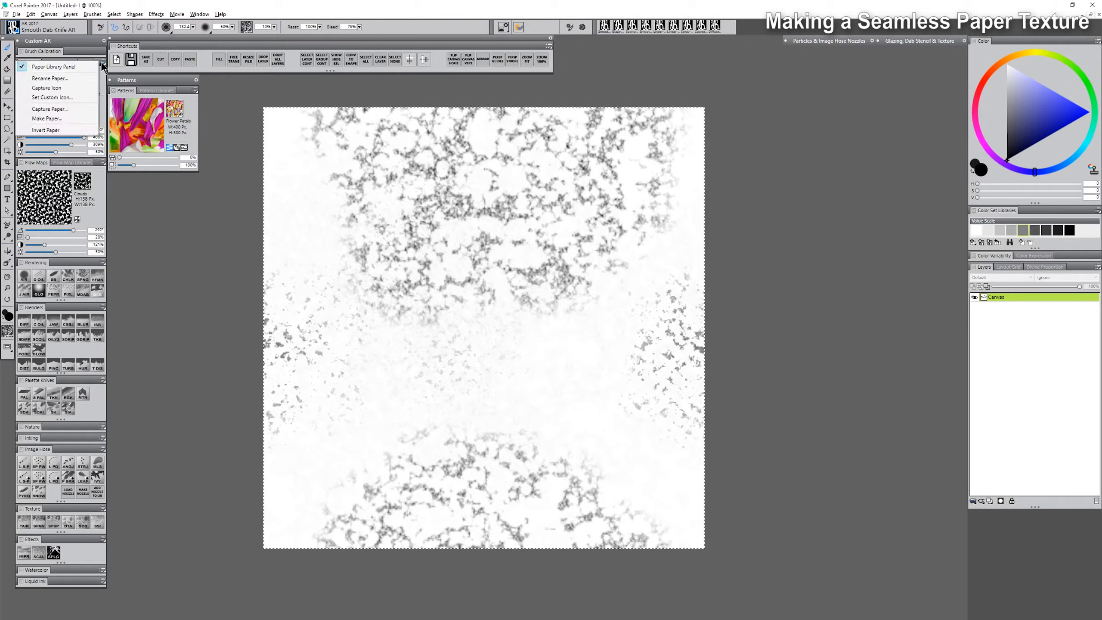
left_click(73, 108)
type("Marble")
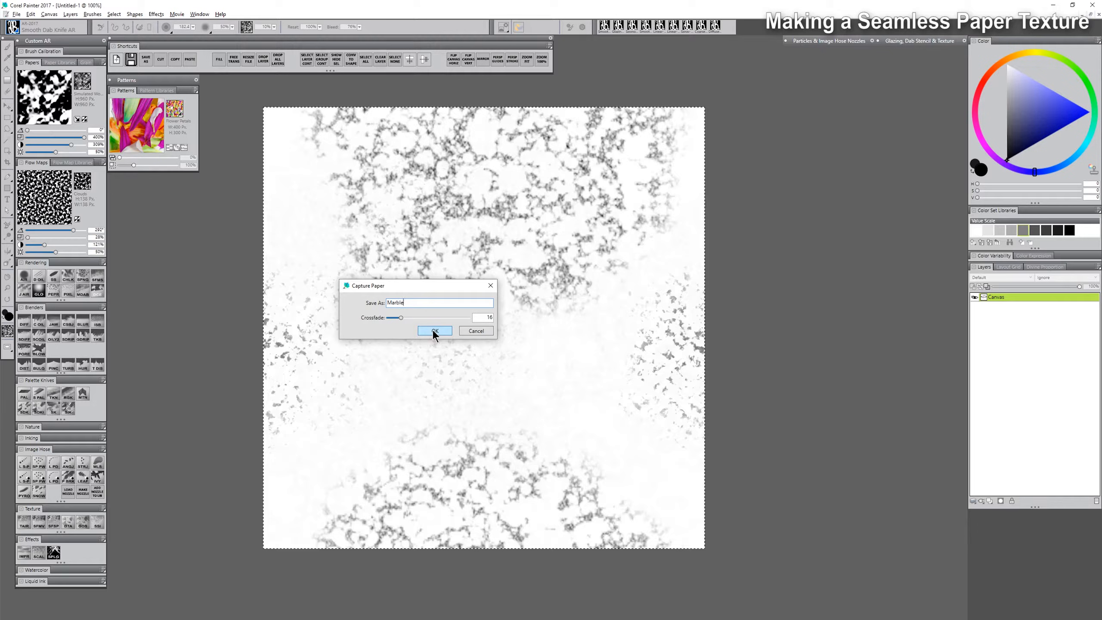
left_click(432, 329)
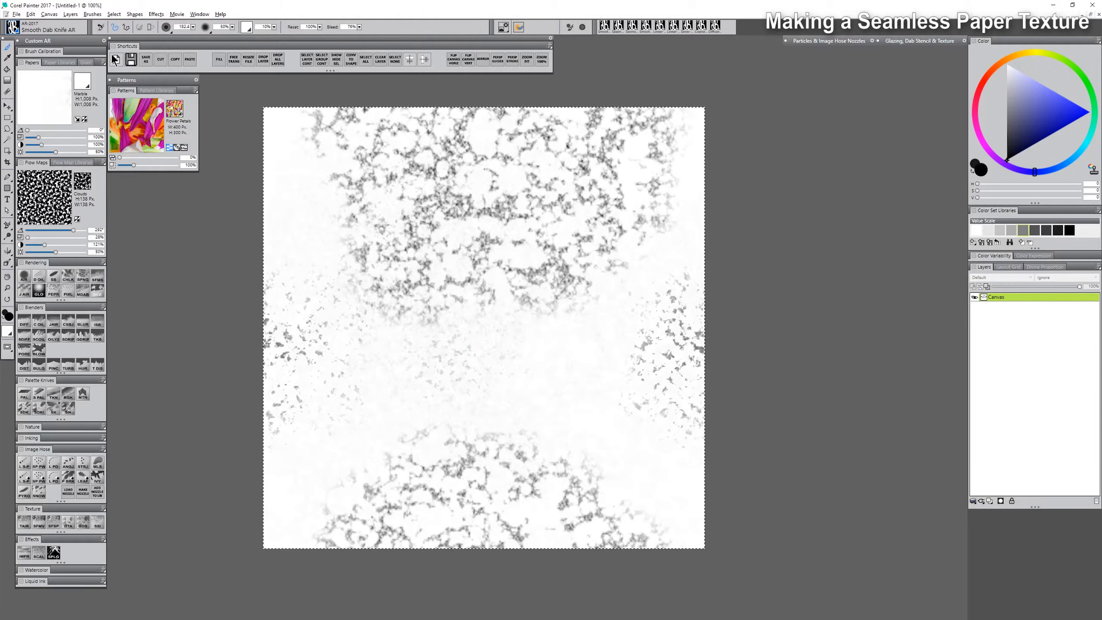
Step: Choose the new Marble paper from the library and adjust its contrast
left_click(82, 81)
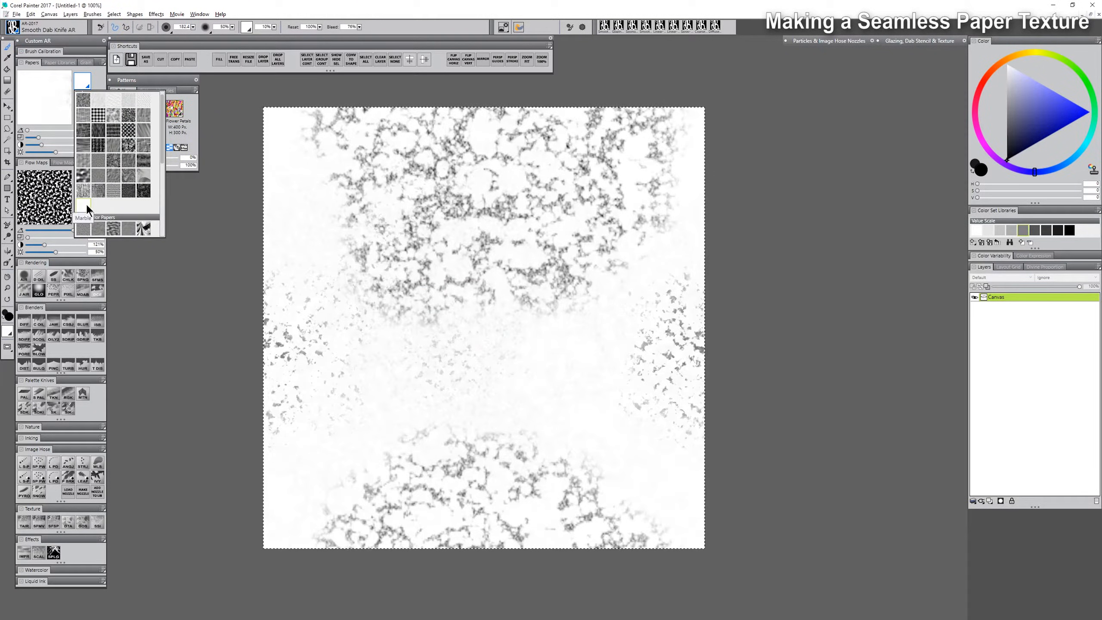
left_click(86, 203)
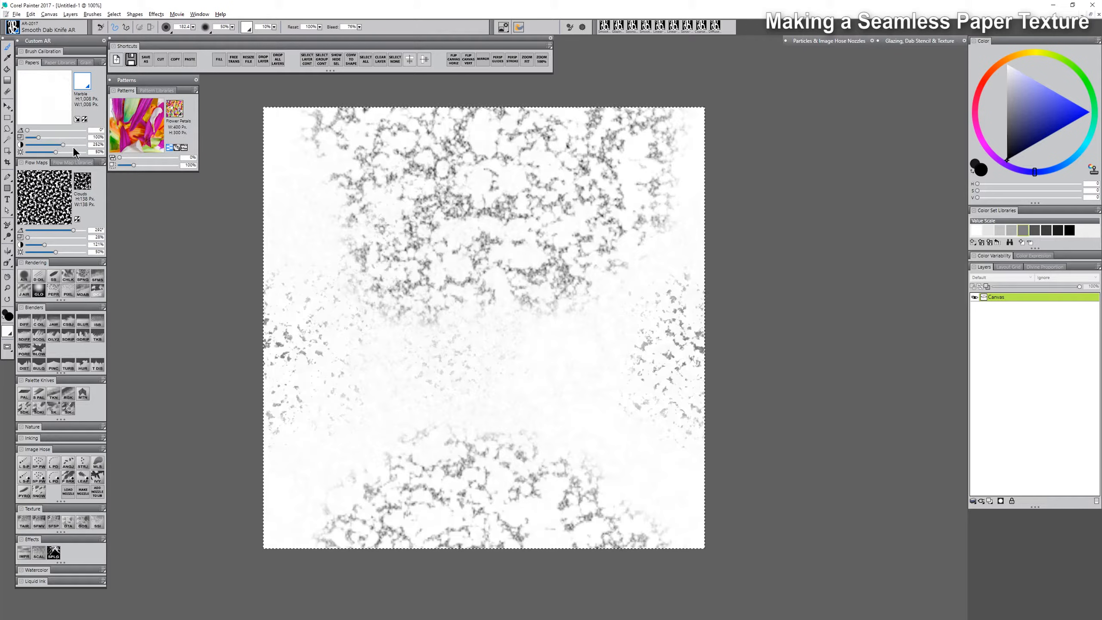
left_click_drag(42, 144, 40, 144)
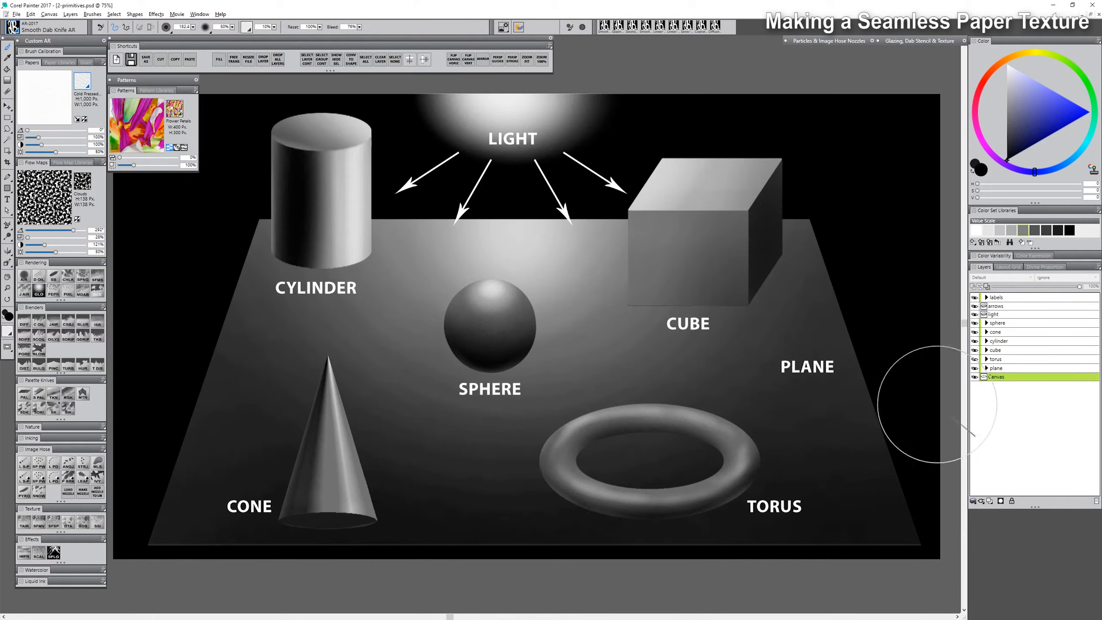
Step: In 2-primitives.psd, add a new layer above the plane layer inside the plane group and set it to Multiply
left_click(986, 367)
left_click(1002, 376)
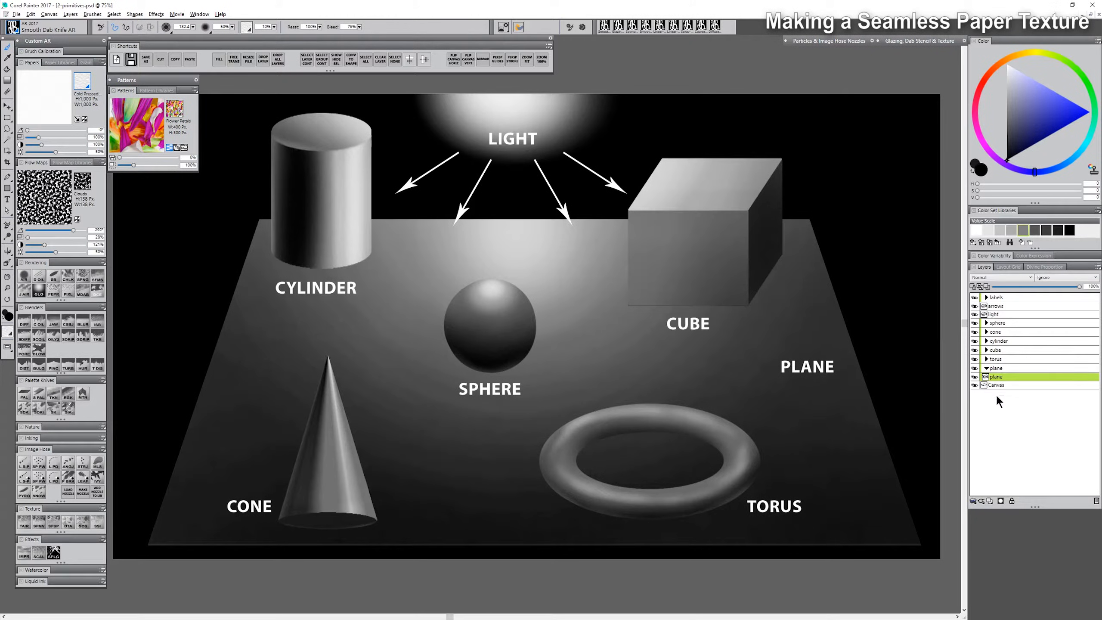
right_click(997, 377)
left_click(974, 437)
left_click(989, 501)
left_click(999, 278)
left_click(994, 361)
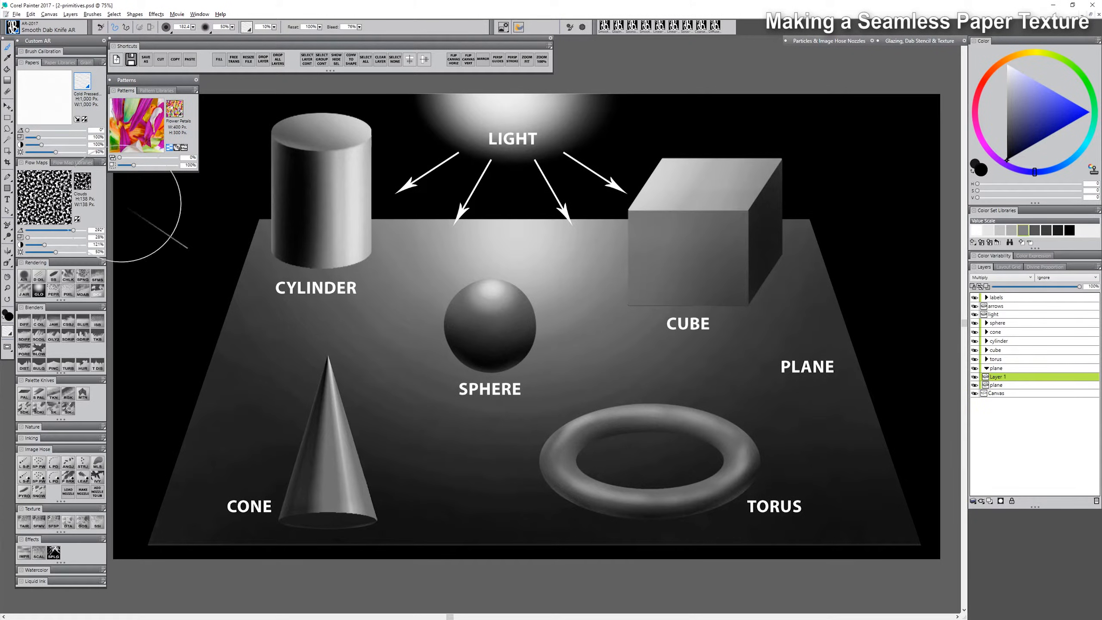
Step: Choose the Glazing Chalk brush with the Marble paper and set the dab stencil source to Paper
left_click(69, 276)
left_click(82, 83)
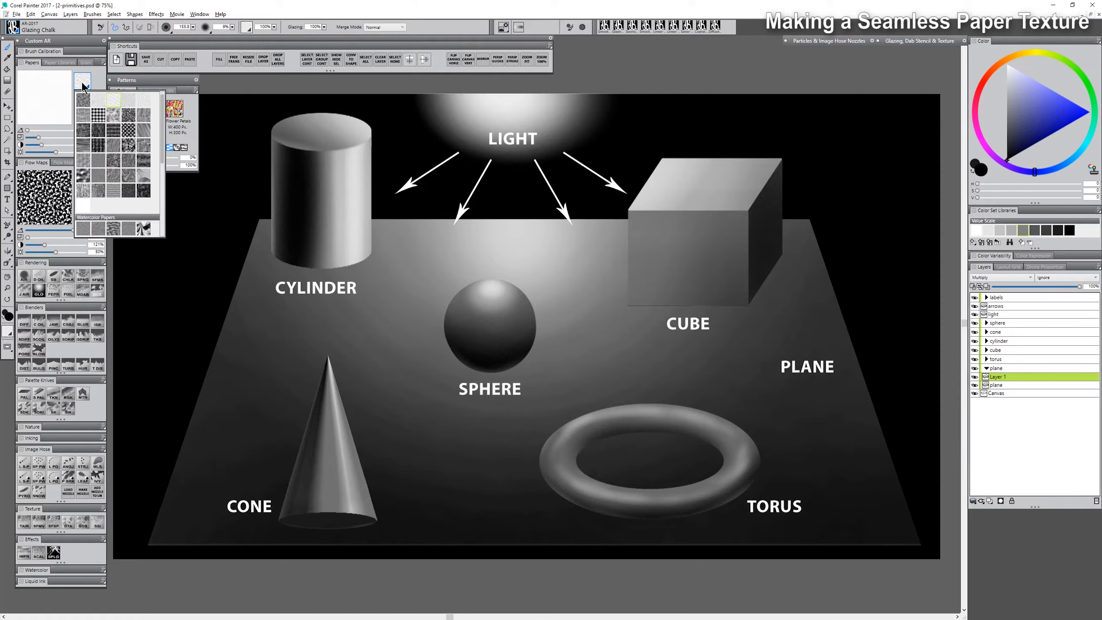
left_click(80, 208)
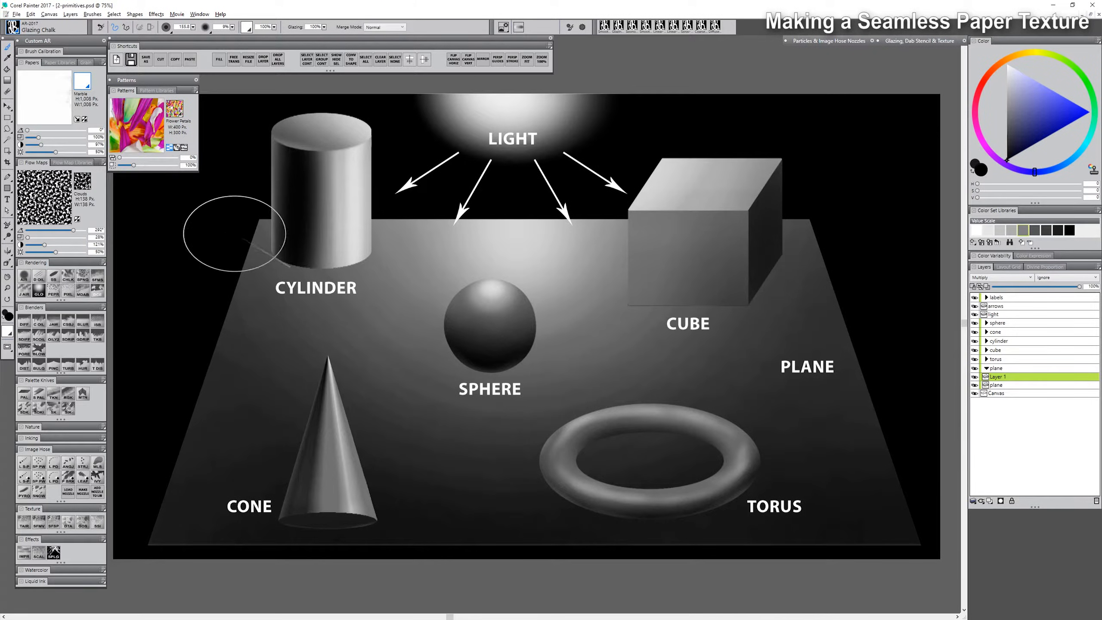
left_click(920, 40)
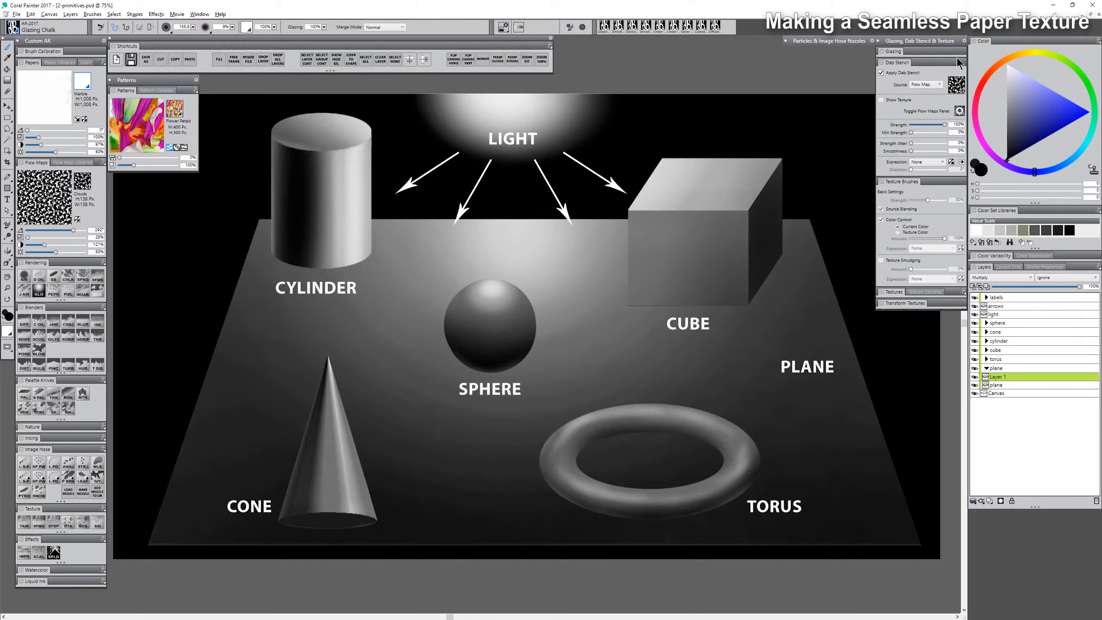
left_click(929, 85)
left_click(927, 93)
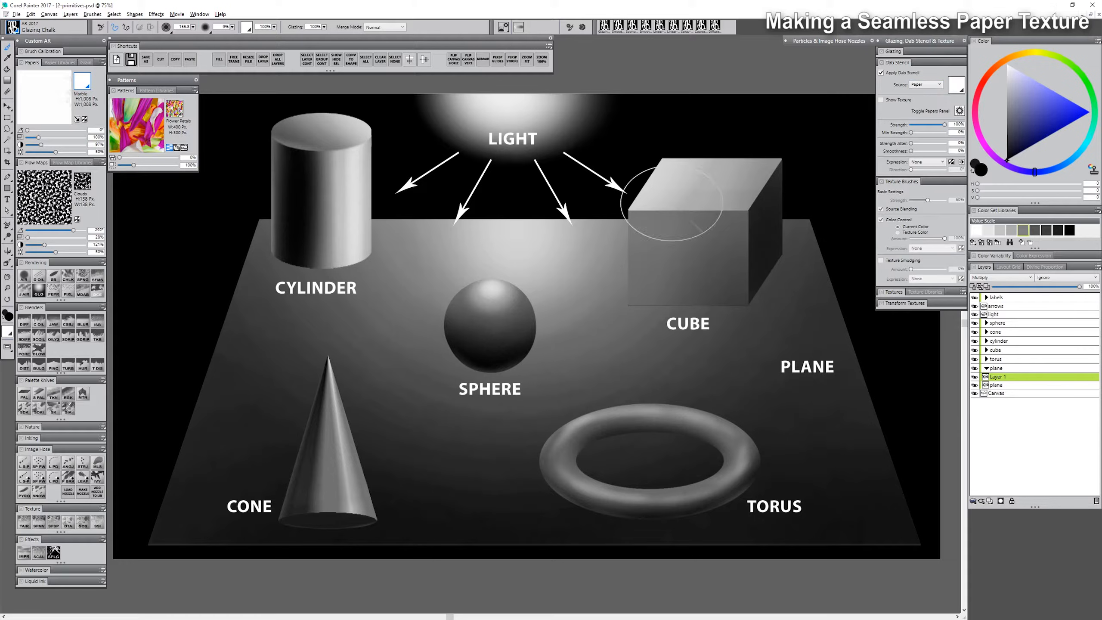
Step: Set the Marble paper's scale to 25% and brush the marble texture across the plane
left_click_drag(38, 137, 24, 145)
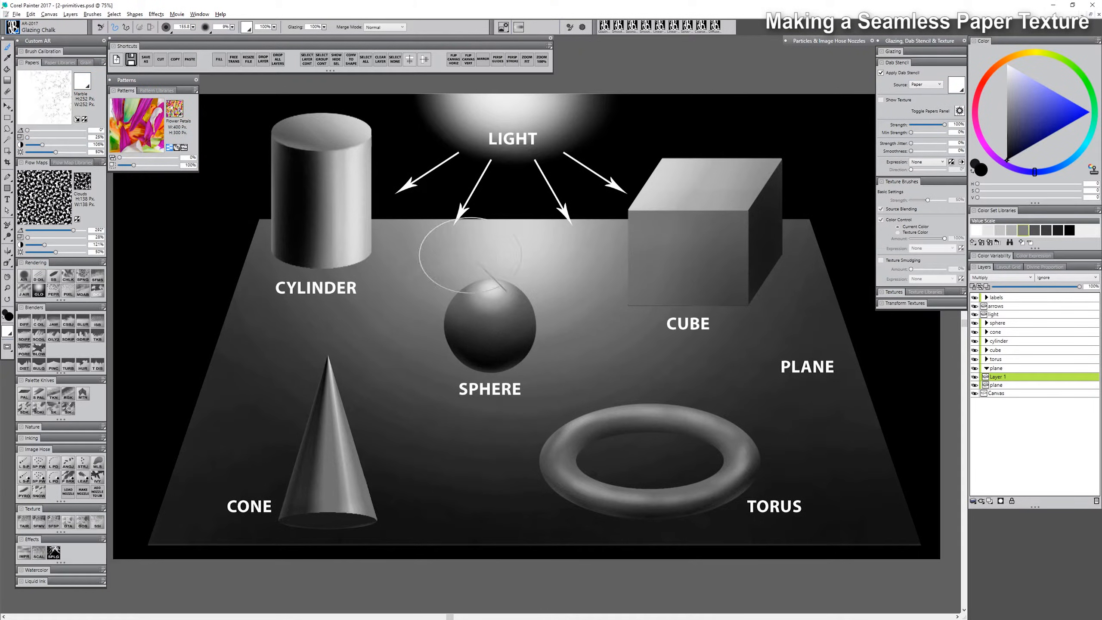
mouse_move(620, 249)
left_mouse_down()
mouse_move(578, 231)
mouse_move(436, 258)
mouse_move(615, 288)
mouse_move(289, 292)
mouse_move(430, 335)
mouse_move(684, 316)
mouse_move(689, 326)
mouse_move(410, 346)
mouse_move(355, 369)
mouse_move(584, 356)
mouse_move(735, 376)
mouse_move(279, 422)
mouse_move(639, 409)
mouse_move(703, 433)
mouse_move(330, 472)
mouse_move(536, 468)
mouse_move(677, 495)
mouse_move(832, 490)
mouse_move(725, 312)
mouse_move(818, 315)
mouse_move(722, 271)
mouse_move(614, 229)
mouse_move(275, 245)
mouse_move(556, 283)
mouse_move(700, 264)
left_mouse_up()
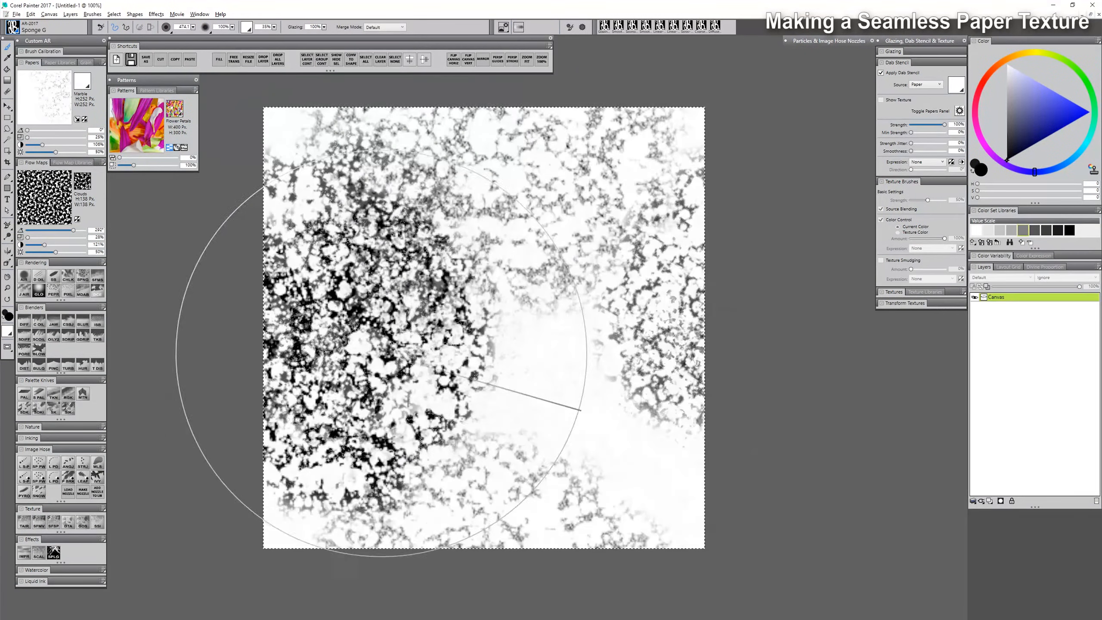
Step: Cover the untitled canvas with a vertically streaked wood-grain texture and capture the whole canvas as a paper named Wood
mouse_move(384, 345)
left_mouse_down()
mouse_move(396, 480)
mouse_move(580, 448)
mouse_move(609, 306)
mouse_move(479, 155)
mouse_move(585, 118)
mouse_move(640, 344)
mouse_move(626, 403)
mouse_move(670, 472)
mouse_move(754, 474)
mouse_move(737, 517)
left_mouse_up()
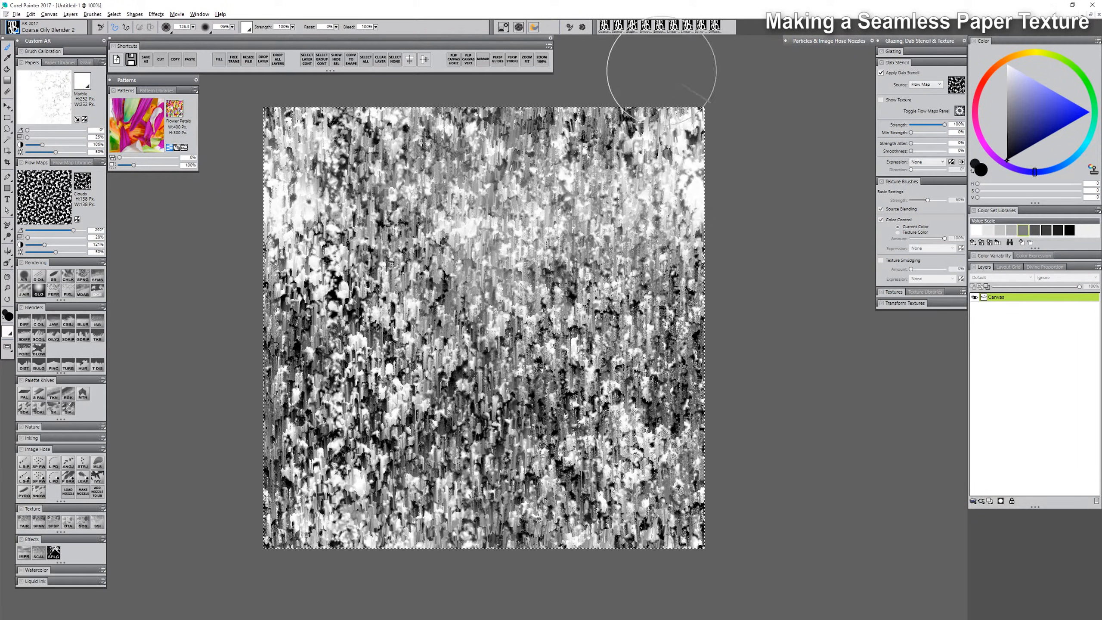
left_click(112, 15)
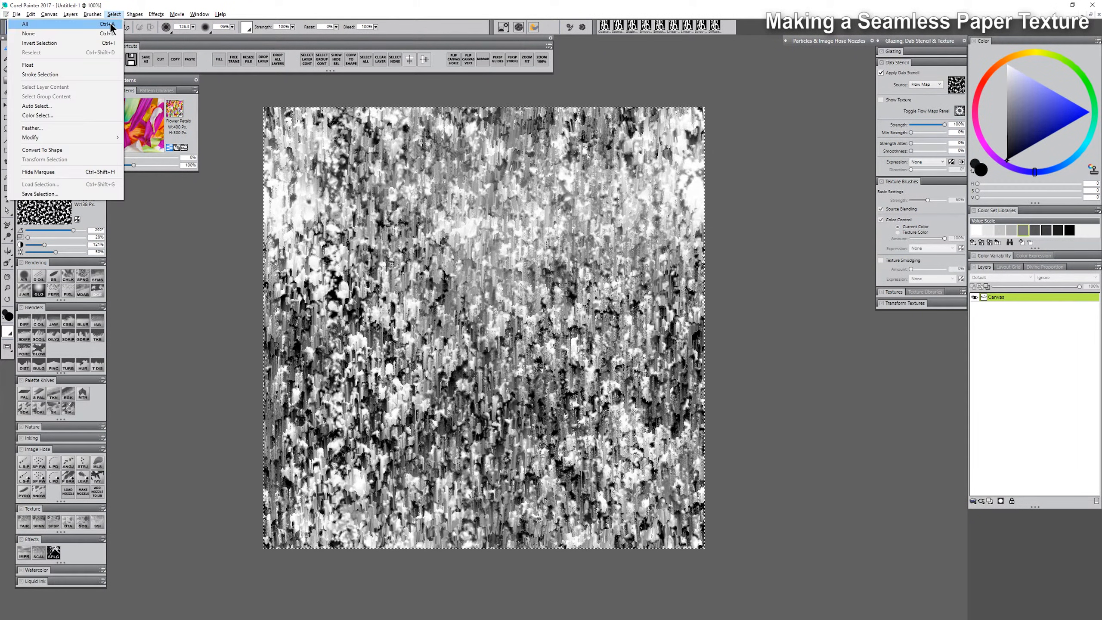
left_click(278, 97)
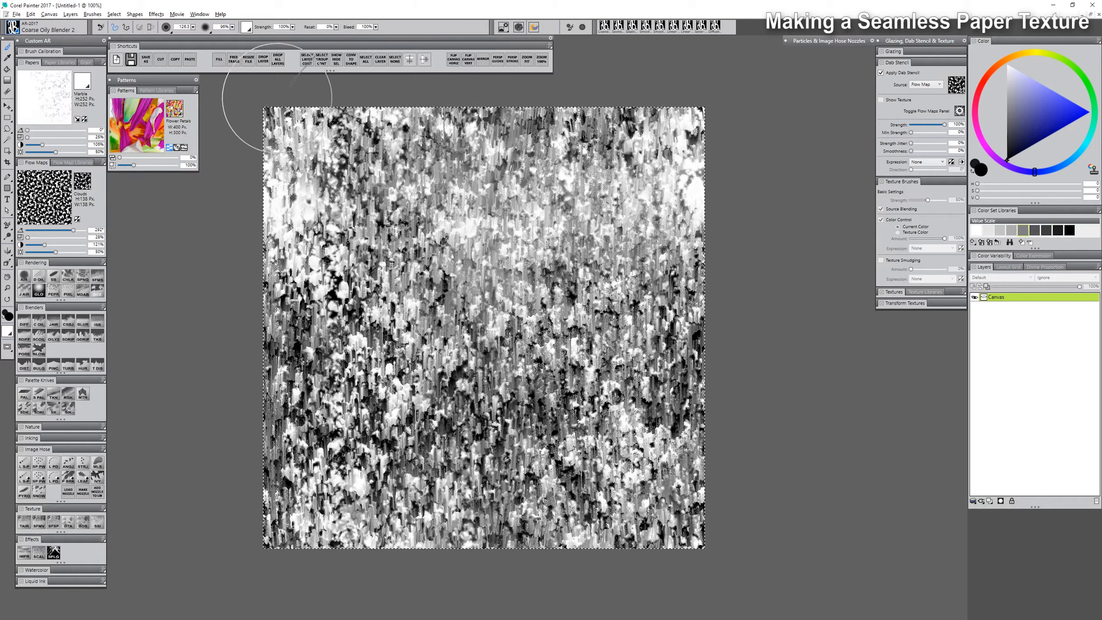
left_click(101, 62)
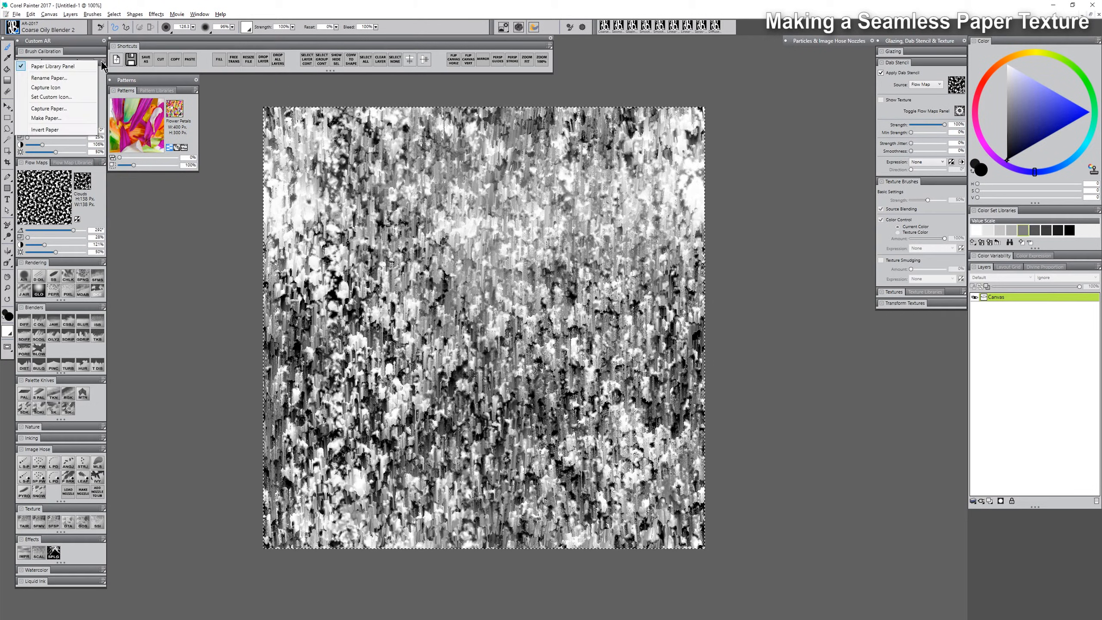
left_click(74, 109)
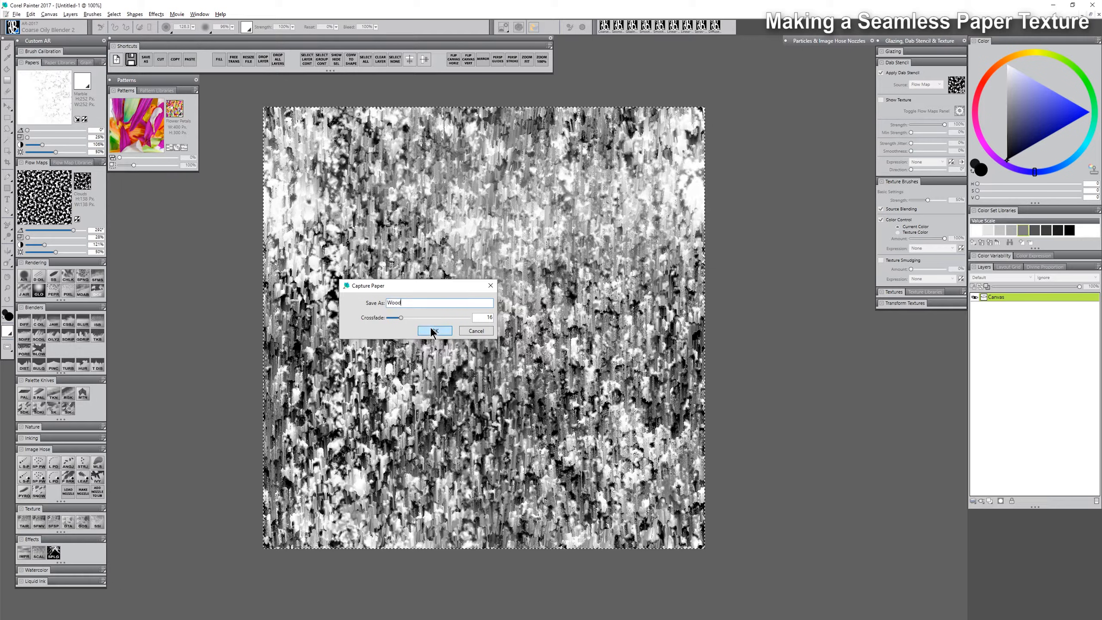
left_click(436, 331)
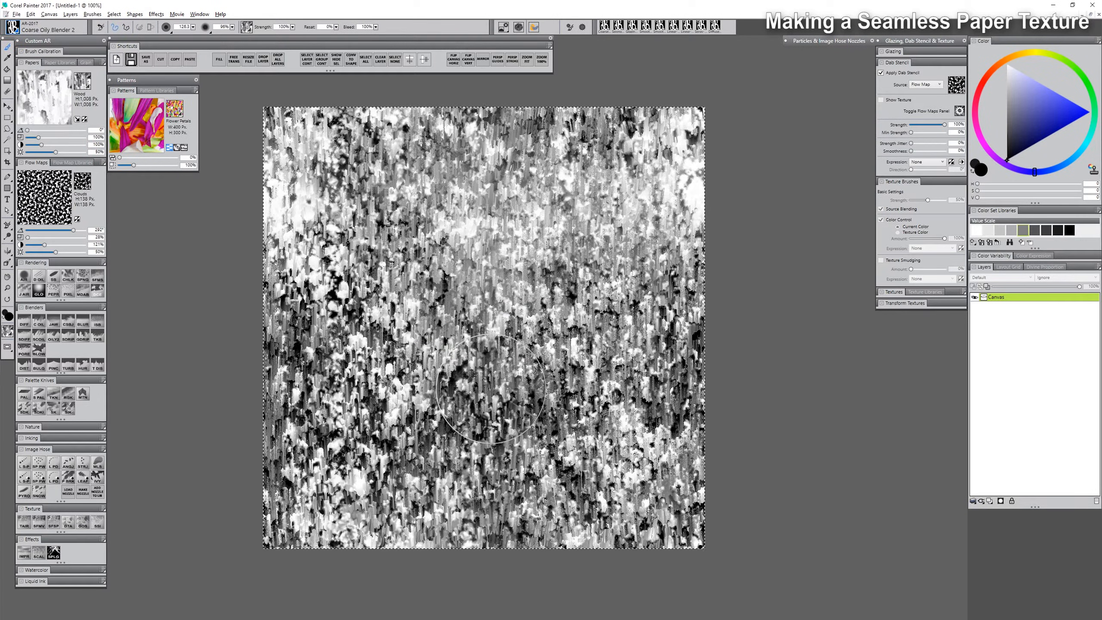
Step: Switch to 2-primitives.psd and add a new Overlay layer directly above the front layer in the cube group
left_click(200, 14)
left_click(146, 433)
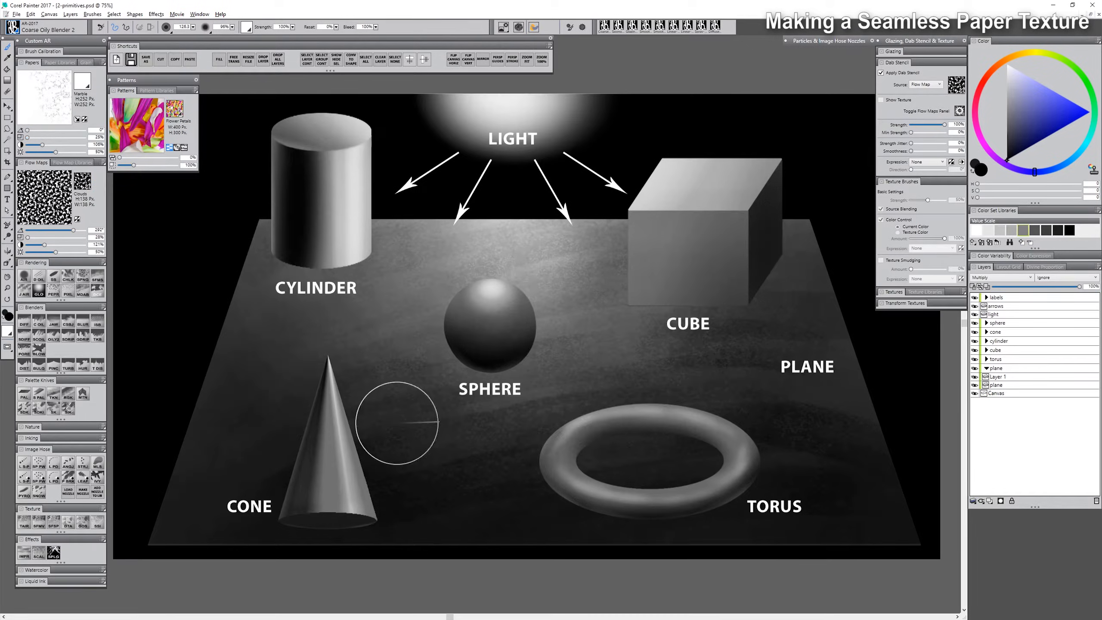
left_click(987, 351)
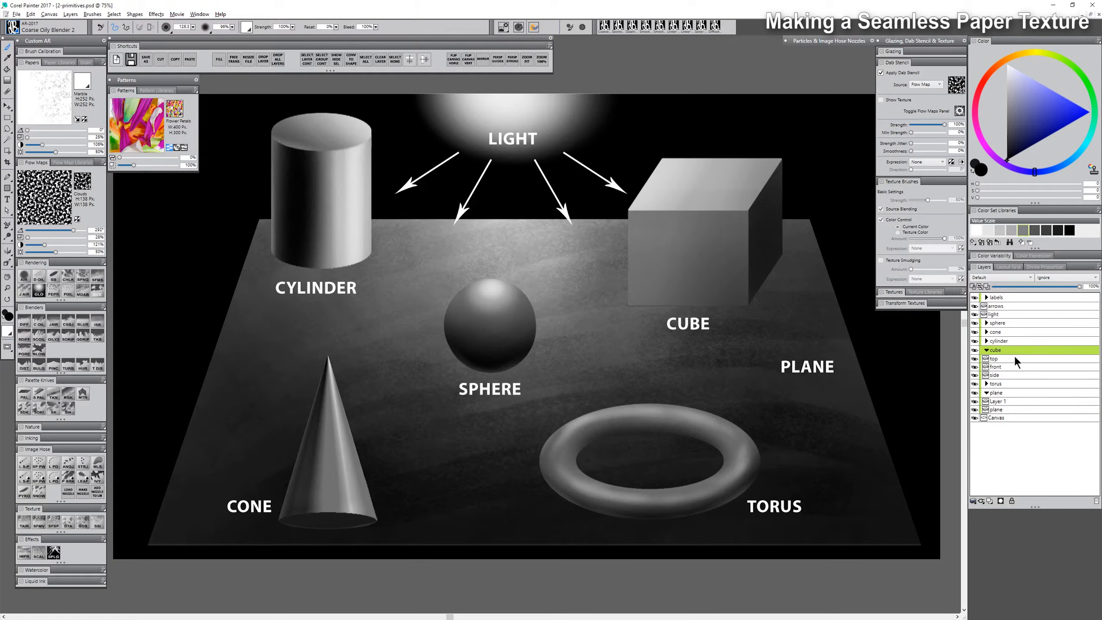
left_click(1006, 365)
left_click(989, 501)
left_click(993, 277)
left_click(991, 377)
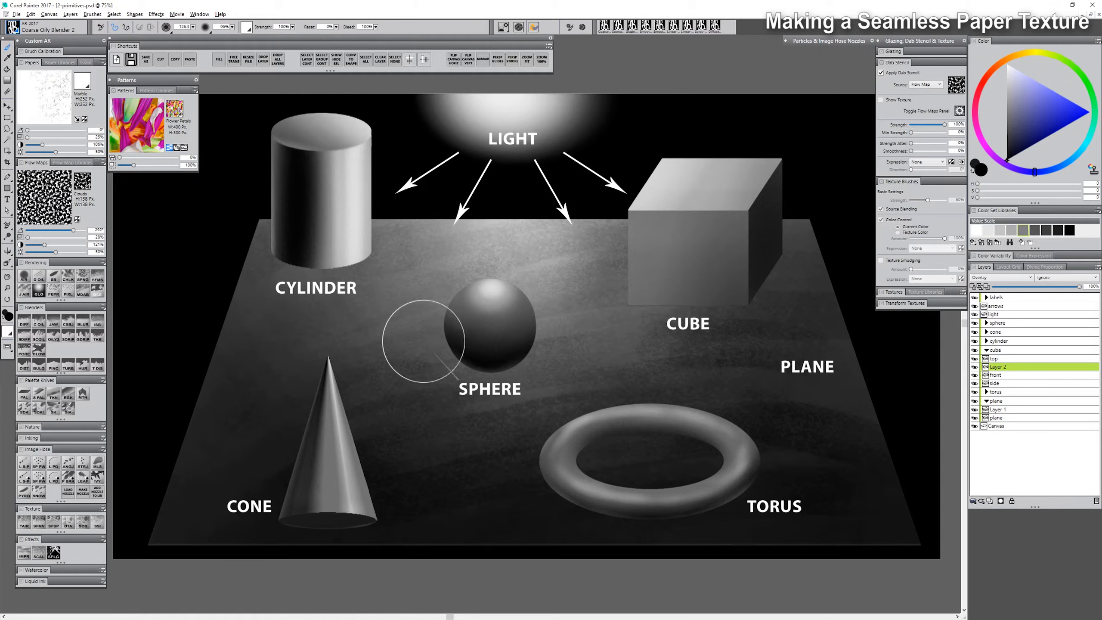
Step: Choose the Wood paper and brush its texture over the cube's front face with Glazing Chalk
left_click(86, 90)
left_click(100, 212)
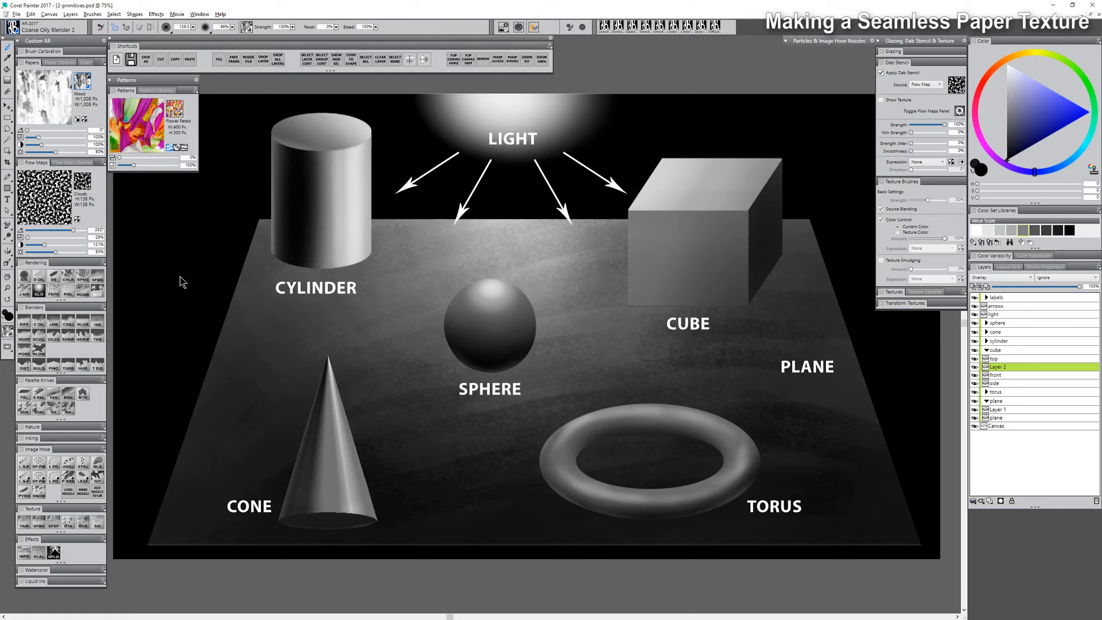
left_click(68, 275)
mouse_move(674, 234)
left_mouse_down()
mouse_move(728, 206)
mouse_move(640, 293)
mouse_move(728, 241)
mouse_move(696, 192)
left_mouse_up()
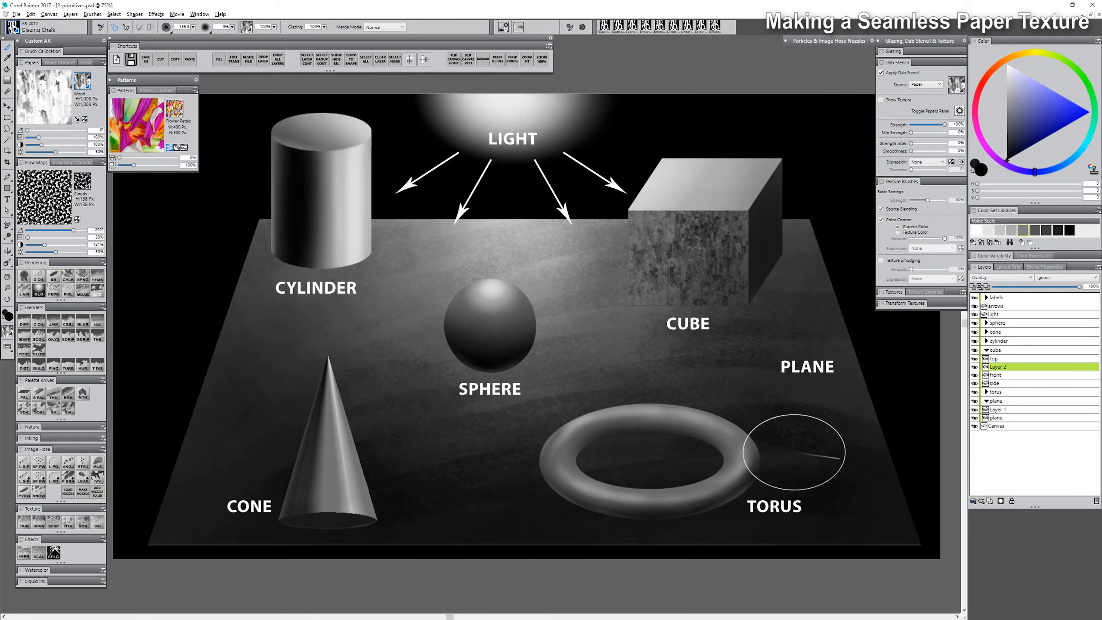
Step: Undo the wood texture strokes, set the Wood paper's scale to 25%, and repaint the cube's front face
left_click_drag(33, 138, 27, 138)
key("ctrl+z")
mouse_move(654, 299)
left_mouse_down()
mouse_move(694, 286)
mouse_move(733, 312)
mouse_move(664, 324)
left_mouse_up()
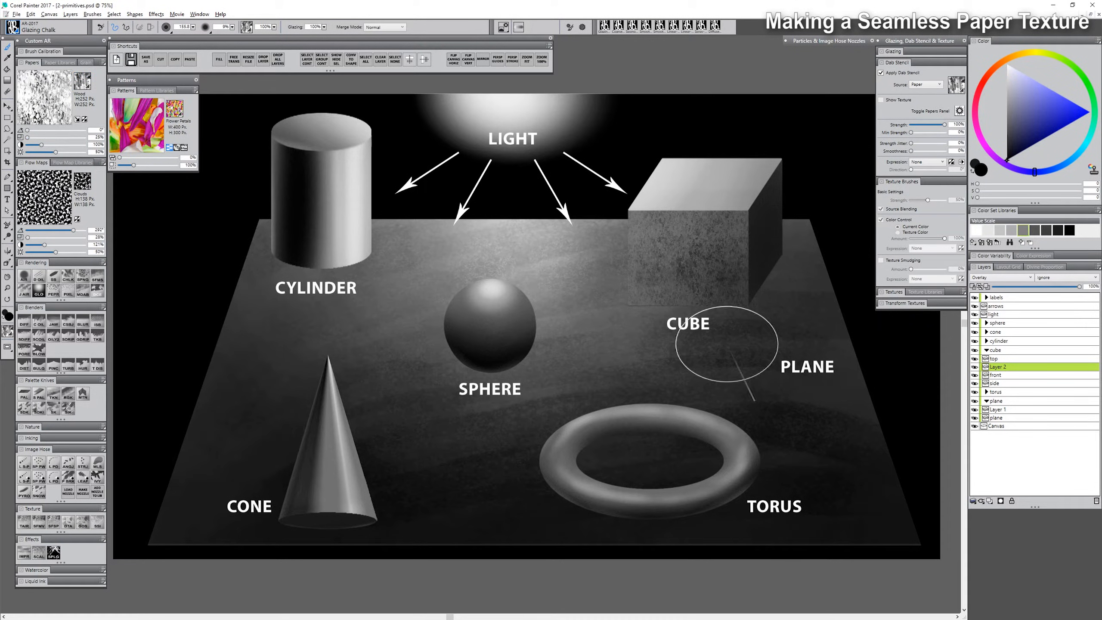
Step: Add a new layer above the cube's wood layer, set the Wood paper's scale to 59%, and brush a lighter grain over the front face
left_click(990, 502)
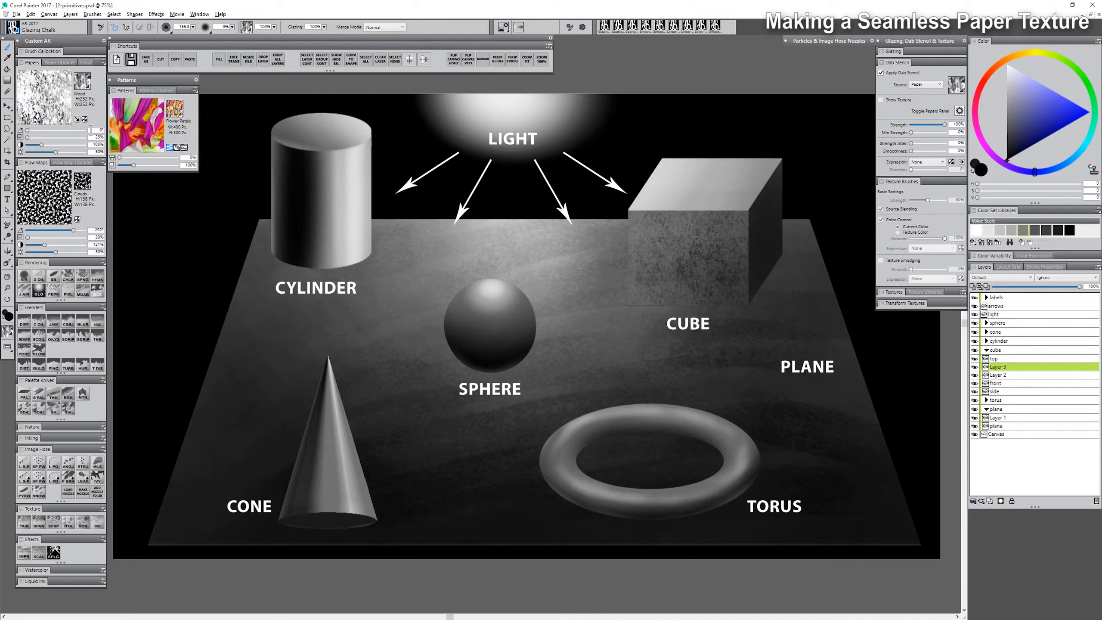
left_click_drag(27, 138, 32, 137)
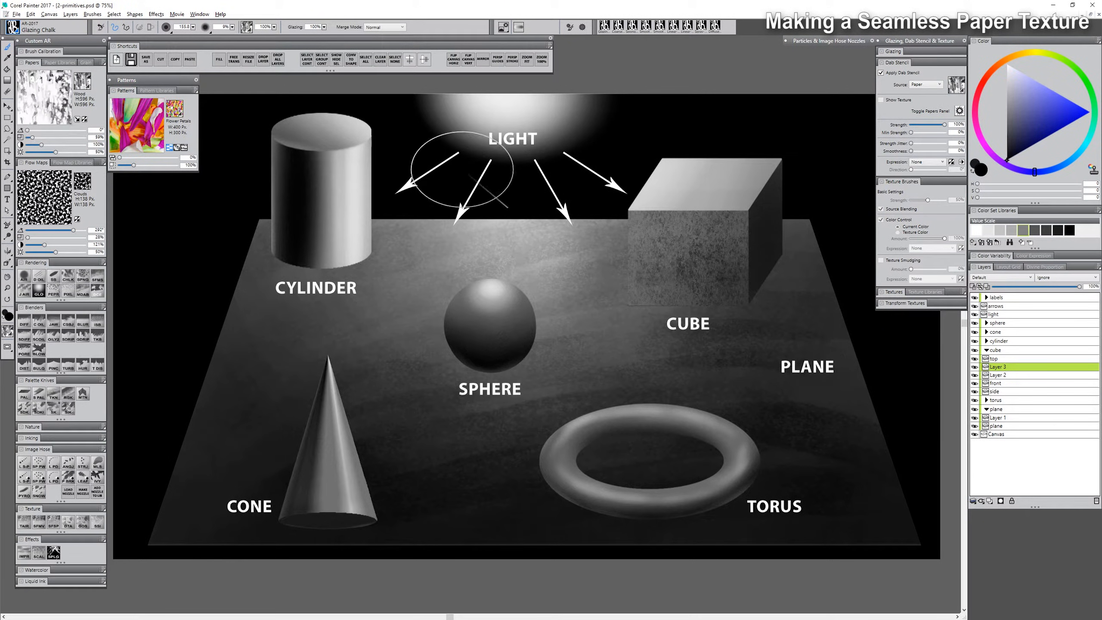
mouse_move(659, 215)
left_mouse_down()
mouse_move(666, 266)
mouse_move(685, 250)
mouse_move(738, 251)
mouse_move(694, 260)
left_mouse_up()
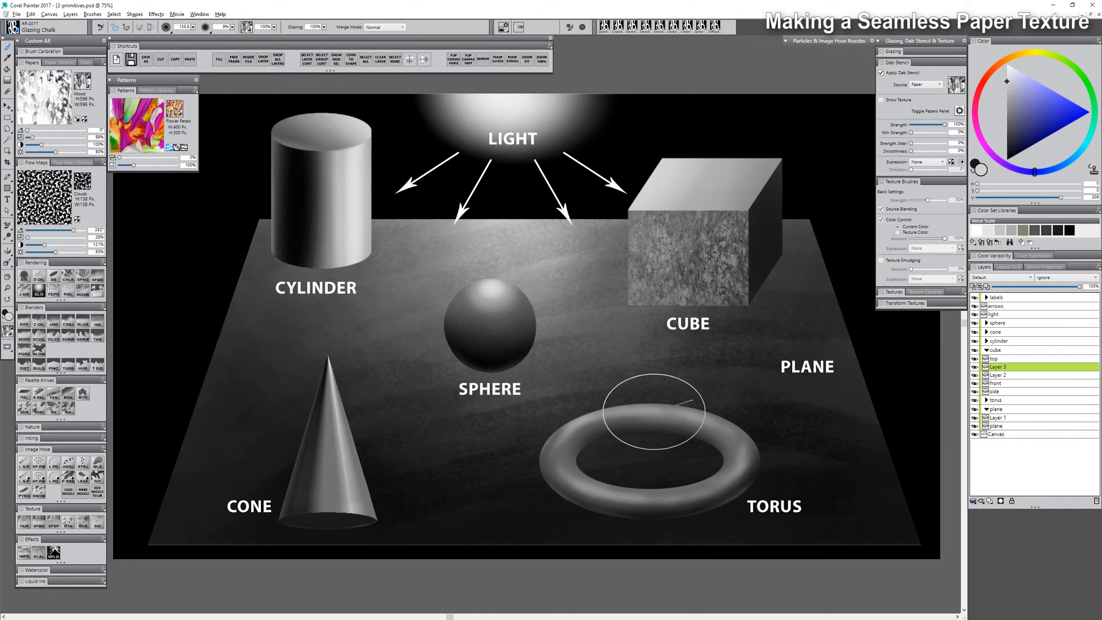
left_click(7, 296)
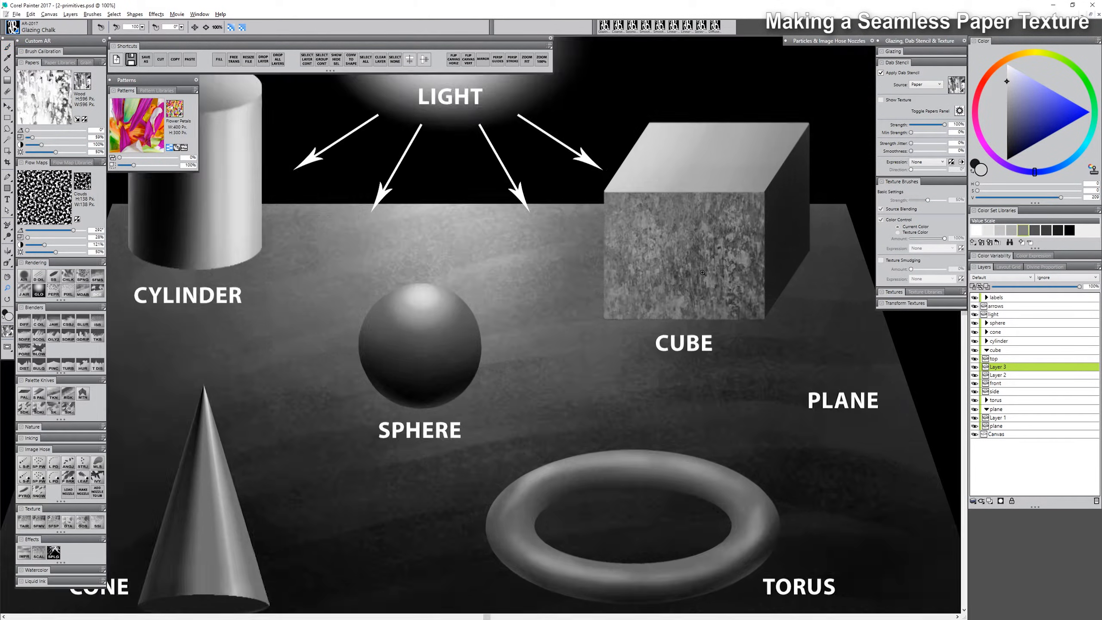
left_click(696, 264)
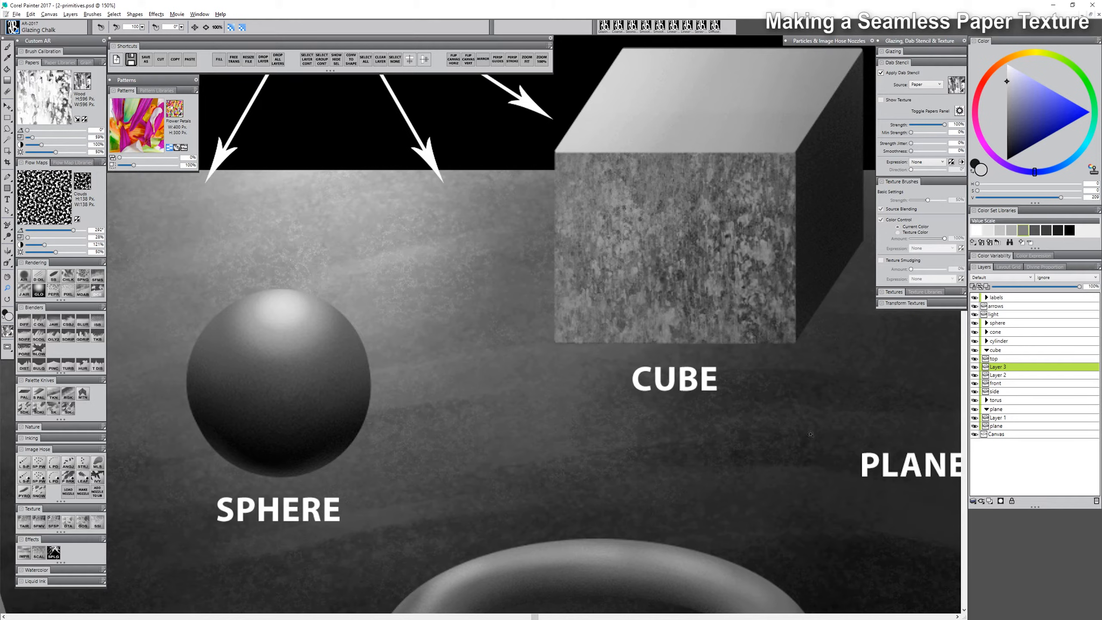
key("ctrl+0")
Step: Create a new paper library named Custom Papers
left_click(83, 80)
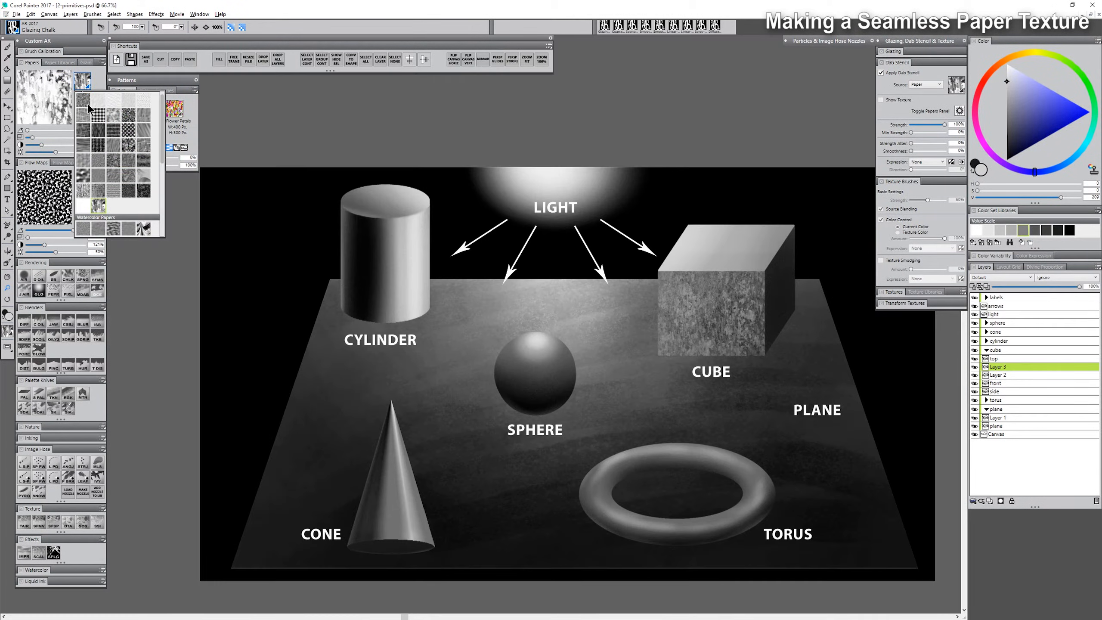
left_click(98, 201)
left_click(59, 62)
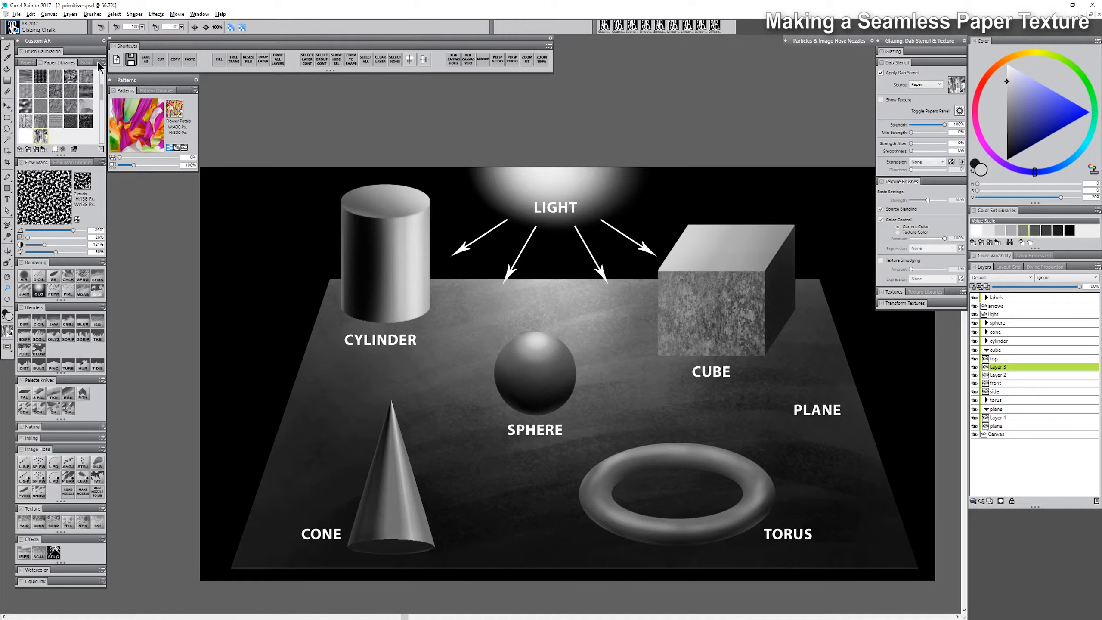
left_click(101, 63)
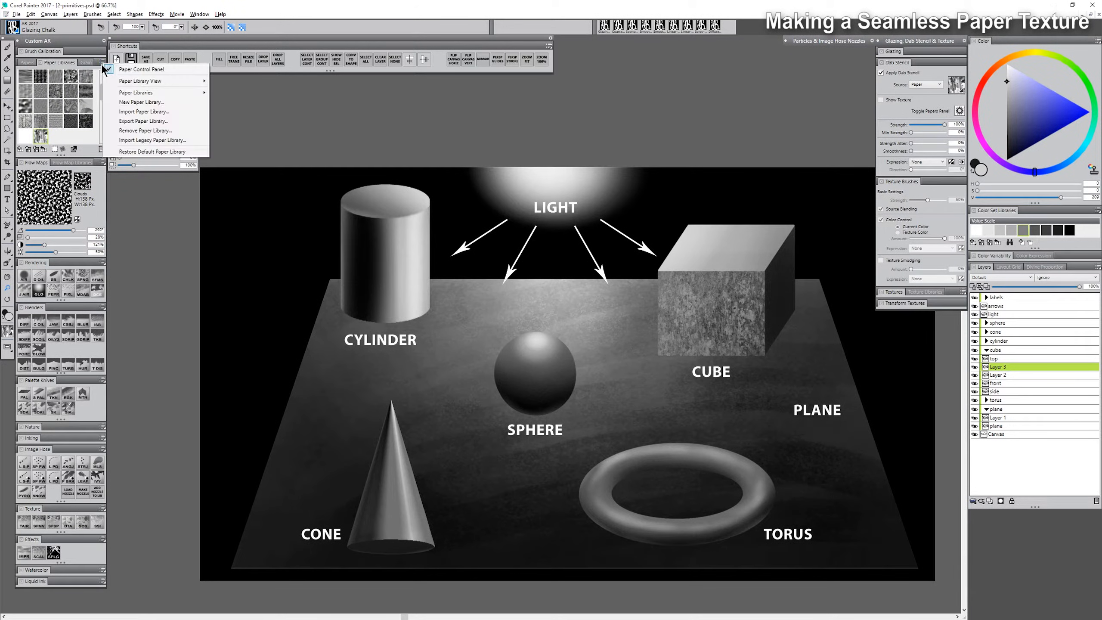
left_click(141, 120)
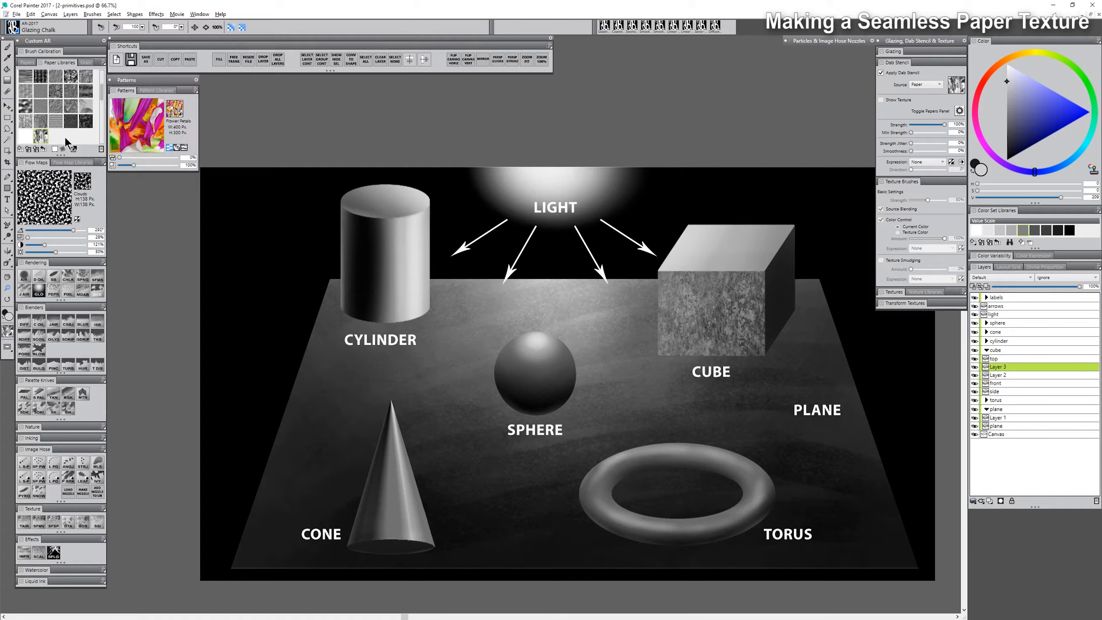
left_click(102, 61)
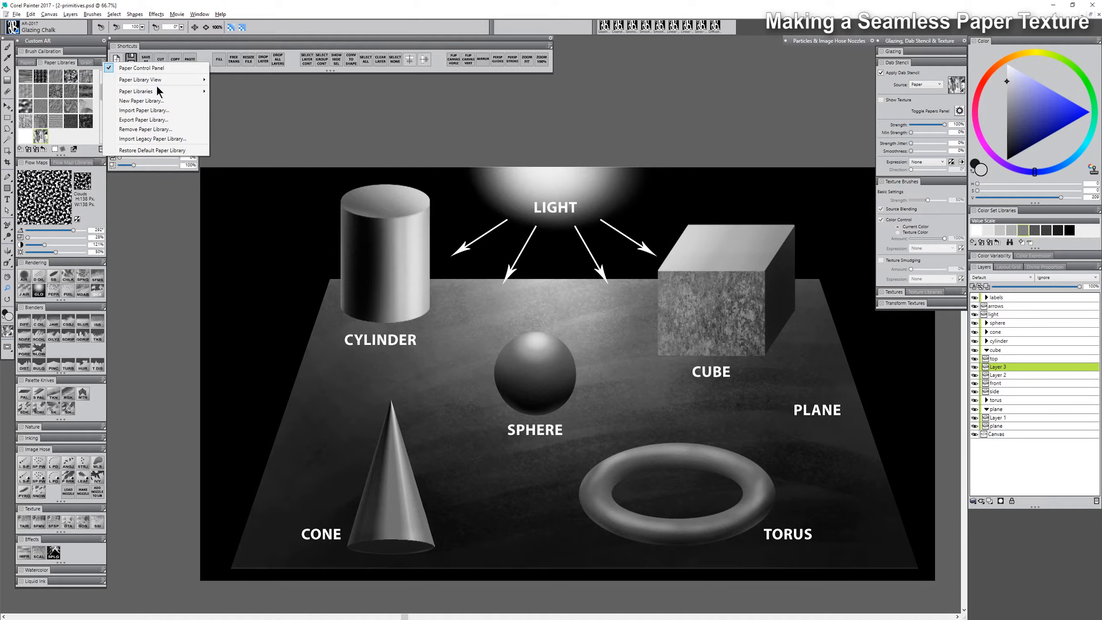
left_click(161, 100)
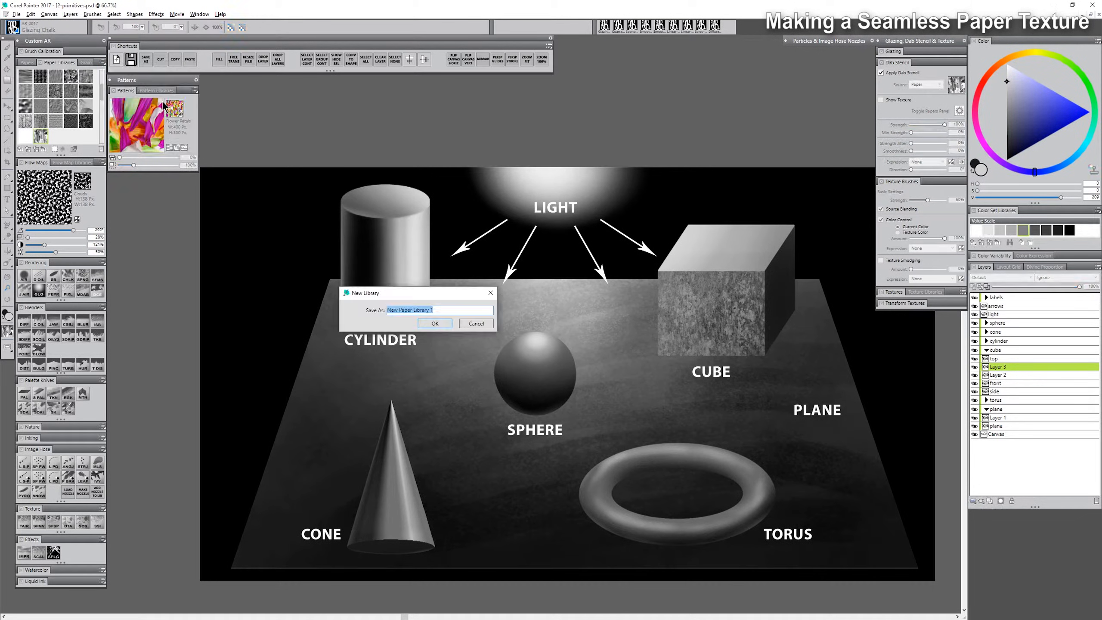
key("Return")
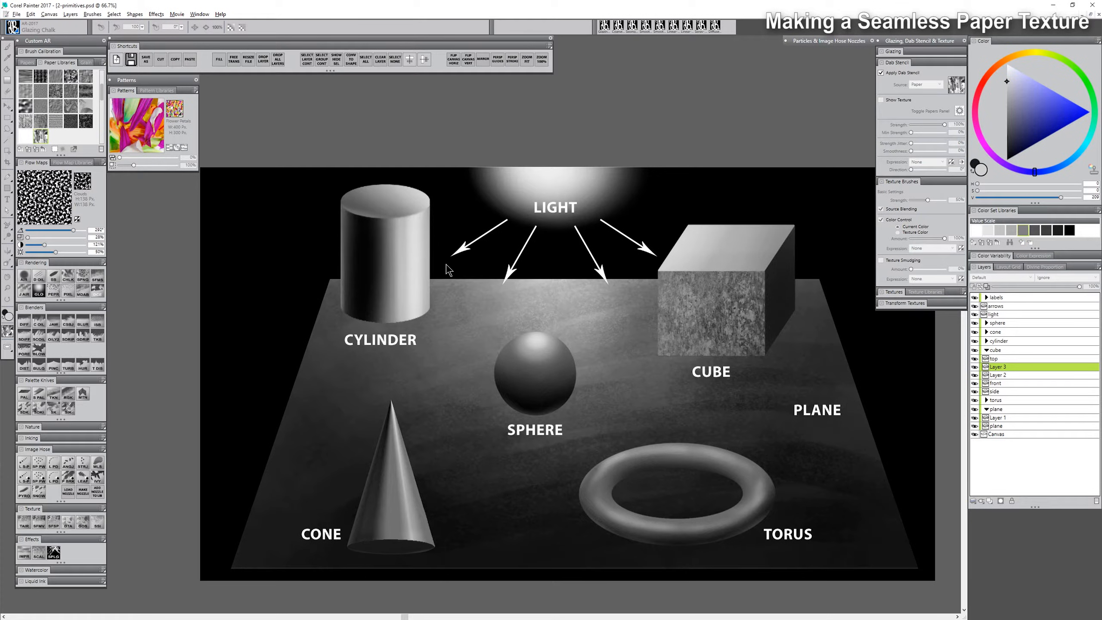
Step: Place the Wood paper in the Custom Papers library and delete its original and the blank paper from Paper Textures
left_click_drag(102, 88, 104, 137)
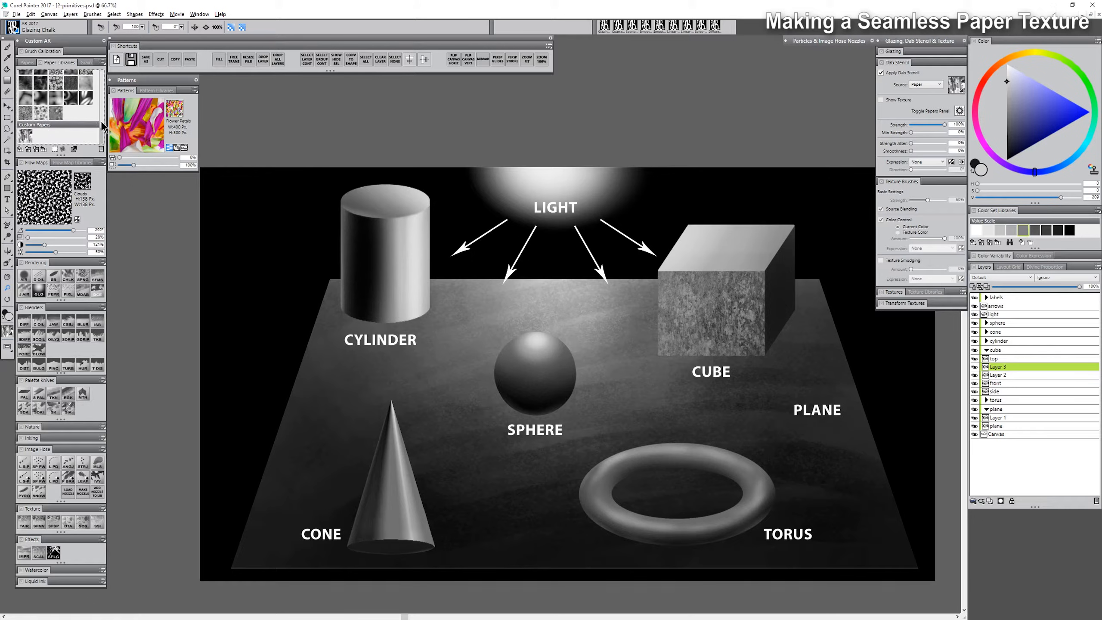
left_click_drag(103, 132, 103, 106)
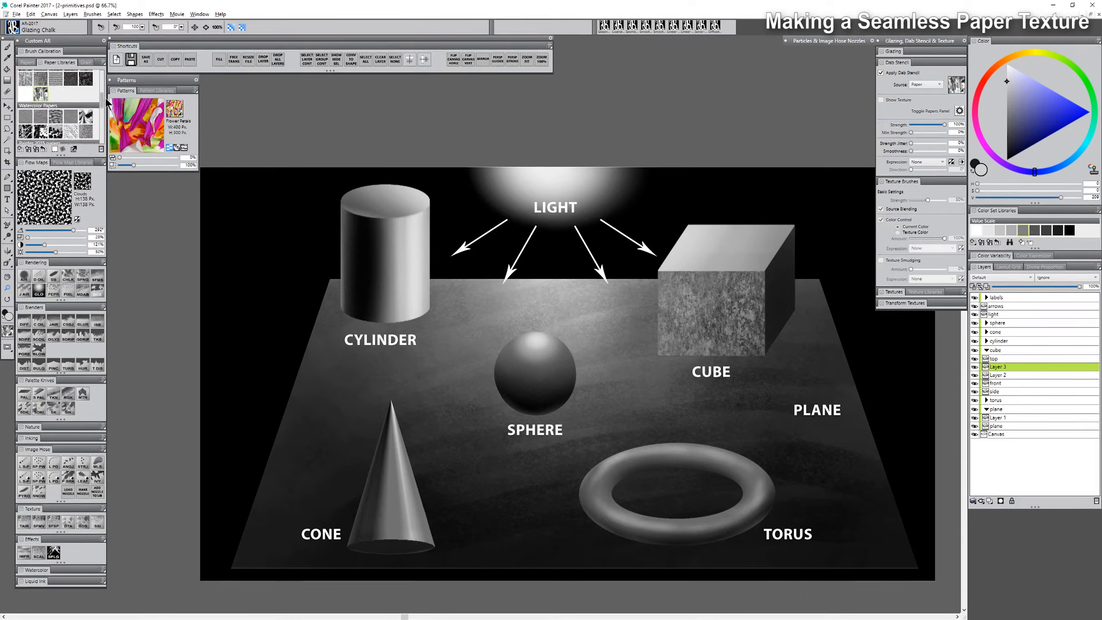
left_click(25, 136)
left_click(102, 149)
left_click_drag(104, 106, 104, 129)
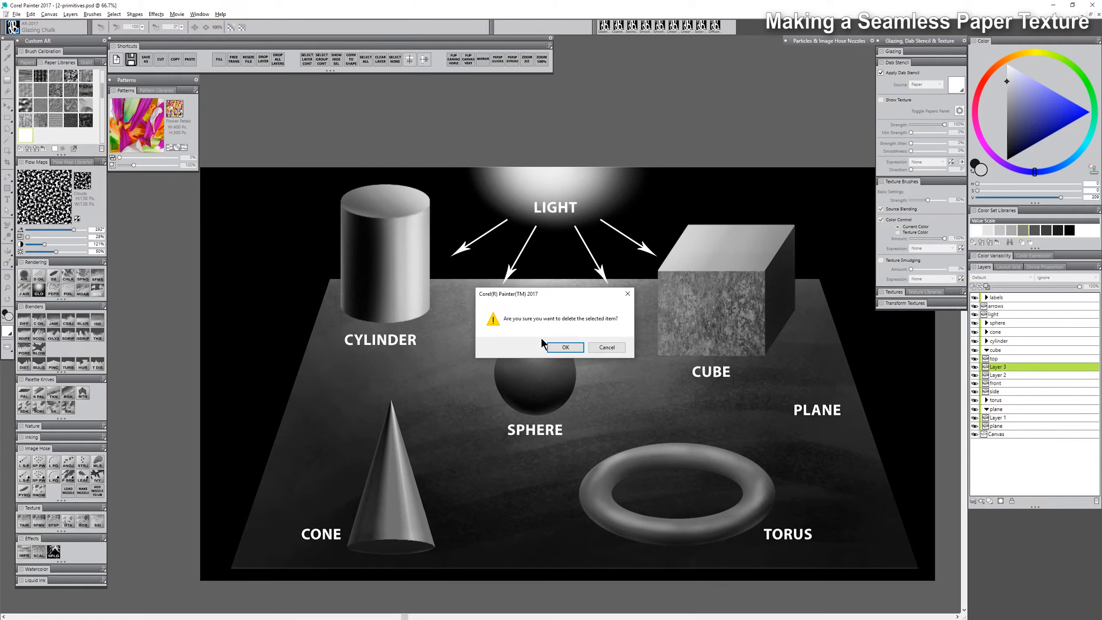
left_click(550, 346)
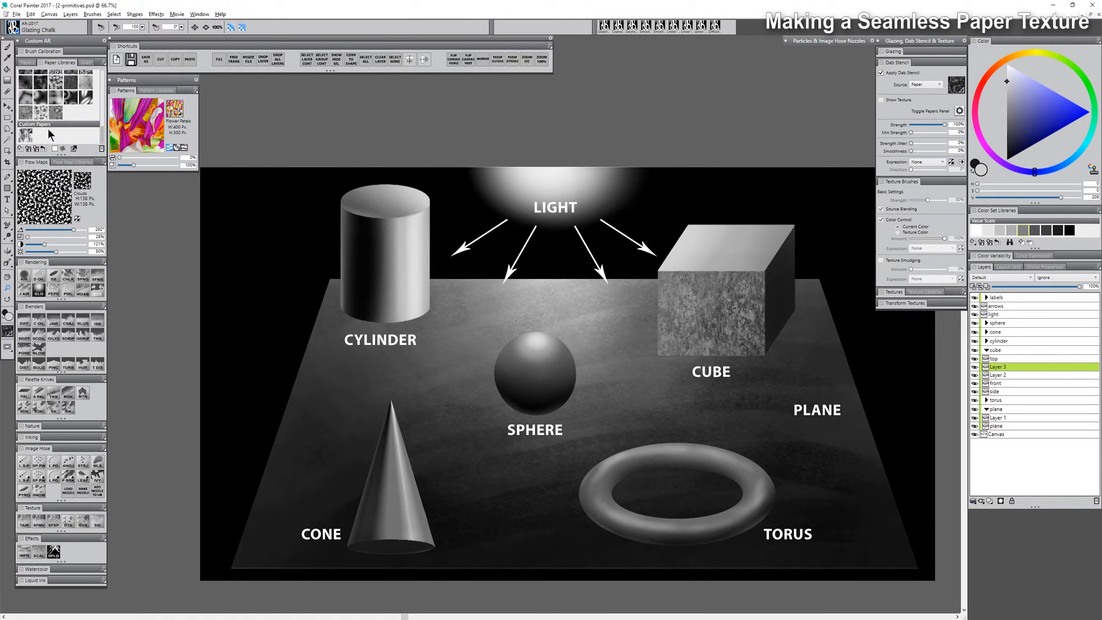
left_click(103, 61)
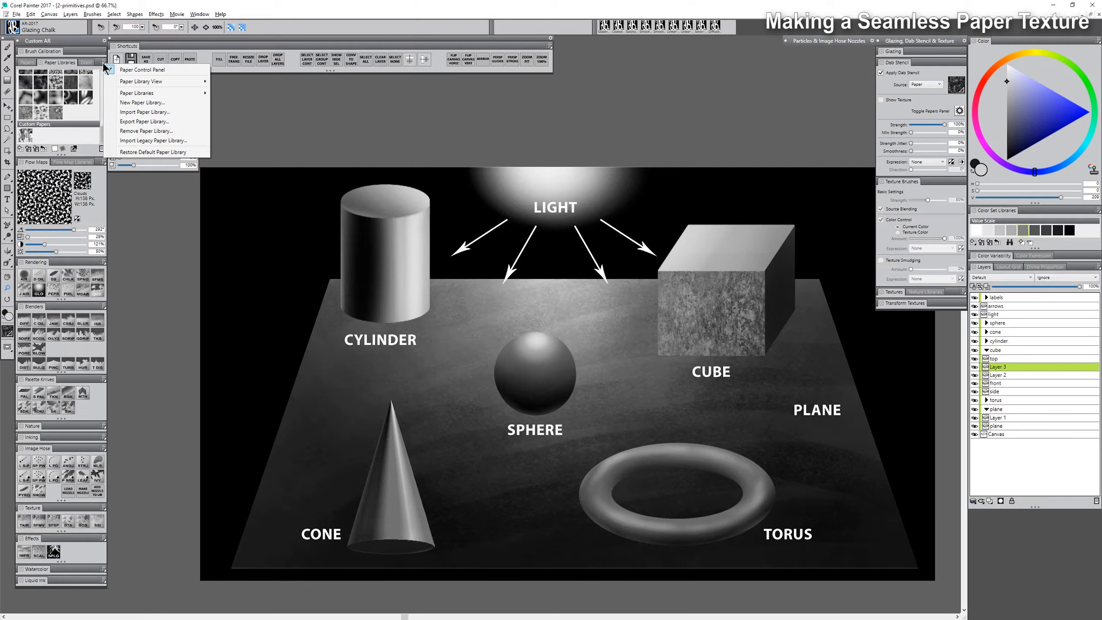
left_click(141, 120)
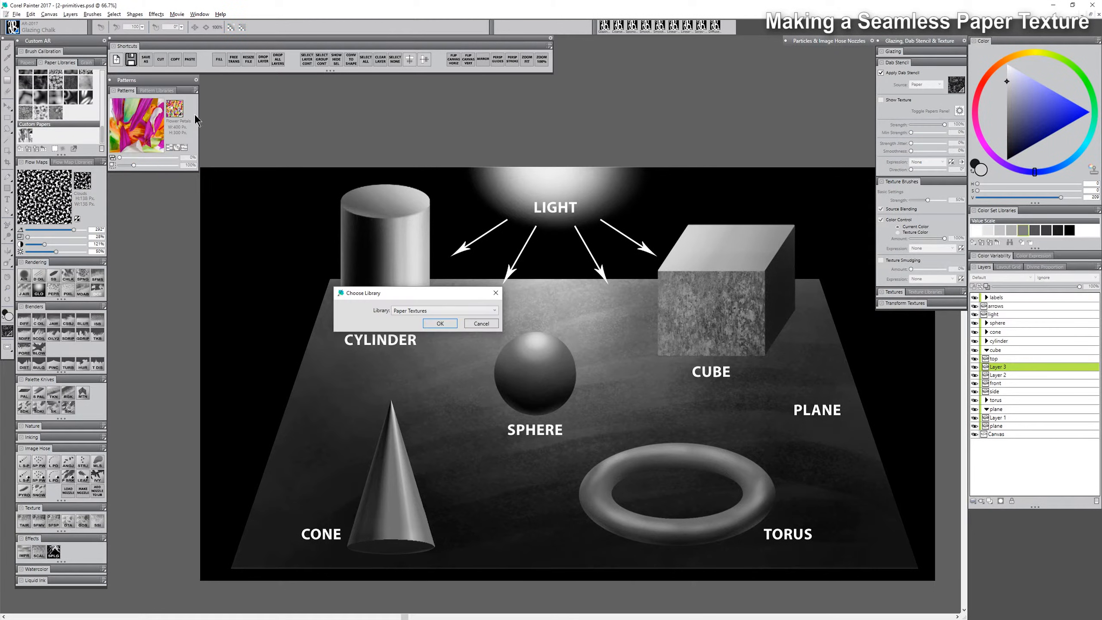
left_click(427, 310)
left_click(414, 315)
left_click(481, 325)
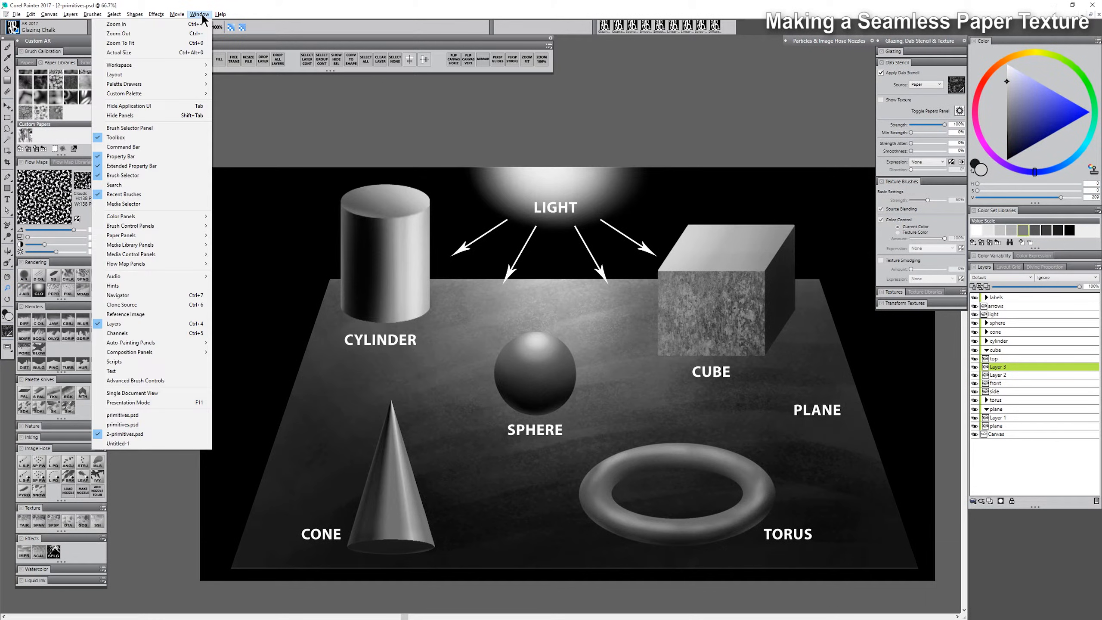
mouse_move(183, 62)
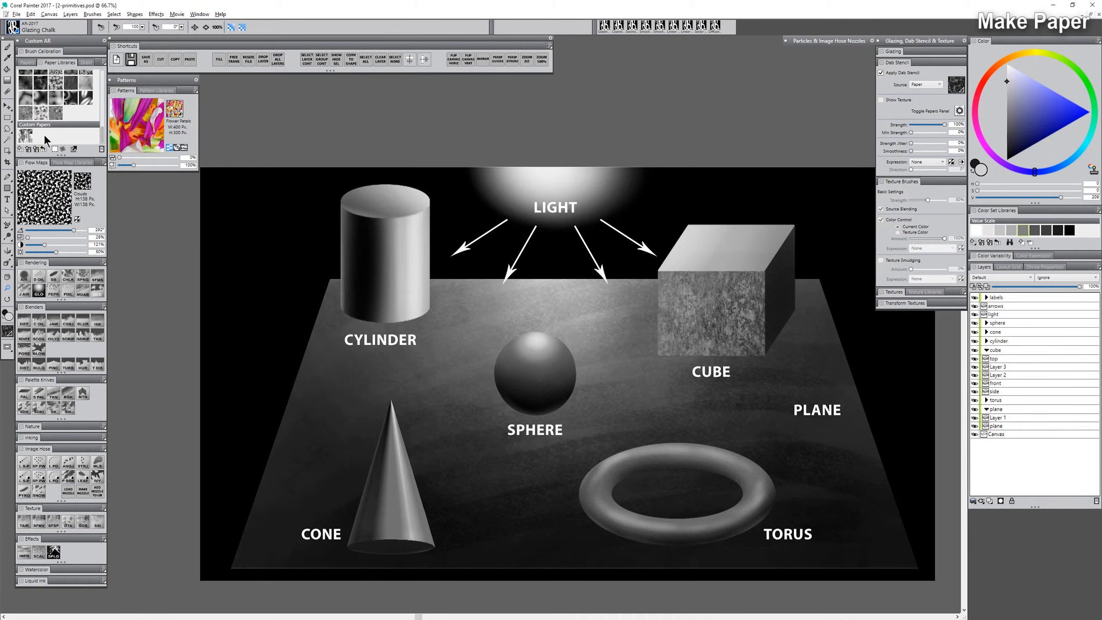
Step: Start a new paper with Make Paper, preview the Line, Diamond and Circle patterns, and choose the Triangle pattern
left_click(103, 62)
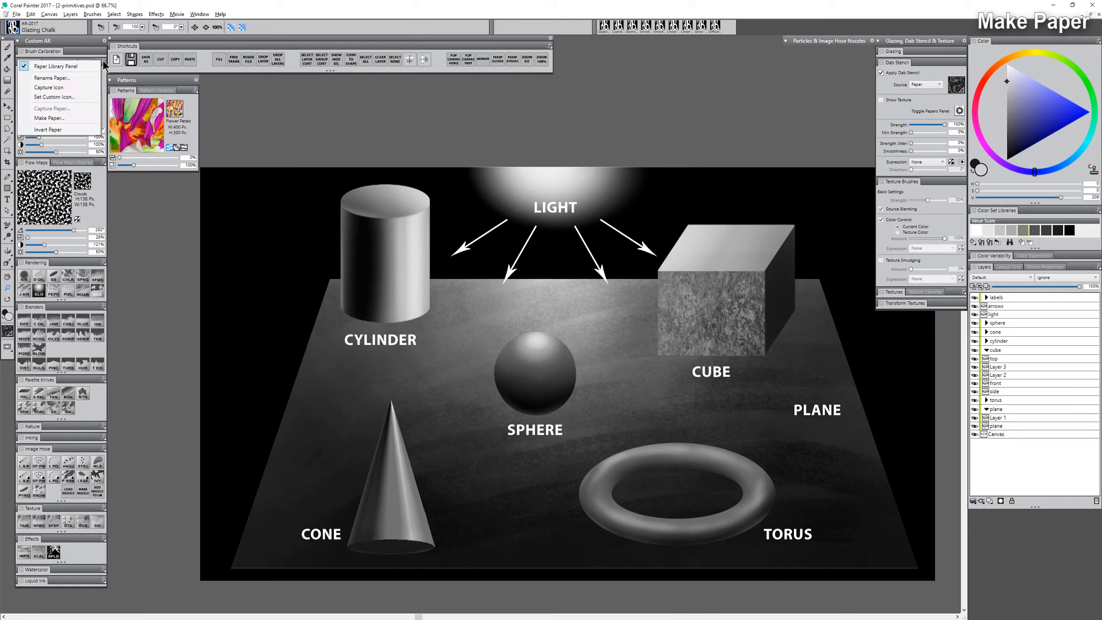
left_click(69, 118)
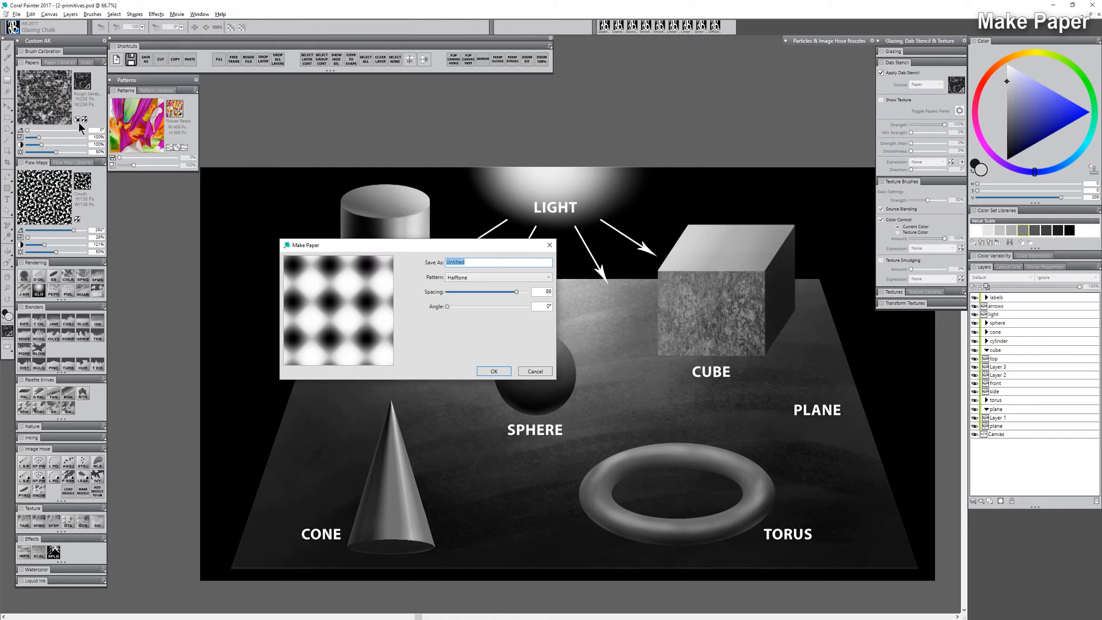
left_click(473, 277)
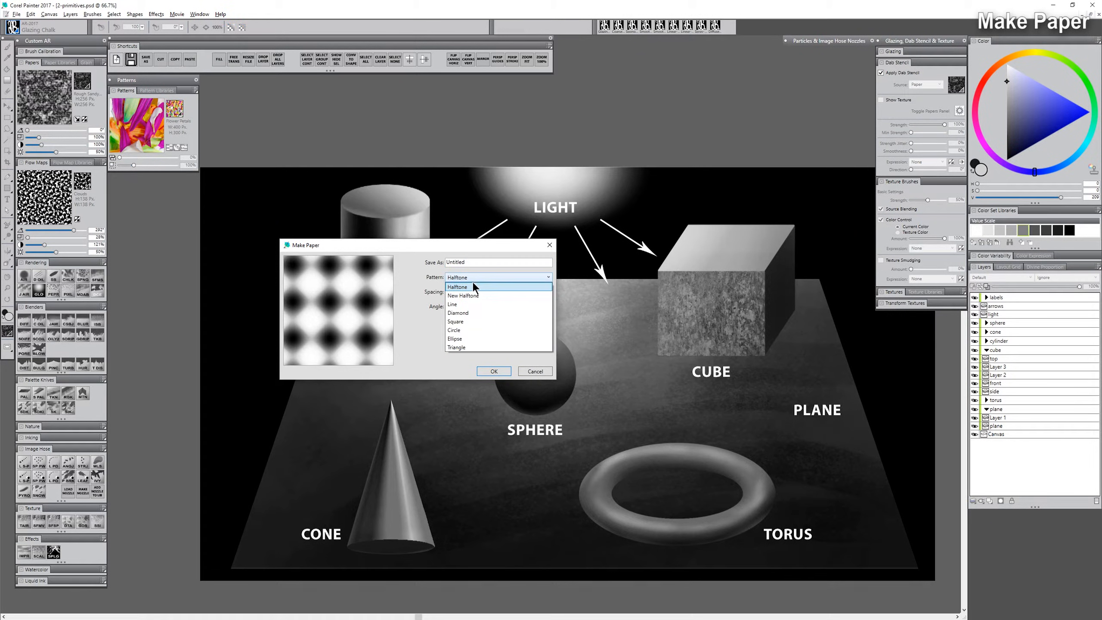
left_click(472, 281)
left_click(472, 282)
left_click(469, 305)
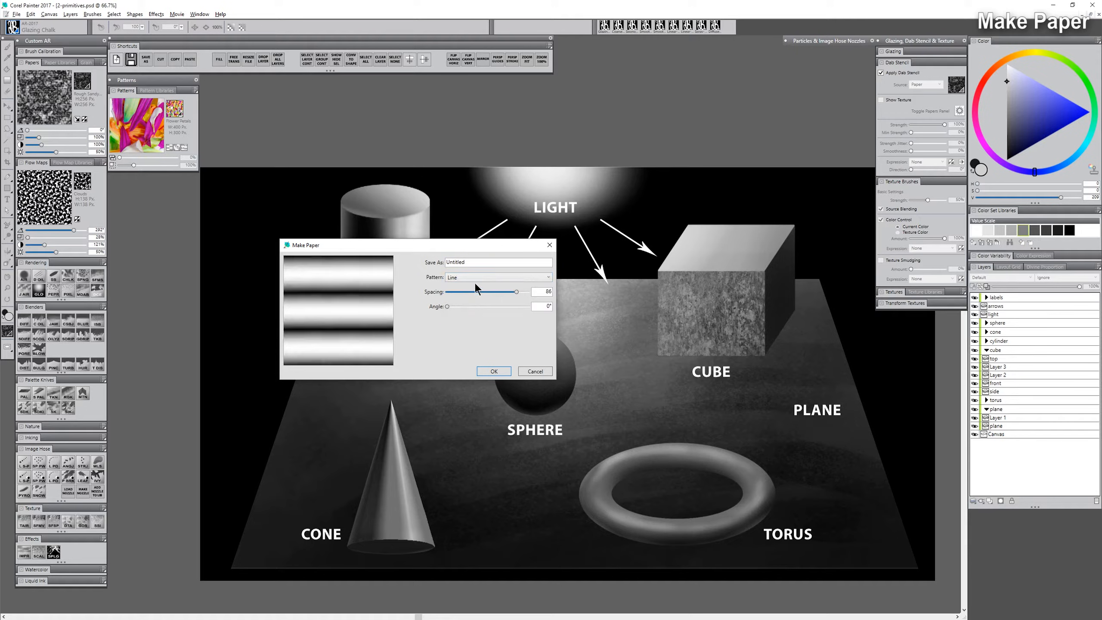
left_click(475, 280)
left_click(472, 310)
left_click(475, 276)
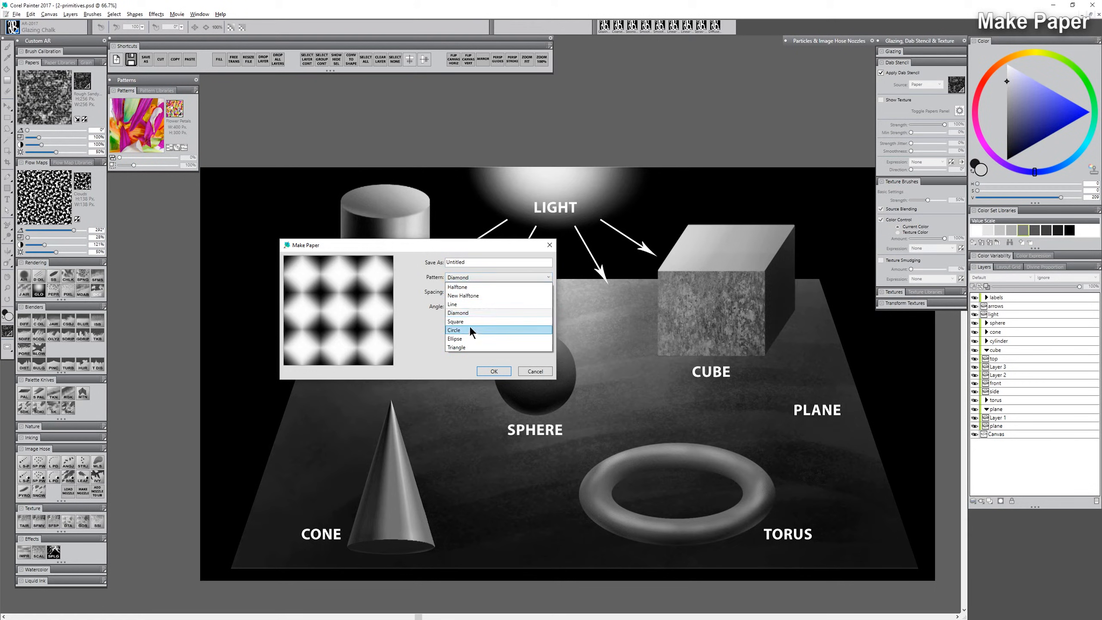
left_click(469, 330)
left_click(476, 278)
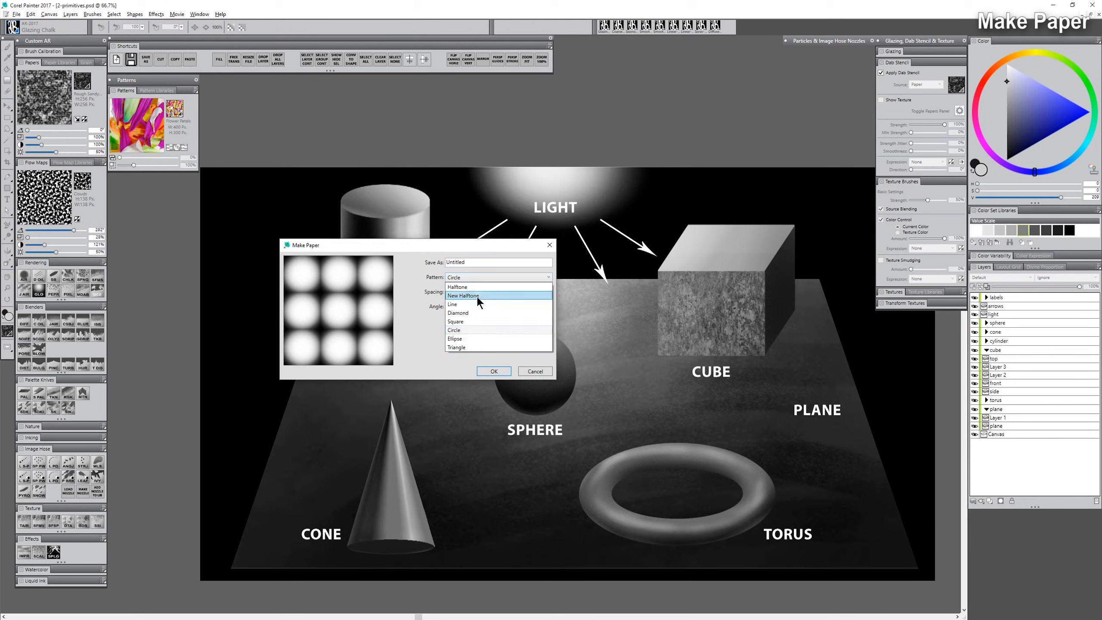
left_click(472, 347)
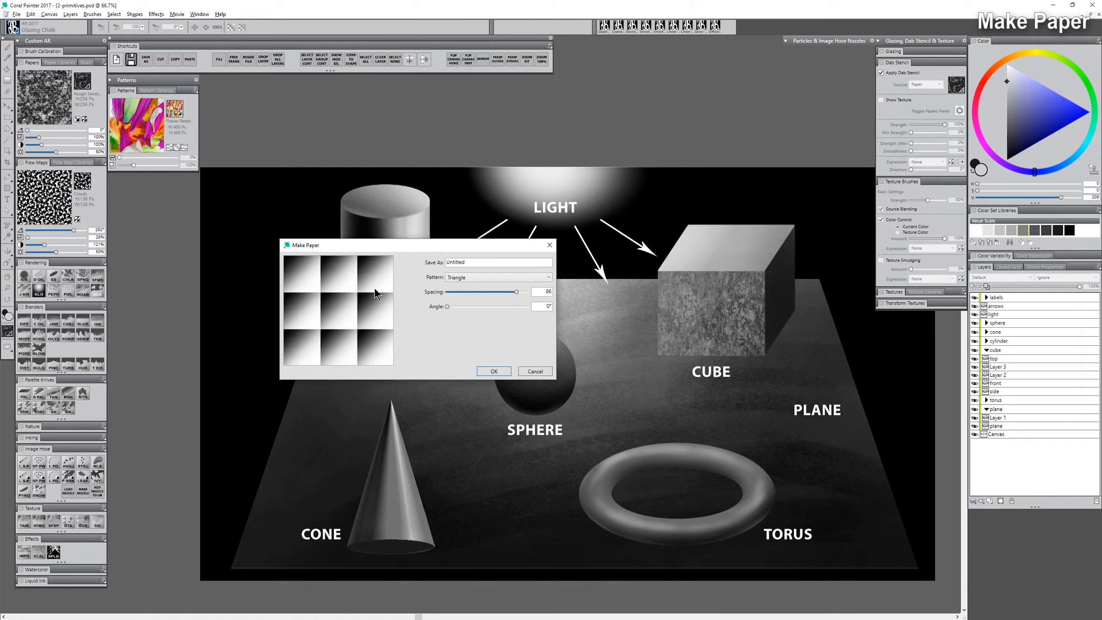
Step: Try the pattern's spacing and angle, leave them at 86 and 0°, then name the new paper and save it
mouse_move(515, 292)
left_mouse_down()
mouse_move(453, 293)
mouse_move(514, 291)
left_mouse_up()
left_click(459, 306)
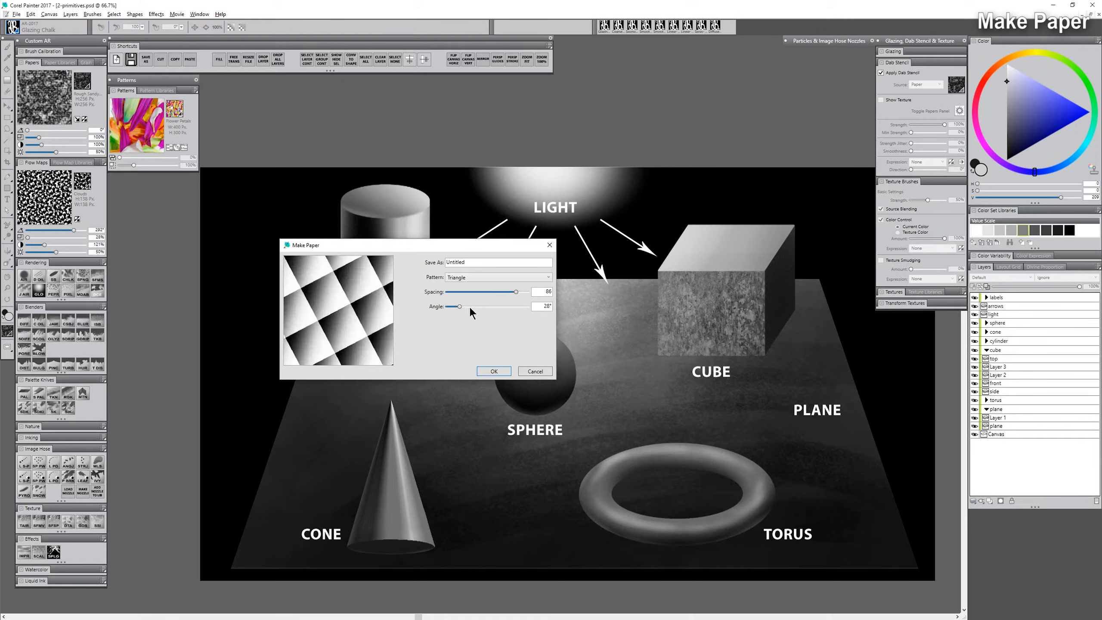
left_click(471, 306)
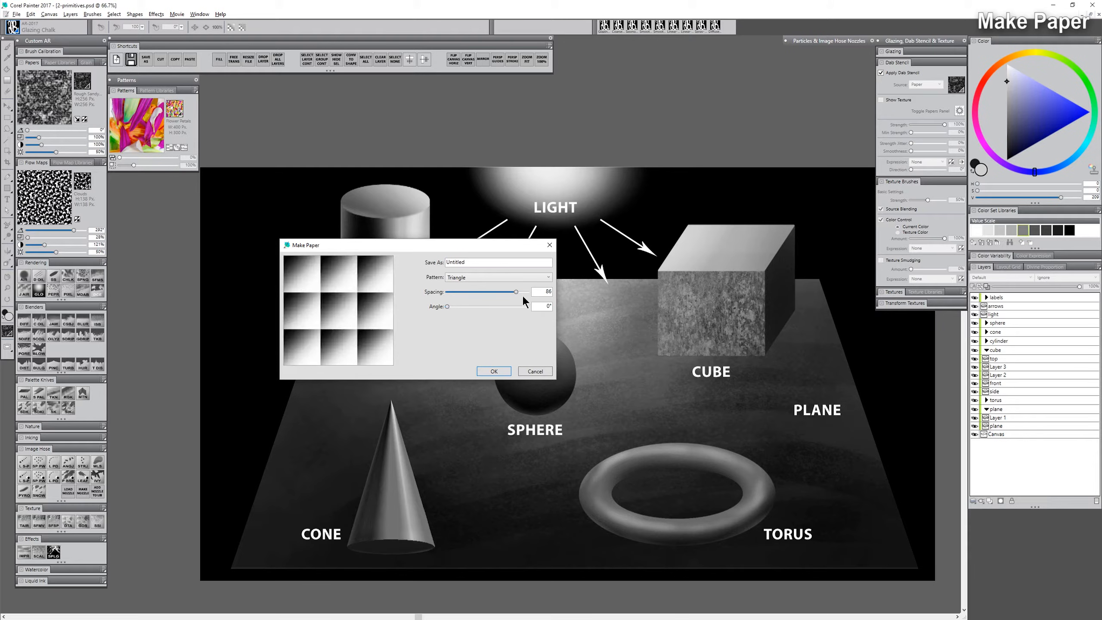
double_click(476, 263)
type("T")
left_click(494, 366)
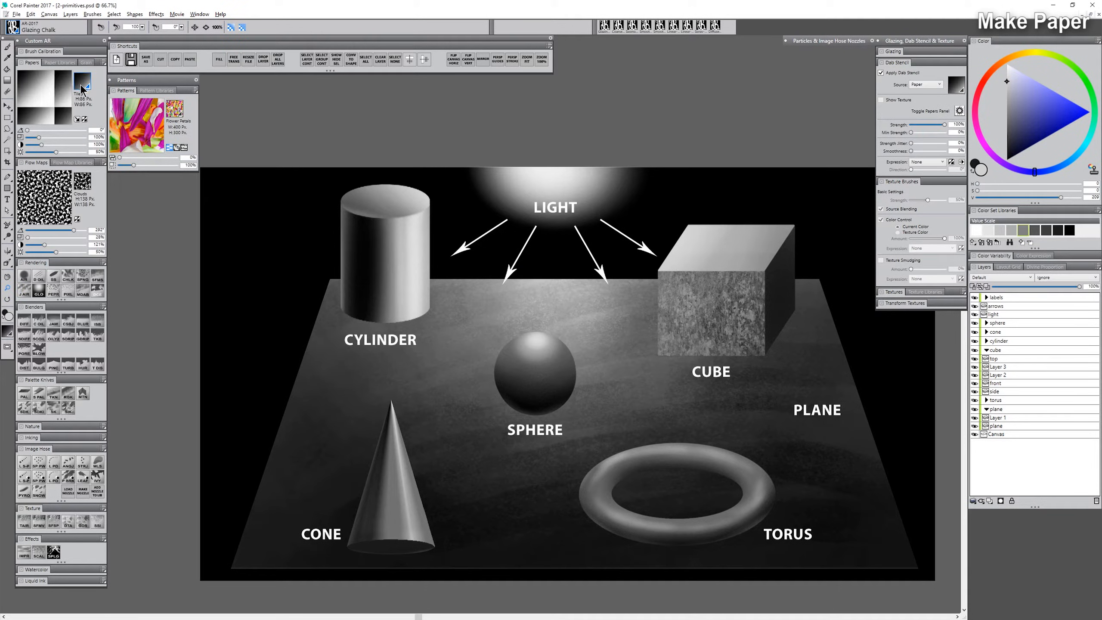
Step: Move the new triangle-pattern paper from Paper Textures to the Custom Papers library and select it
left_click(66, 63)
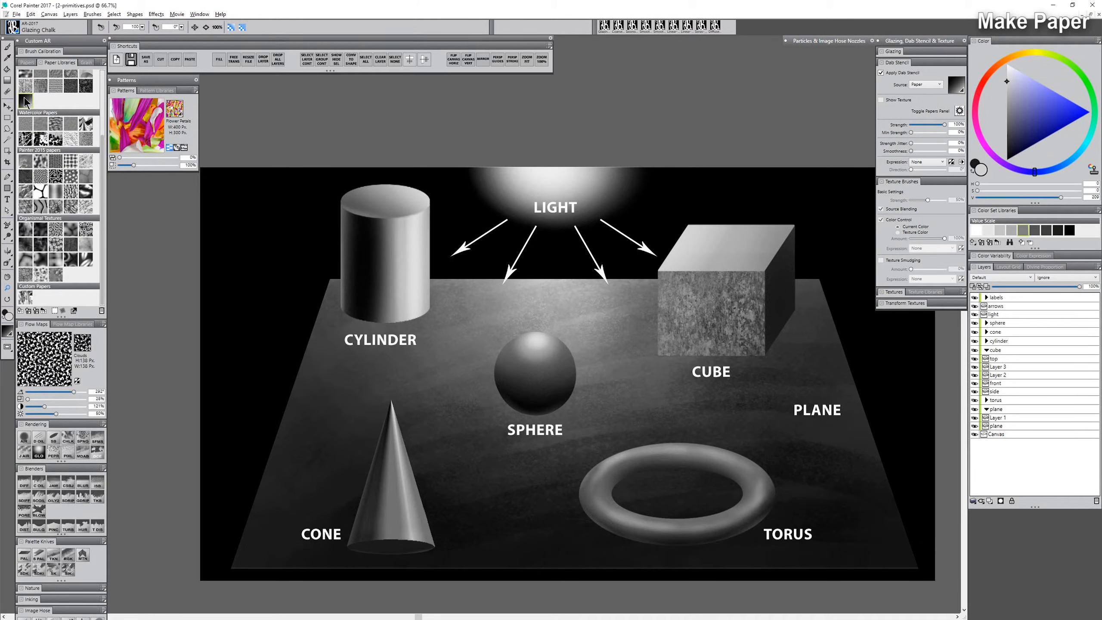
left_click_drag(25, 101, 35, 294)
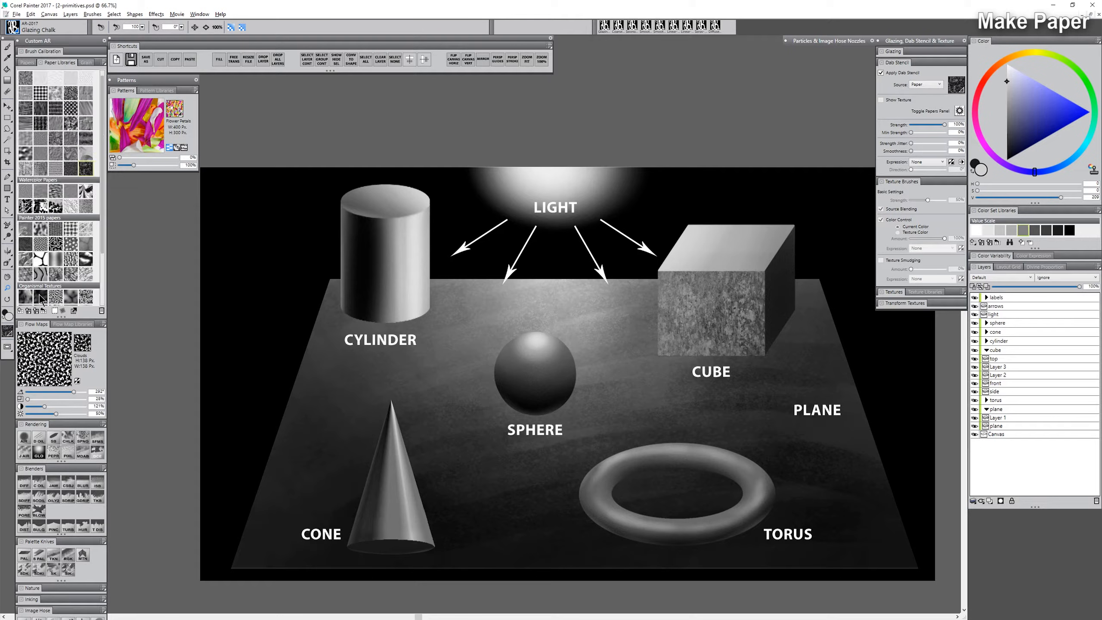
scroll(102, 143, "down", 3)
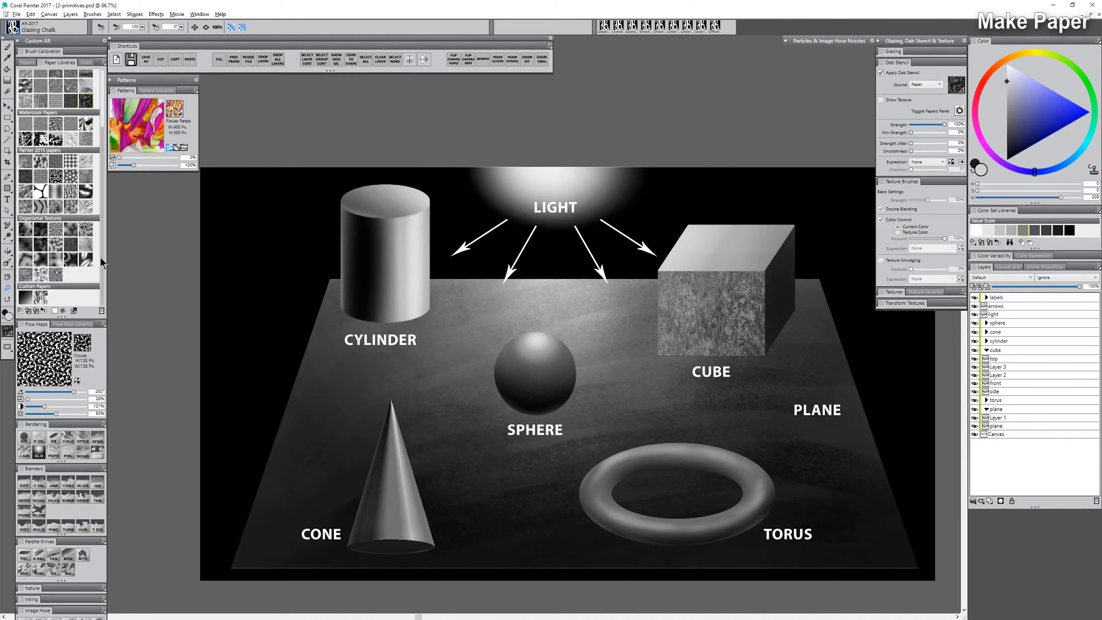
left_click(26, 297)
Step: Select the sphere layer's content, hide the selection outline, and add a new layer above it with the Overlay composite method
left_click(986, 322)
left_click(997, 332)
right_click(1000, 333)
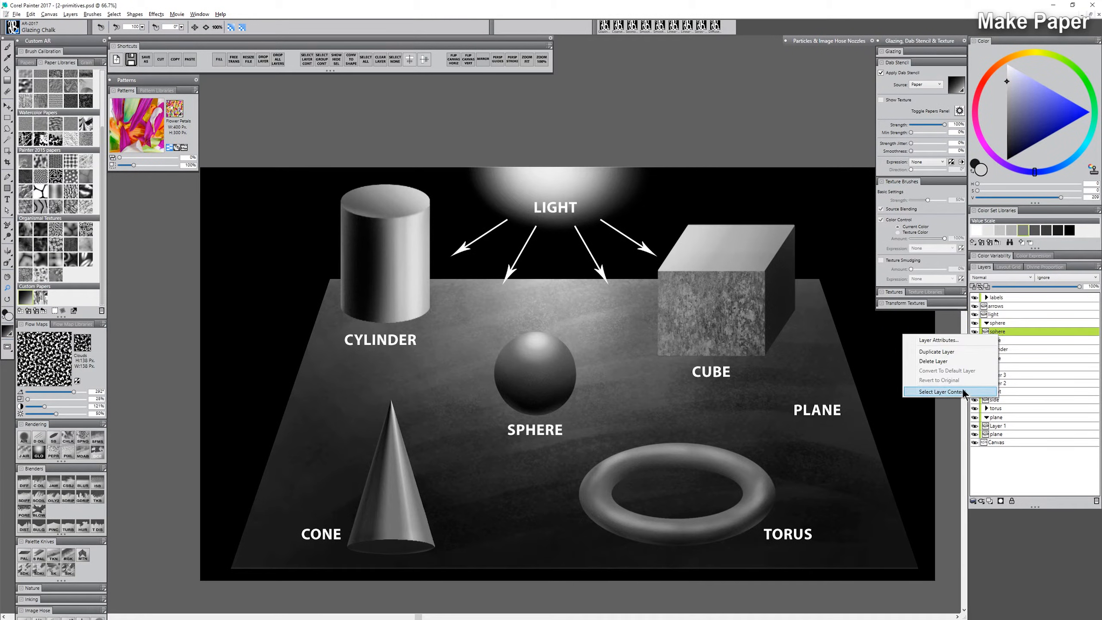
left_click(942, 392)
key("ctrl+shift+h")
left_click(990, 500)
left_click(1001, 277)
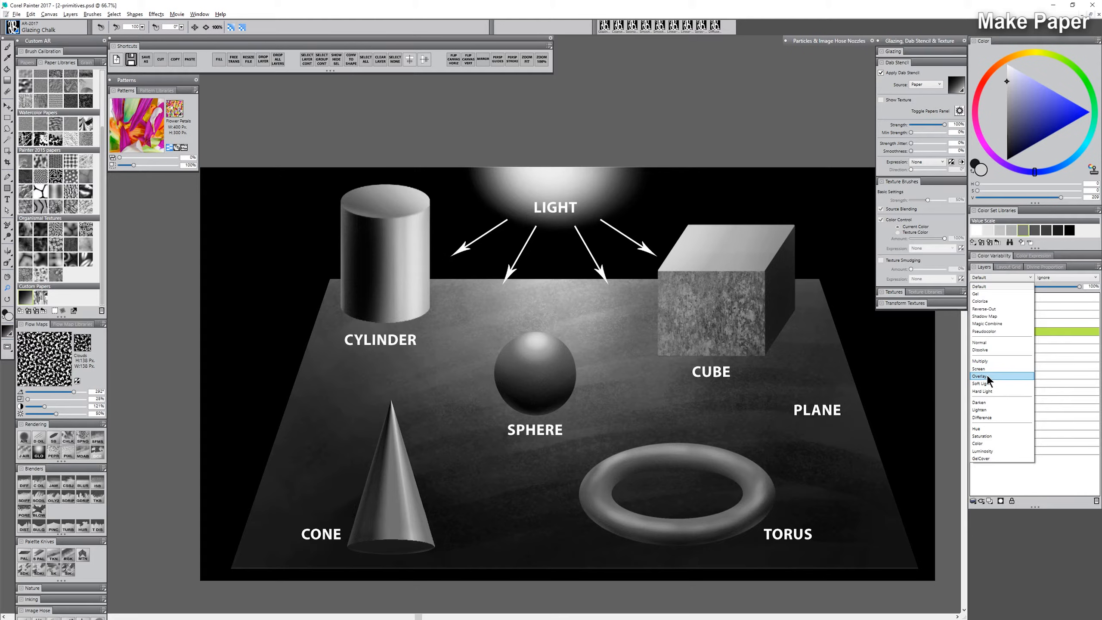
left_click(985, 376)
Step: Set the triangle paper's scale to 25% and paint its texture over the sphere with Glazing Chalk
left_click(27, 62)
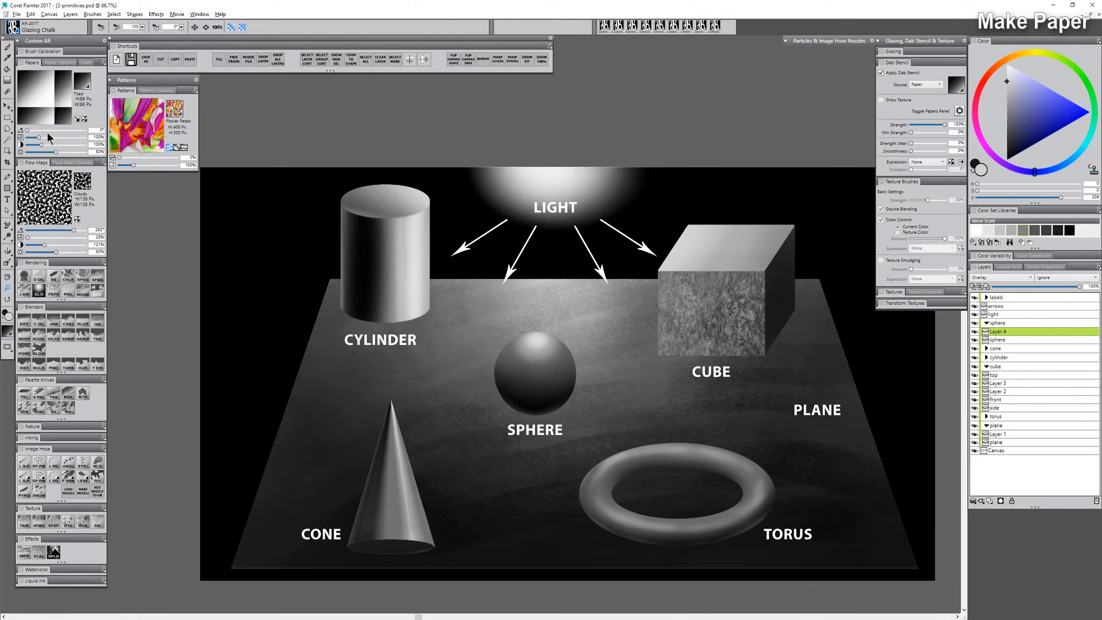
left_click_drag(36, 139, 26, 138)
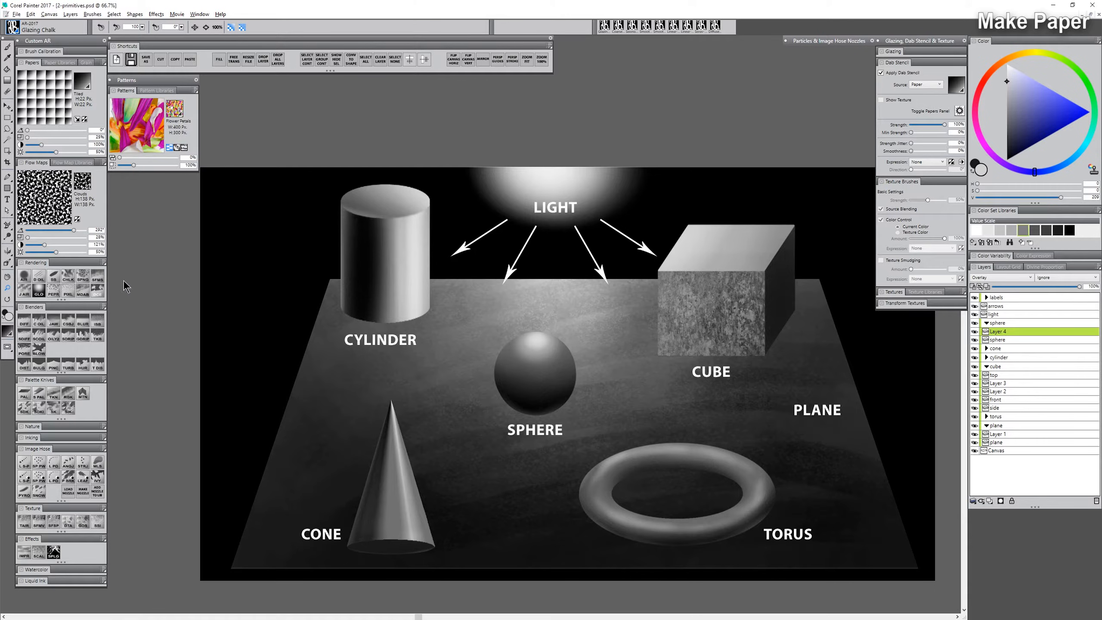
key("b")
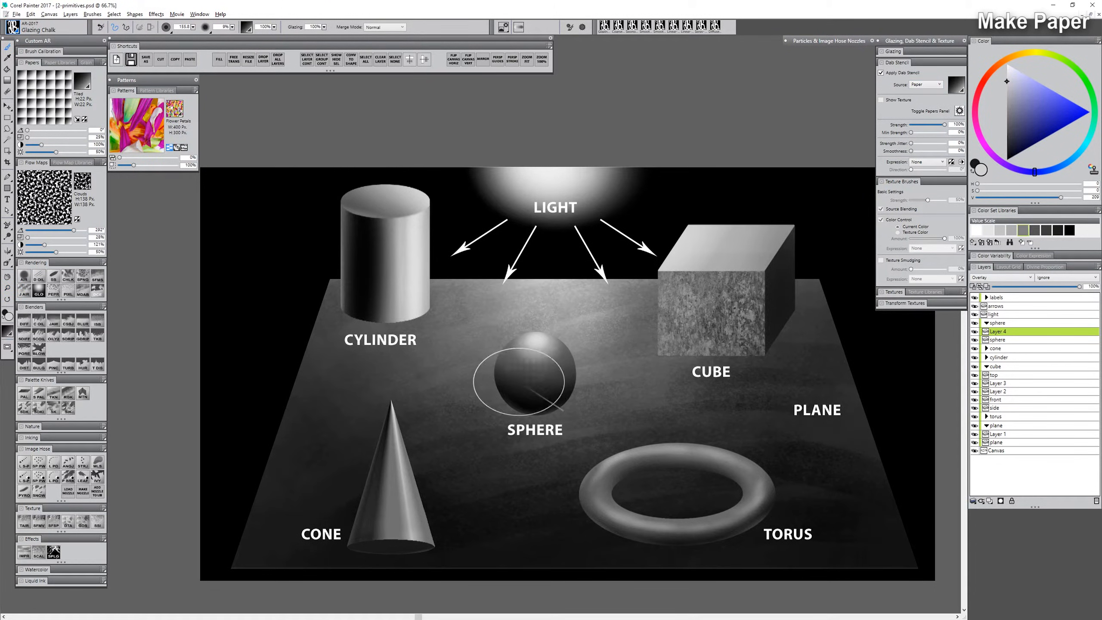
mouse_move(519, 382)
left_mouse_down()
mouse_move(542, 360)
mouse_move(517, 360)
mouse_move(522, 383)
mouse_move(542, 396)
mouse_move(552, 360)
mouse_move(511, 375)
mouse_move(531, 405)
mouse_move(563, 379)
mouse_move(524, 360)
mouse_move(525, 387)
mouse_move(553, 388)
mouse_move(532, 383)
mouse_move(556, 377)
mouse_move(514, 380)
left_mouse_up()
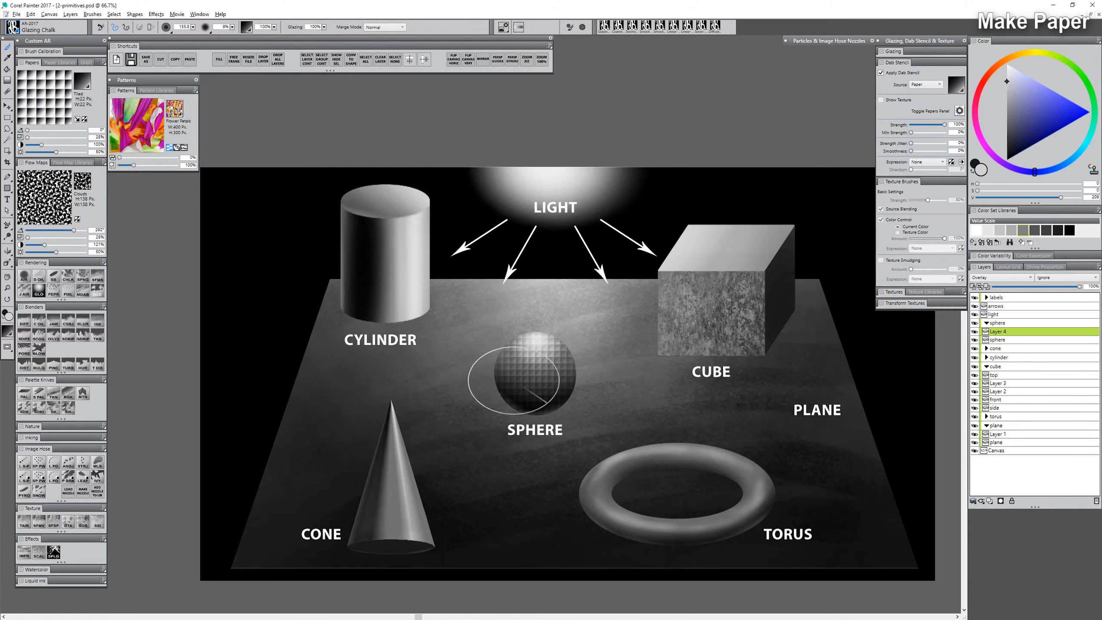
Step: Bulge the painted triangle texture with the Bulge AR brush so that it wraps around the sphere's form
left_click(8, 288)
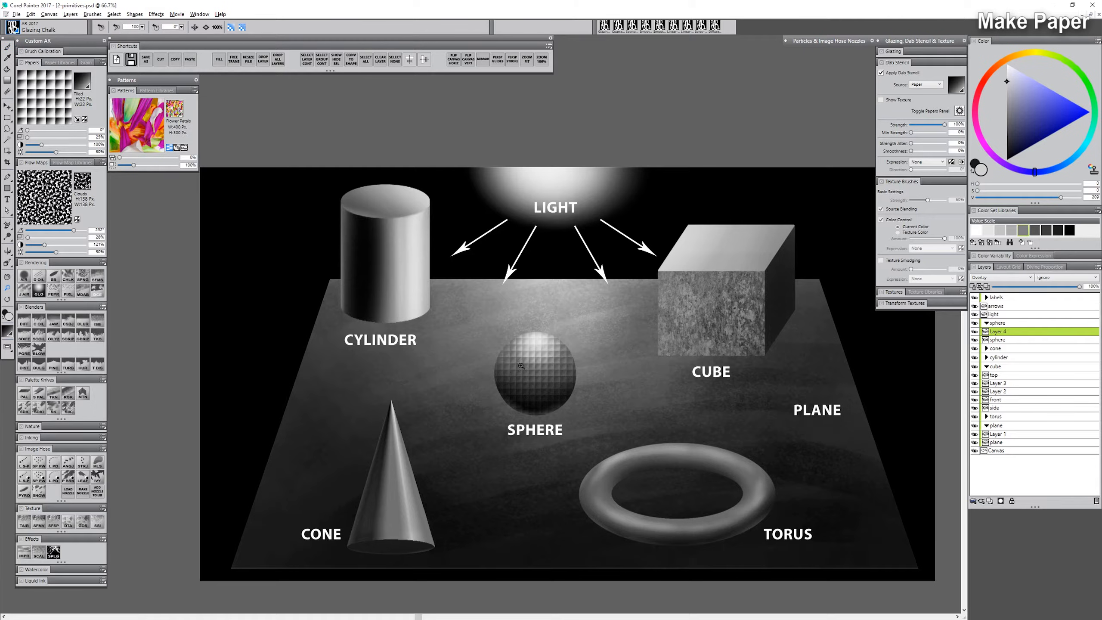
left_click(521, 366)
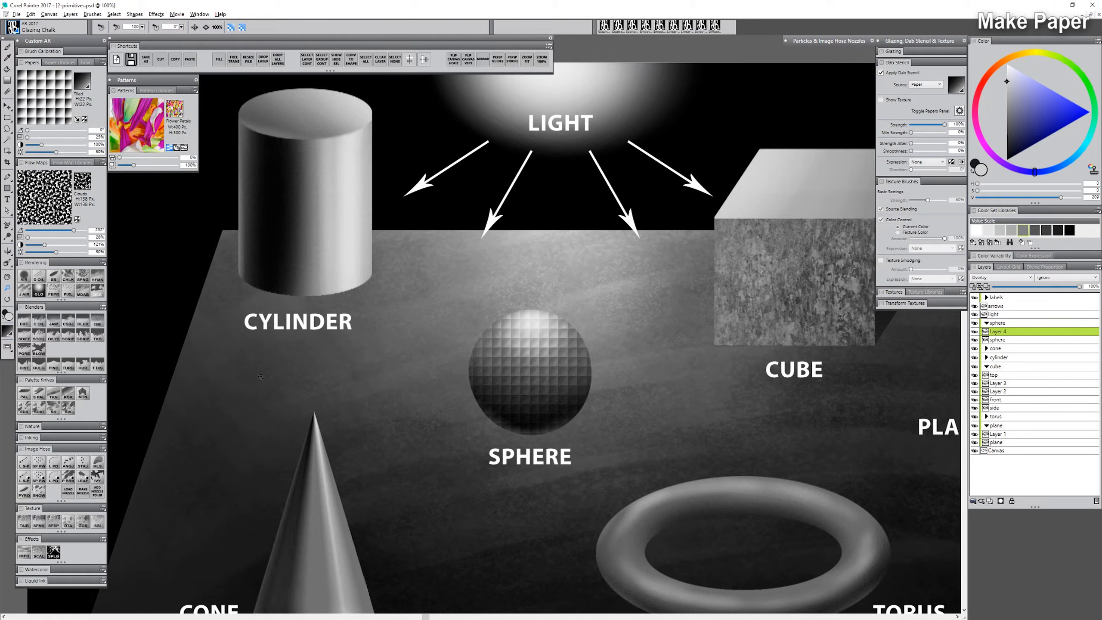
left_click(39, 367)
left_click_drag(525, 366, 557, 428)
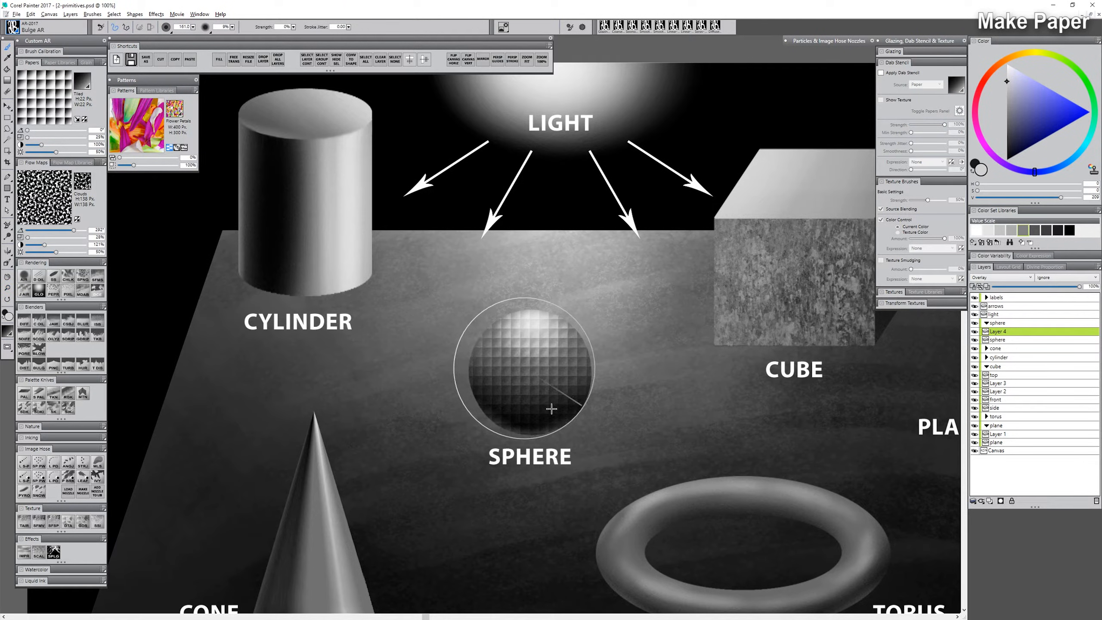
left_click_drag(531, 369, 530, 374)
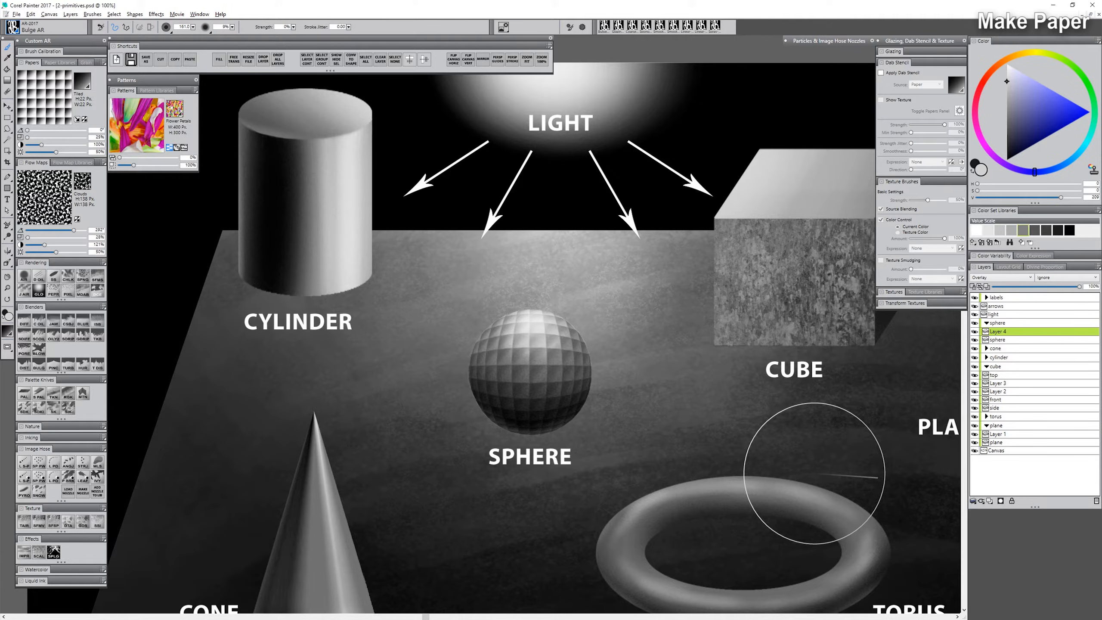
key("ctrl+minus")
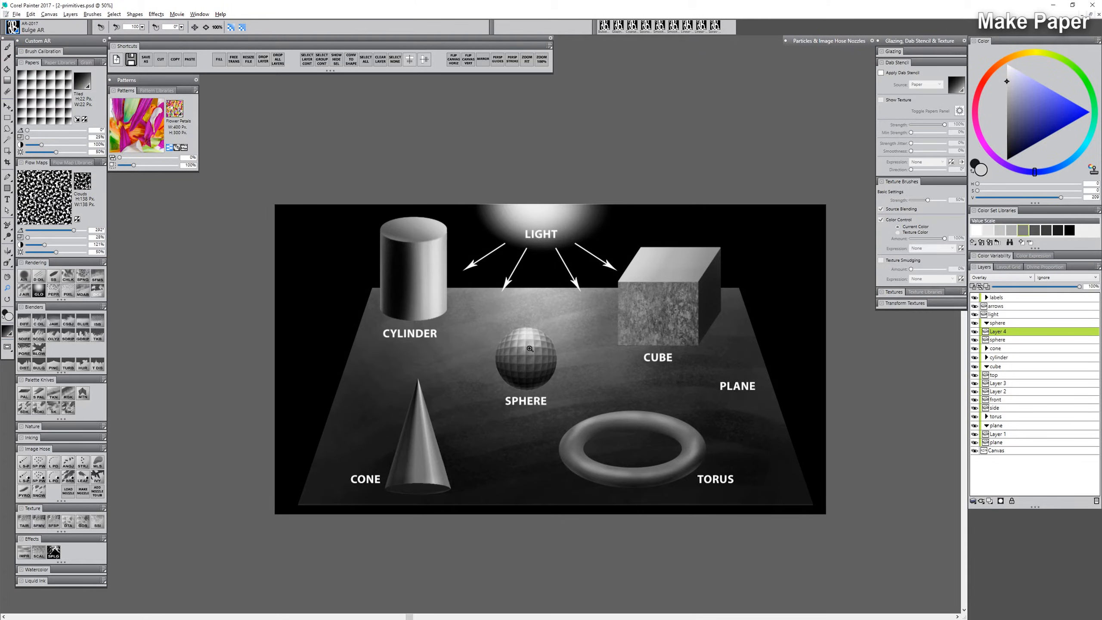
Step: Undo the bulge and the texture painting on the sphere
key("ctrl+z")
key("ctrl+z")
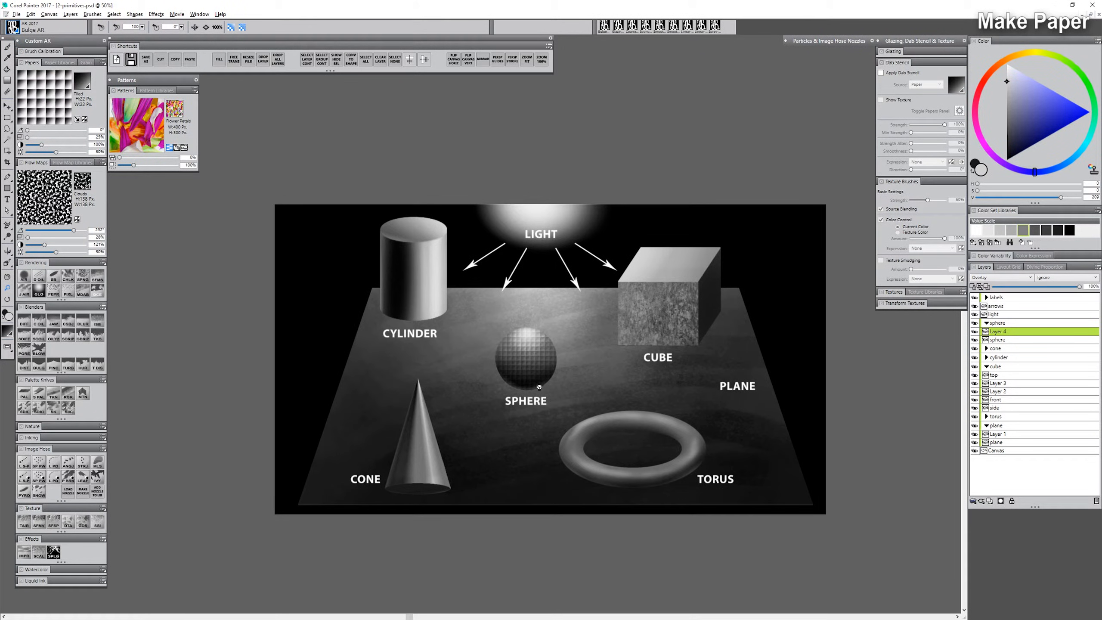
key("ctrl+z")
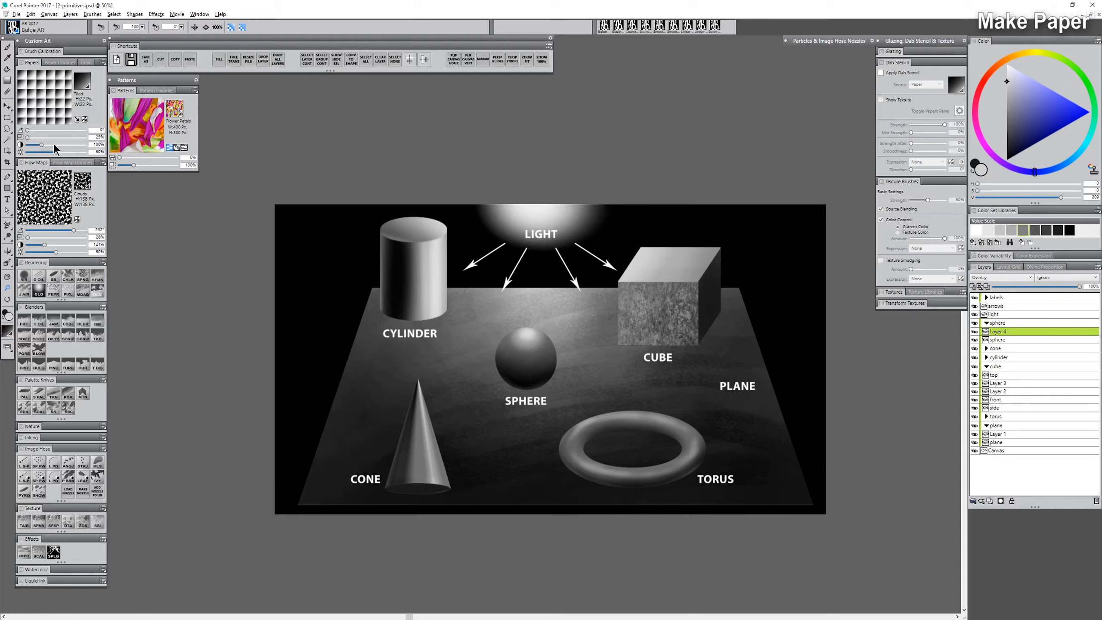
Step: Rotate the triangle paper to about 220°, repaint the sphere with Glazing Chalk, and bulge the texture with Bulge AR
left_click_drag(27, 131, 69, 133)
key("b")
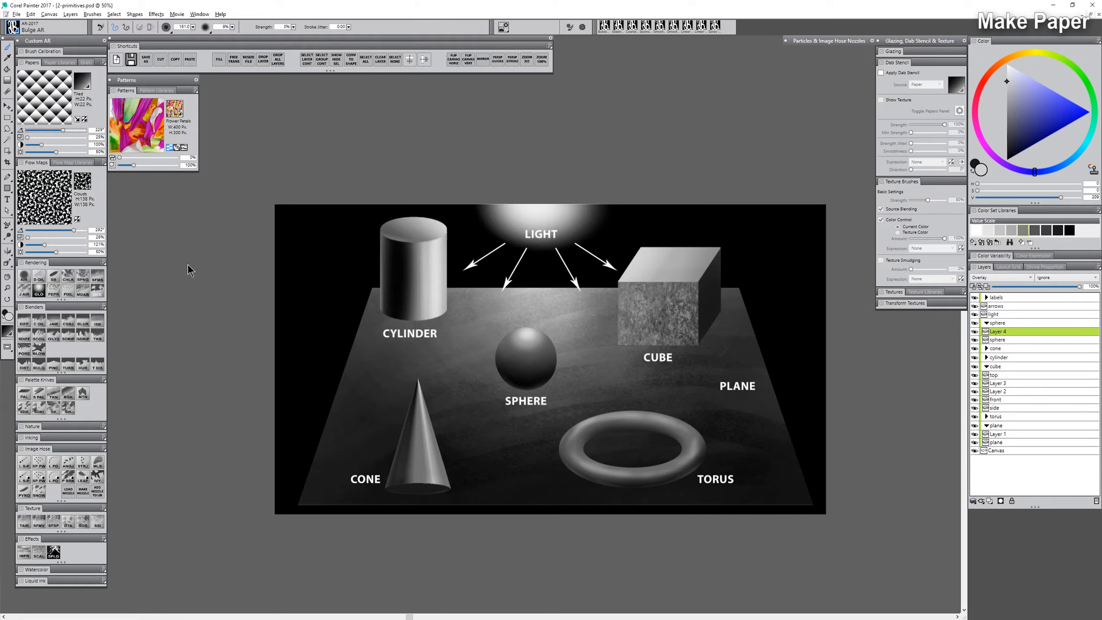
mouse_move(524, 342)
left_mouse_down()
mouse_move(523, 371)
mouse_move(538, 353)
mouse_move(514, 341)
mouse_move(515, 379)
mouse_move(550, 358)
mouse_move(525, 331)
mouse_move(513, 380)
mouse_move(526, 348)
mouse_move(537, 377)
mouse_move(530, 337)
mouse_move(525, 369)
left_mouse_up()
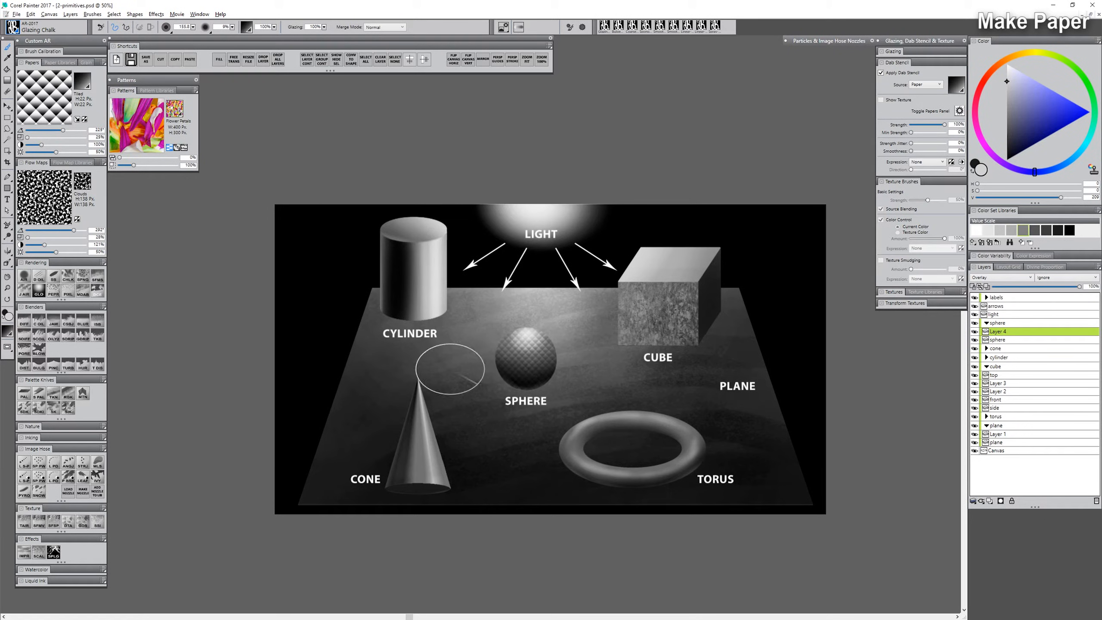
left_click(52, 367)
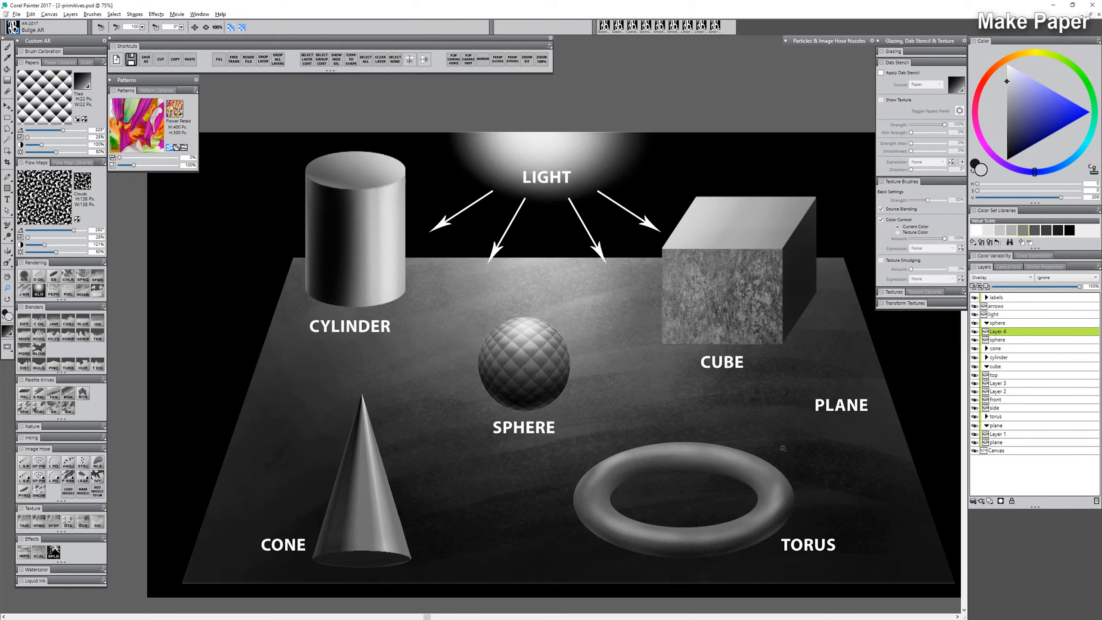
Step: Try the Multiply, Screen and Difference composite methods on the sphere's texture layer and return to Multiply
left_click(990, 276)
left_click(986, 362)
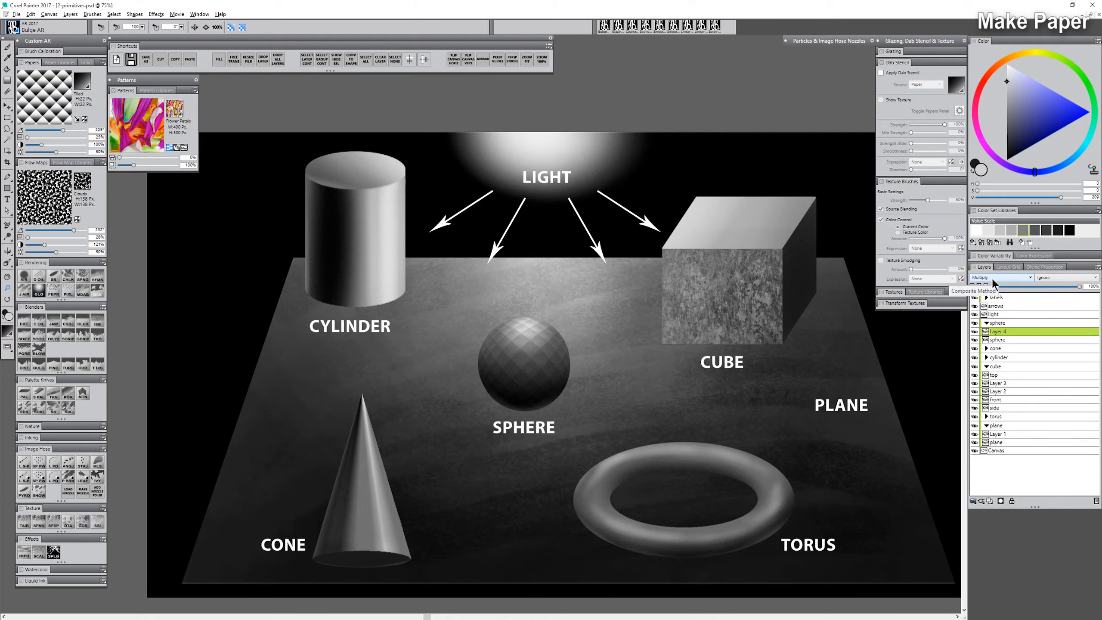
left_click(992, 278)
left_click(979, 370)
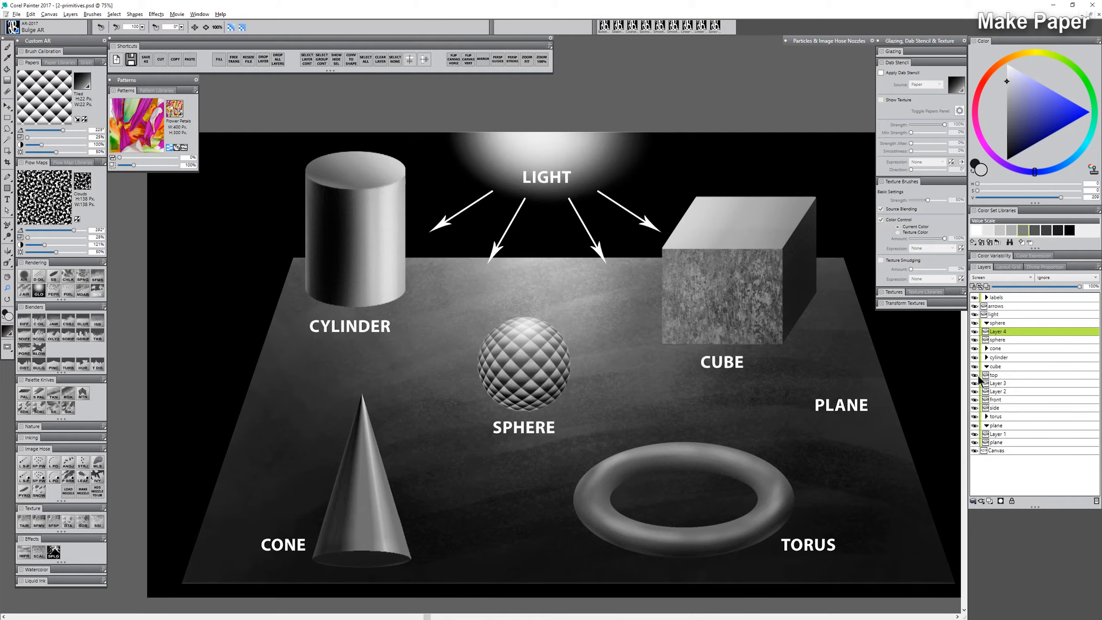
left_click(1029, 278)
left_click(991, 417)
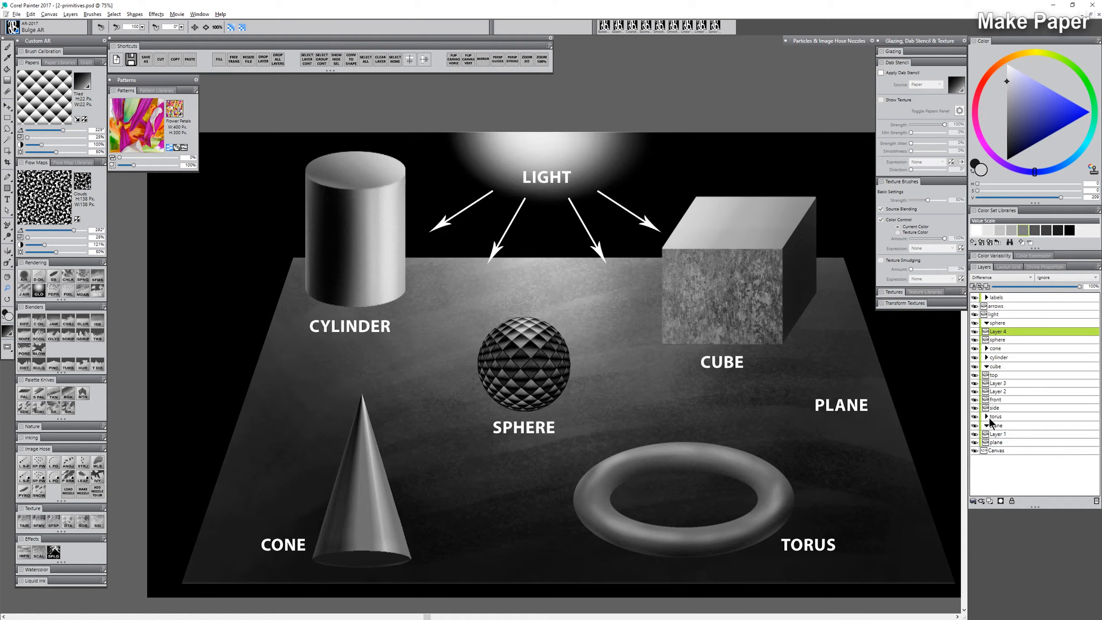
key("ctrl+z")
key("ctrl+z")
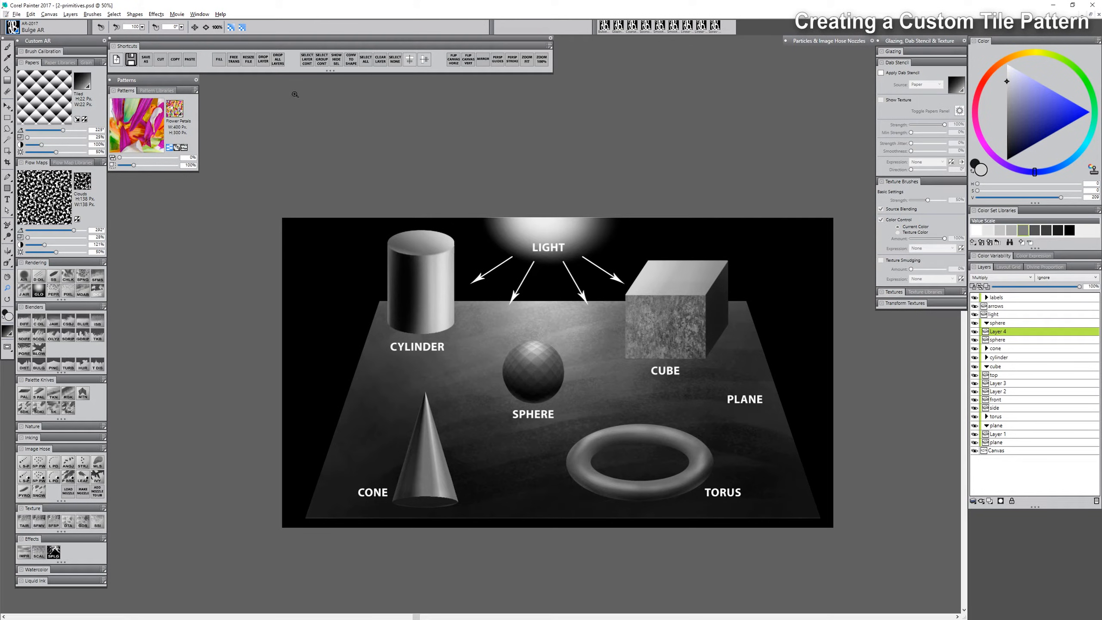
Step: Create a new 1024 × 1024 pixel white image at 72 pixels per inch and start the Custom Tile effect on it
left_click(116, 60)
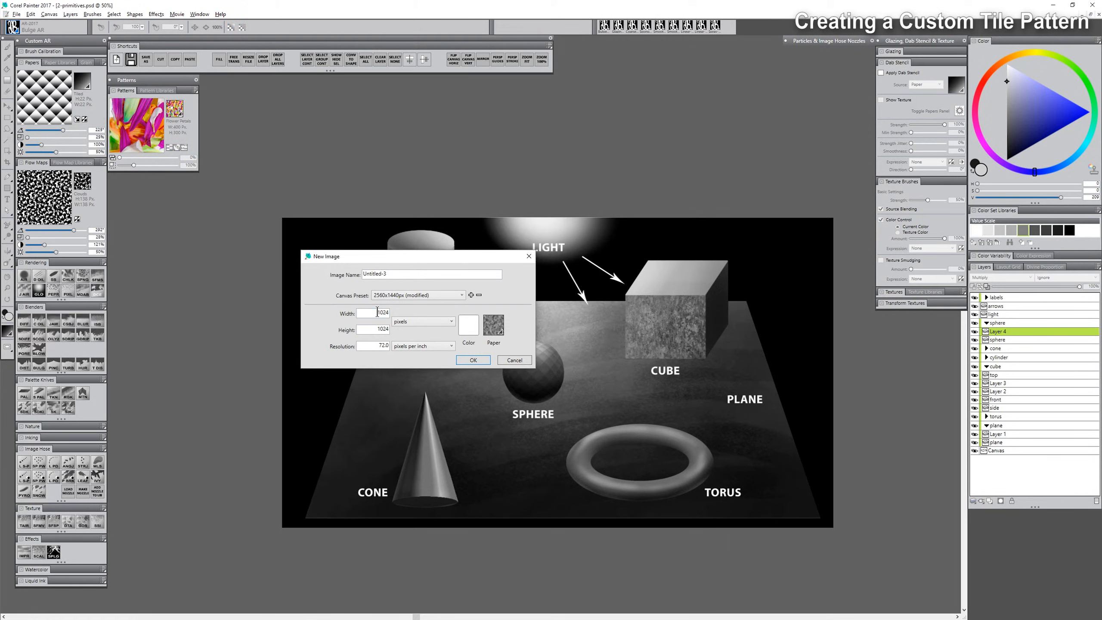
left_click(474, 359)
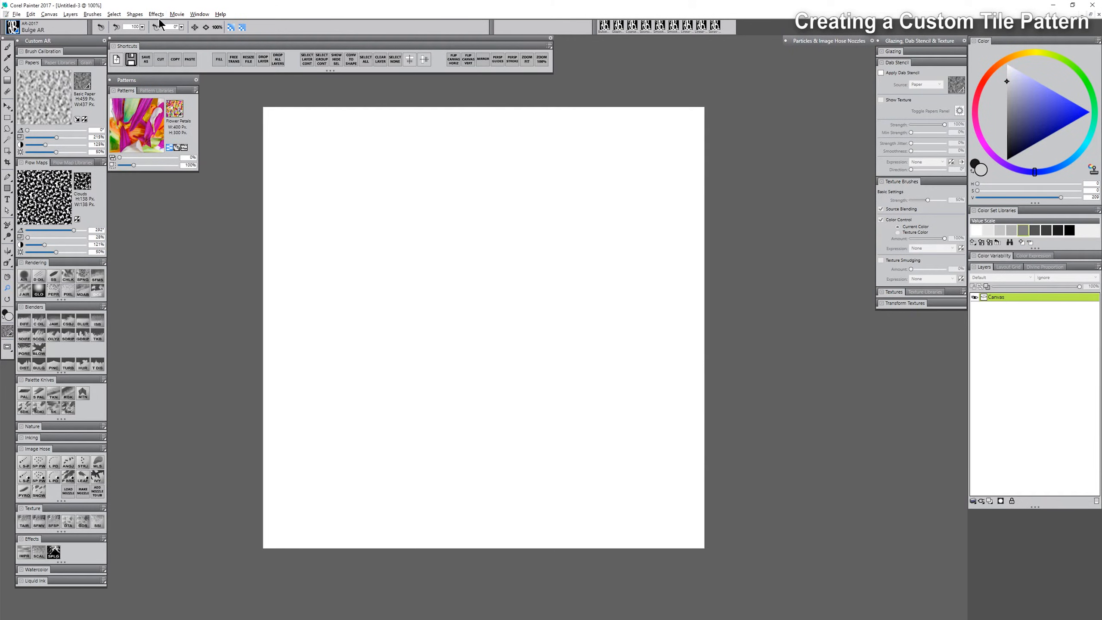
left_click(158, 14)
mouse_move(154, 75)
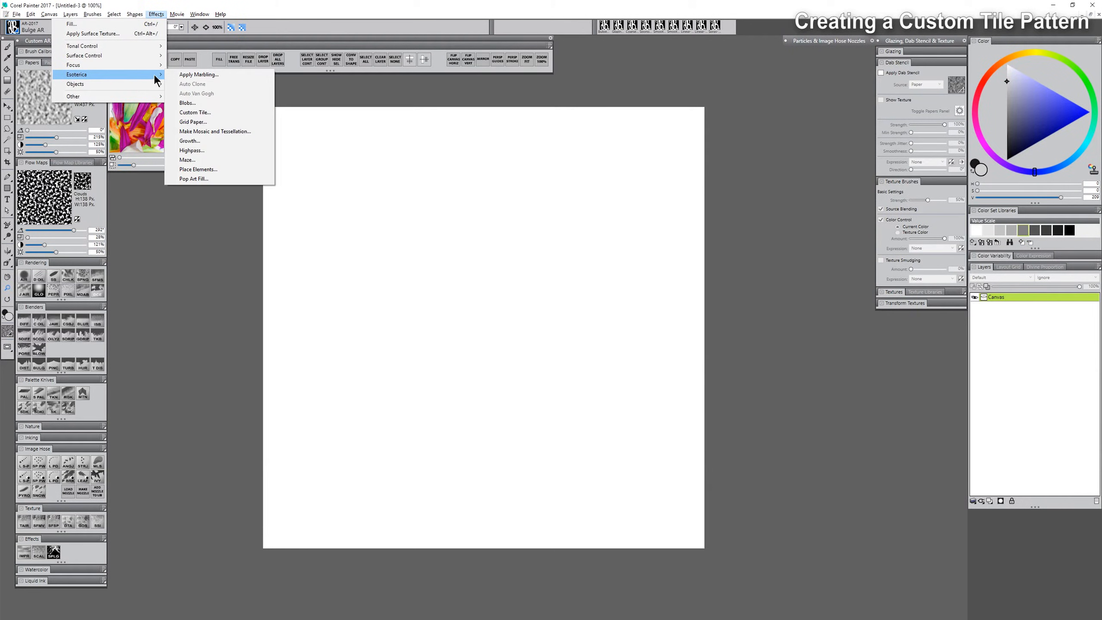
left_click(209, 112)
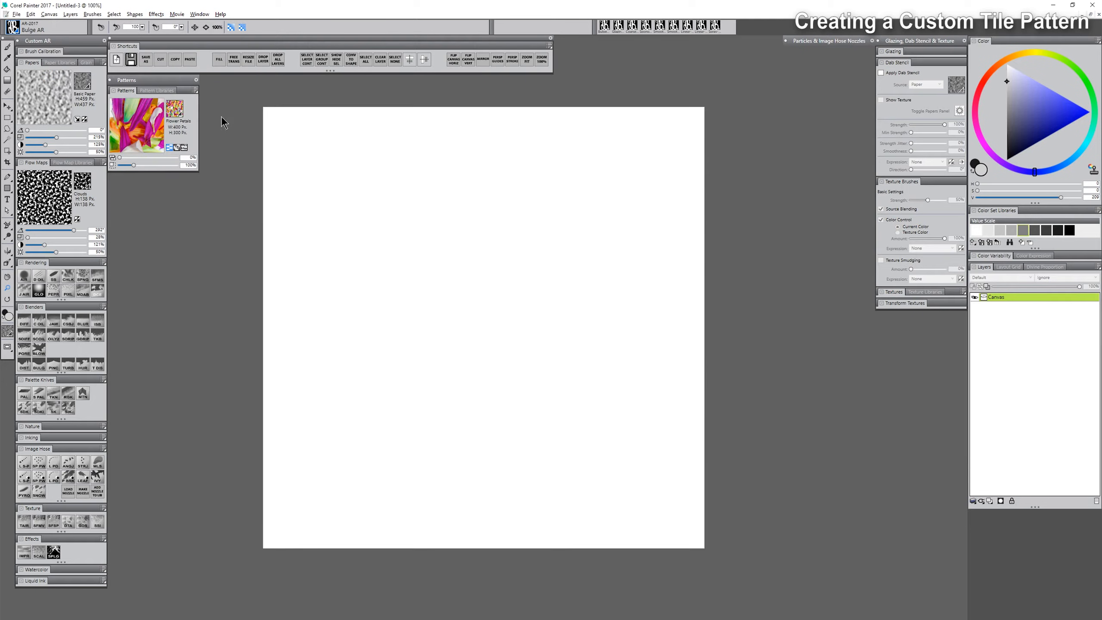
Step: Preview the Hex, Square and Triangle tile shapes and choose Hex for the custom tile
left_click(439, 251)
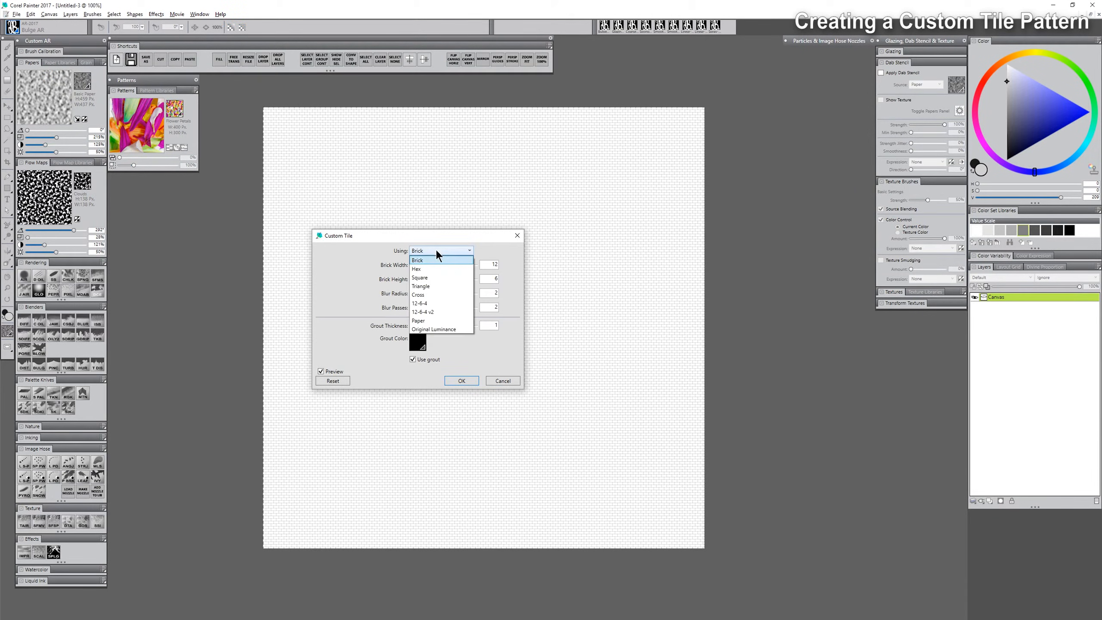
left_click(429, 268)
left_click(439, 250)
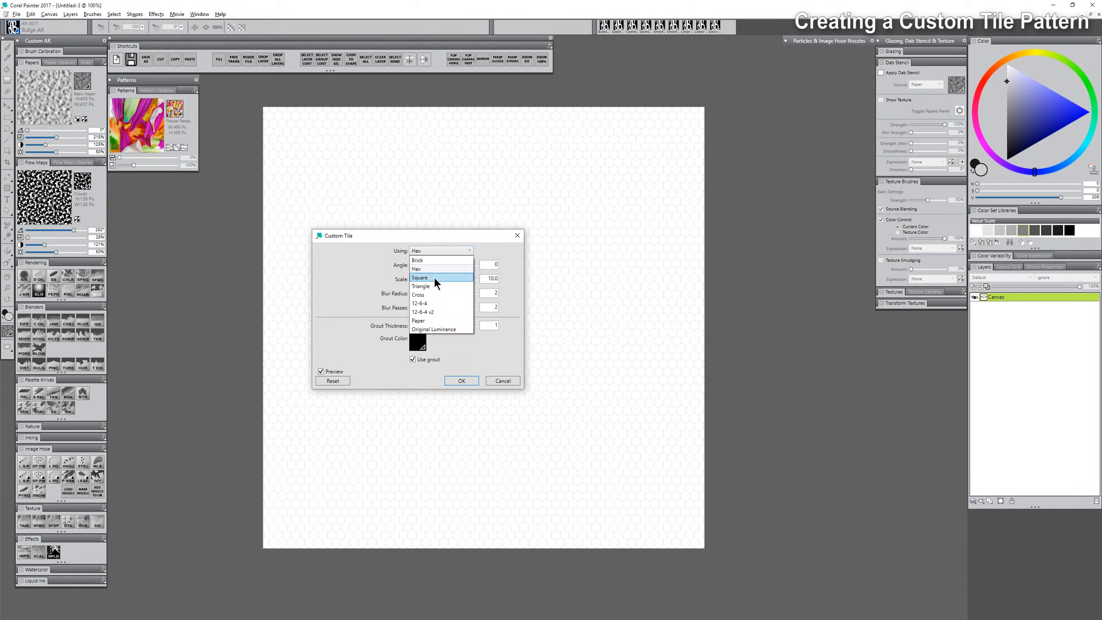
left_click(433, 277)
left_click(445, 251)
left_click(439, 285)
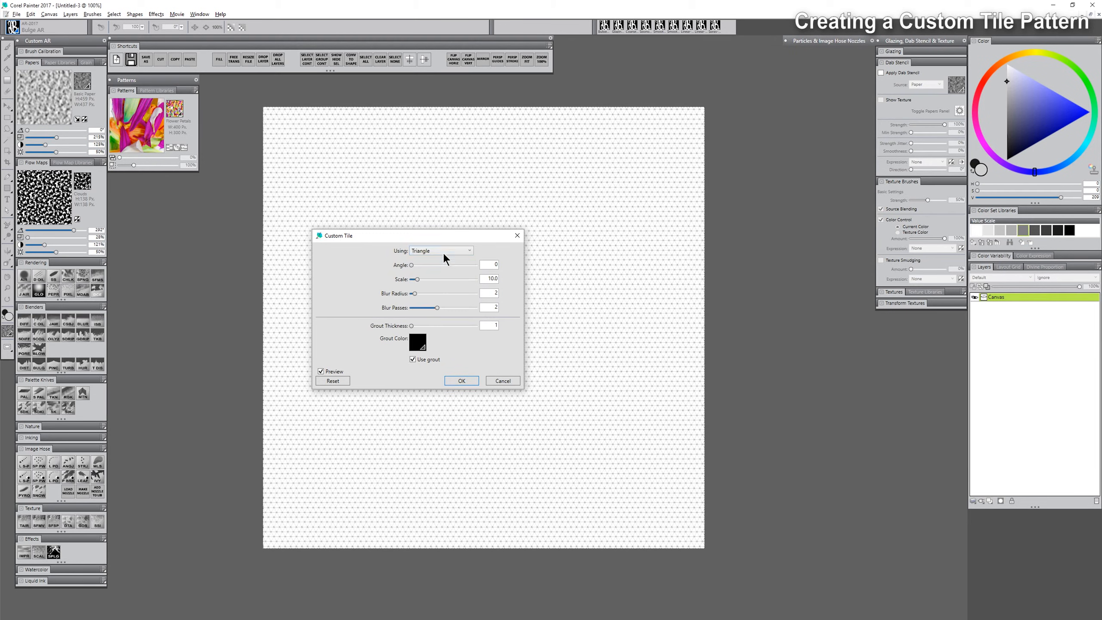
left_click(443, 251)
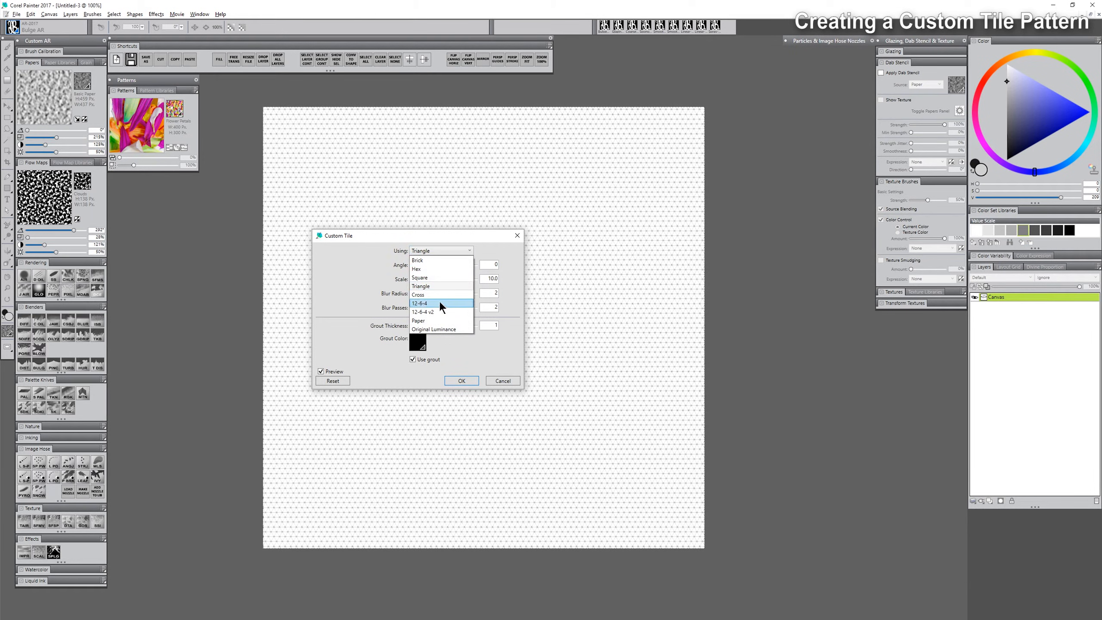
left_click(439, 270)
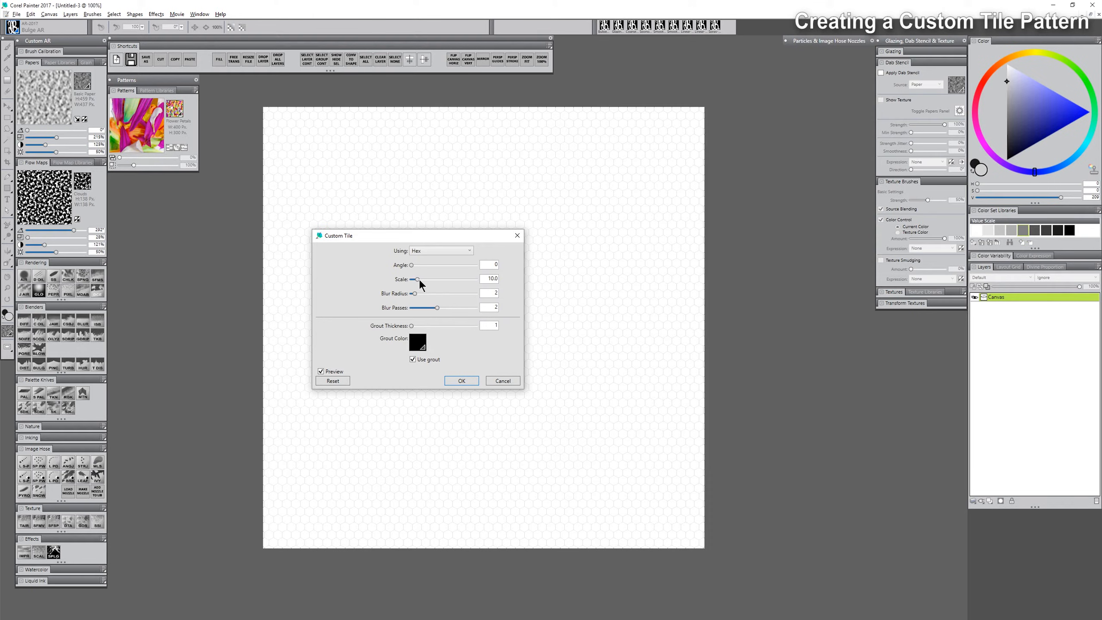
Step: Set the hex tile's scale to 24, blur radius to 1, blur passes to 0 and grout thickness to 7, and apply it
left_click_drag(419, 280, 426, 279)
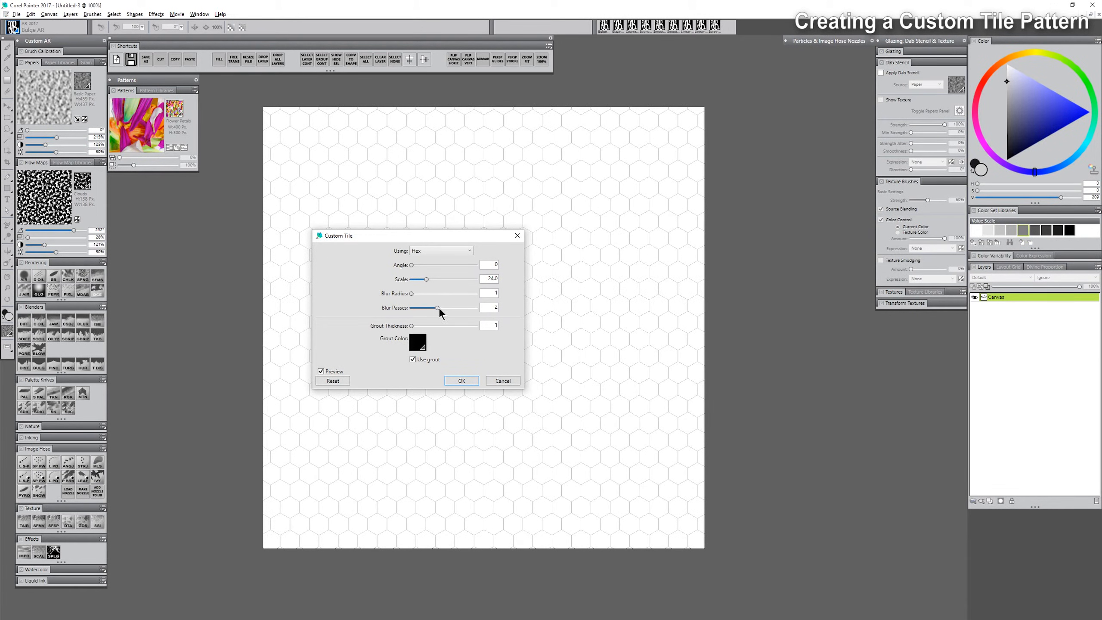
mouse_move(439, 308)
left_mouse_down()
mouse_move(406, 311)
mouse_move(418, 328)
mouse_move(435, 328)
left_mouse_up()
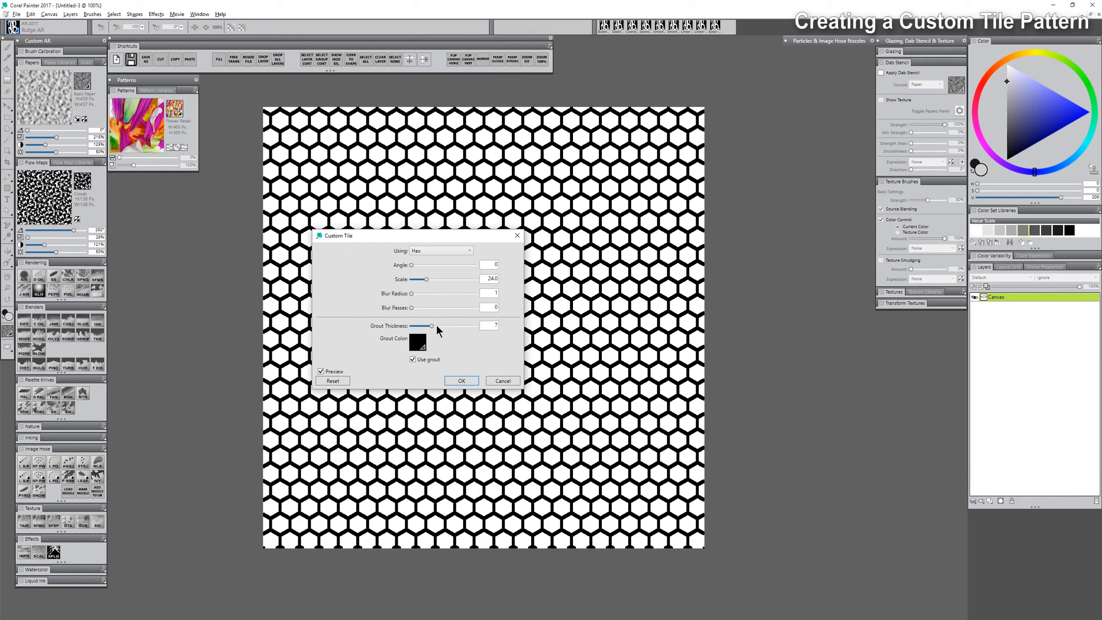
left_click(462, 381)
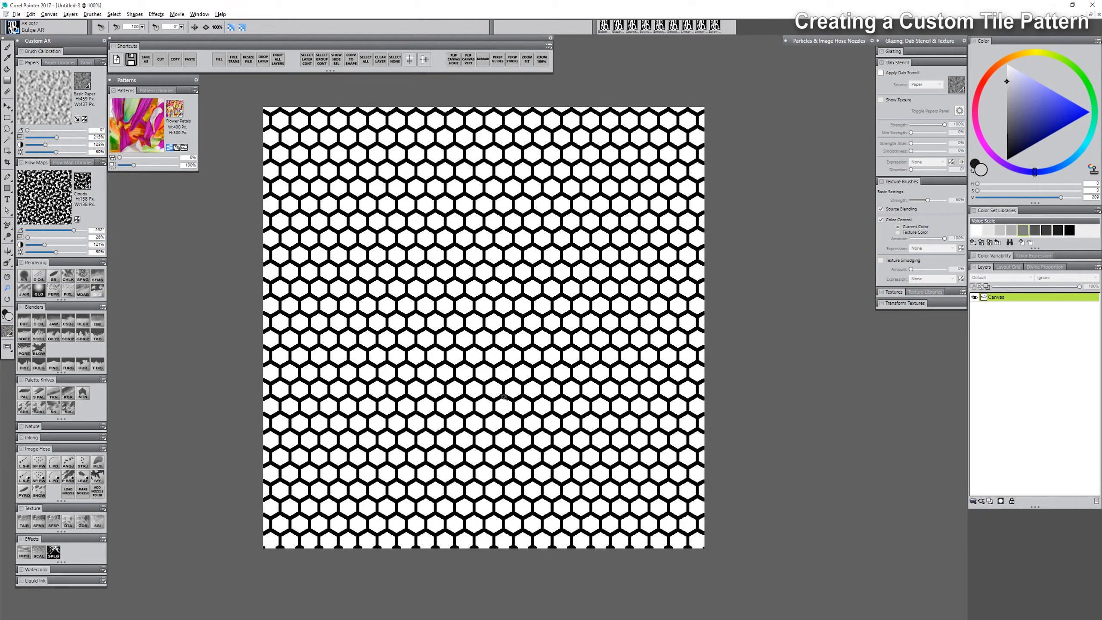
Step: Select the whole hex tile image and capture it as a paper named Hex
left_click(115, 15)
left_click(116, 25)
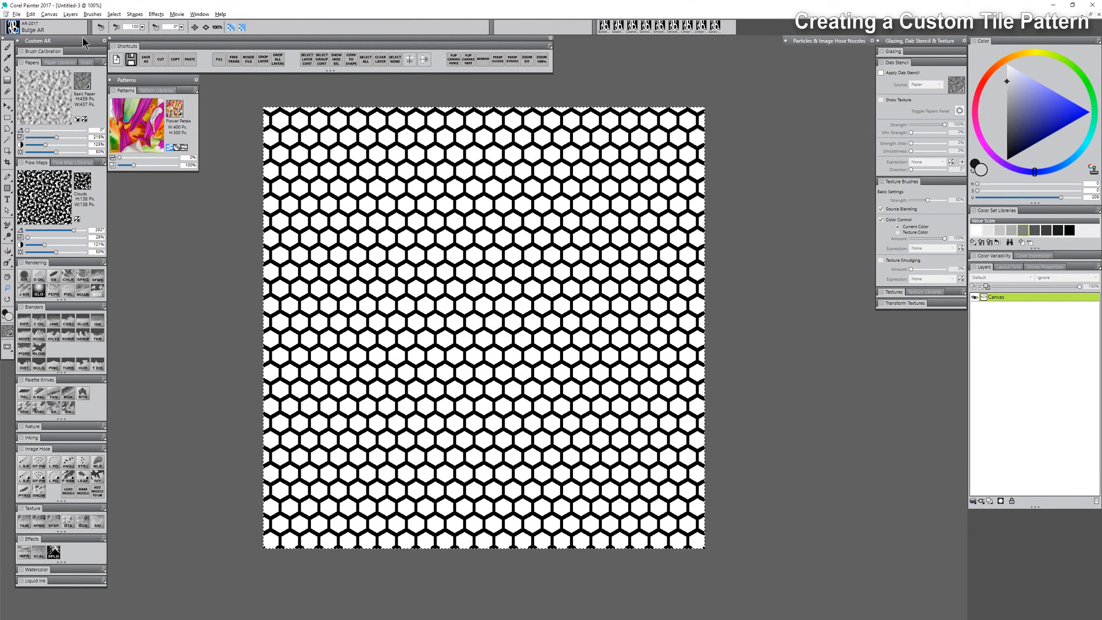
left_click(103, 63)
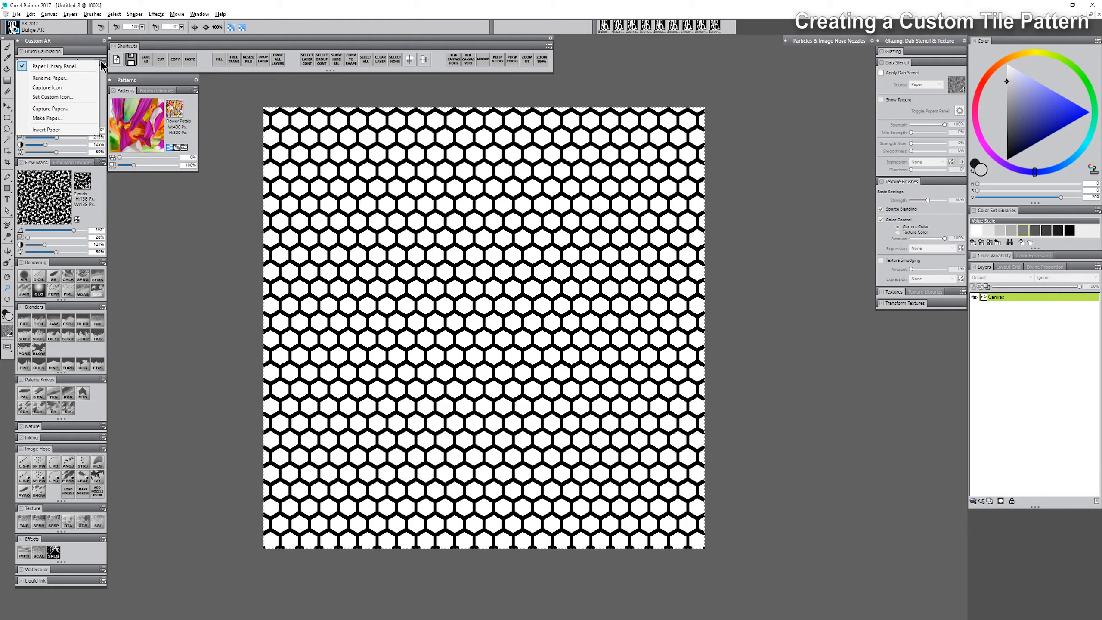
left_click(50, 108)
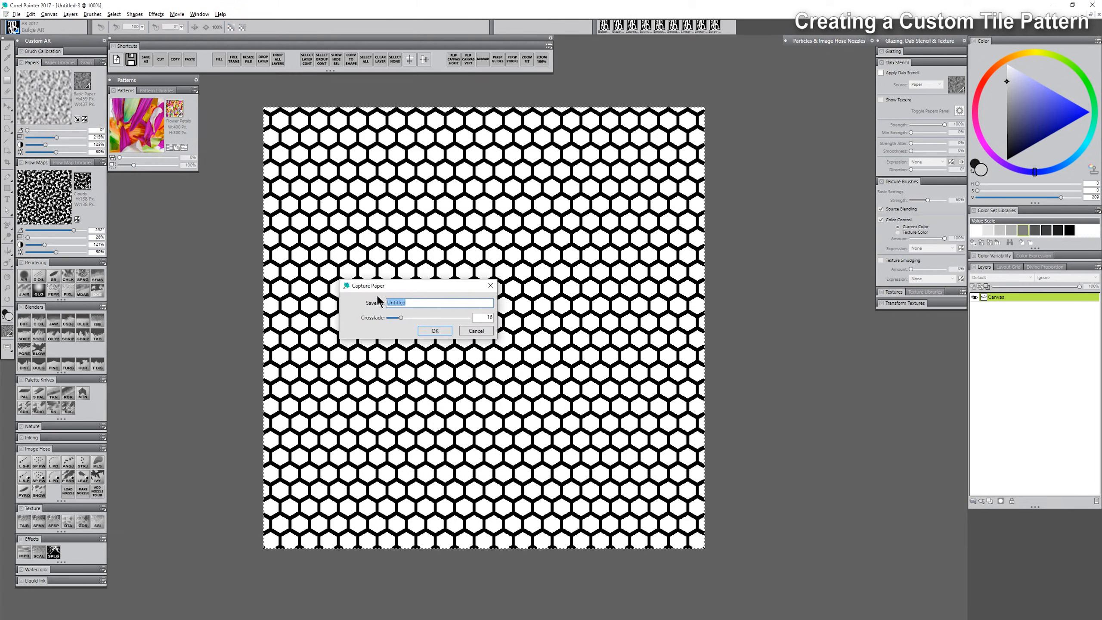
type("Hex")
left_click(441, 330)
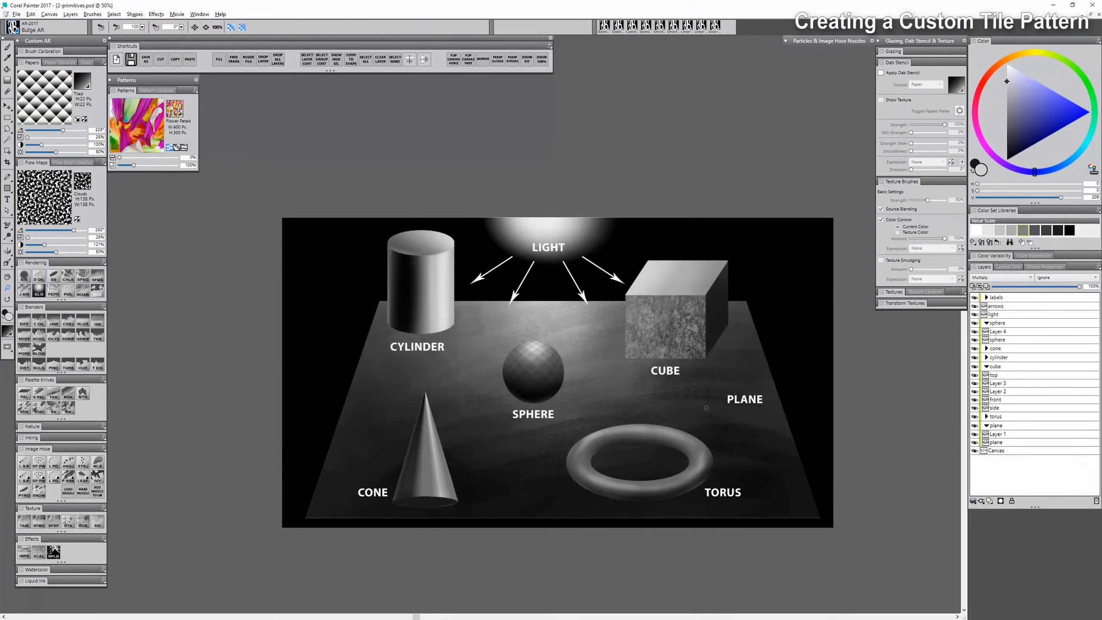
Step: In the primitives drawing, select the cone layer's content, hide the marquee, and add a new layer above it in Screen mode
left_click(707, 408)
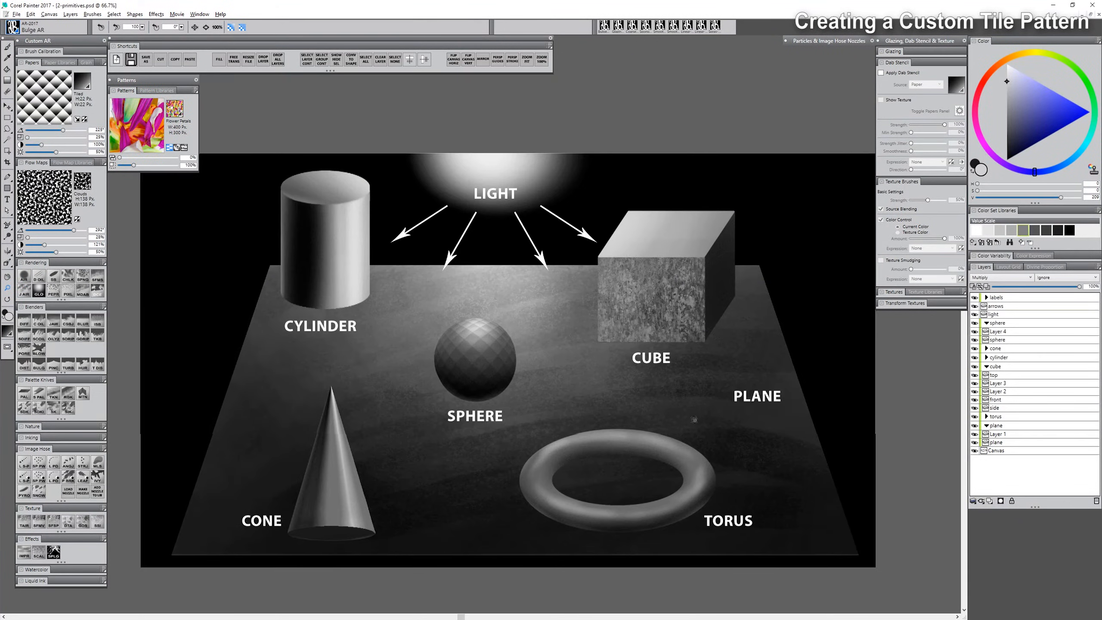
left_click(347, 476)
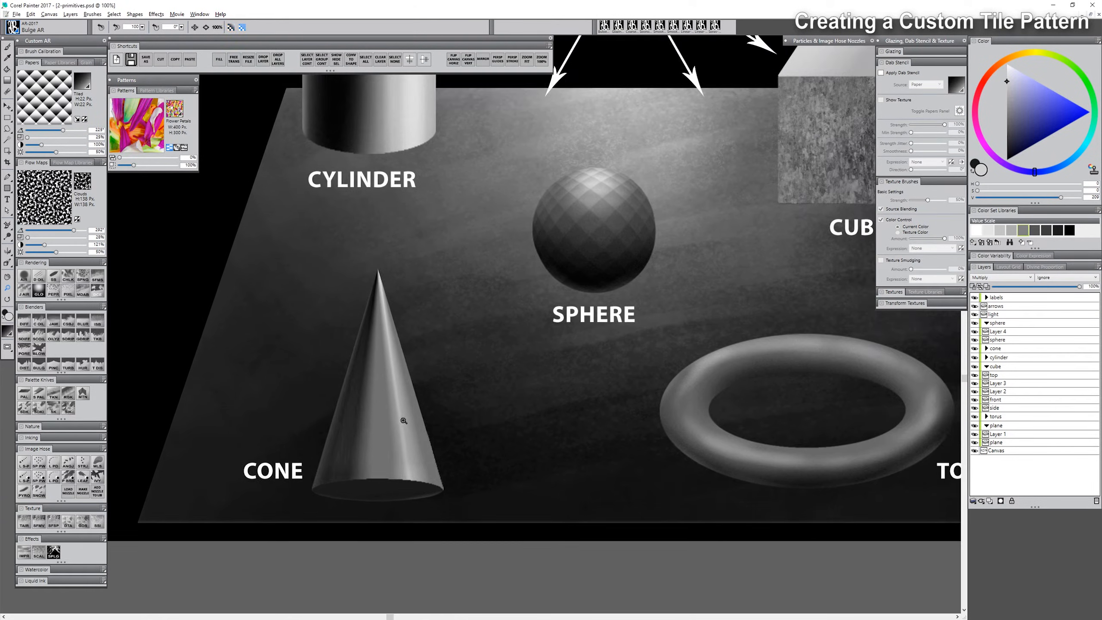
left_click(1004, 349)
right_click(999, 348)
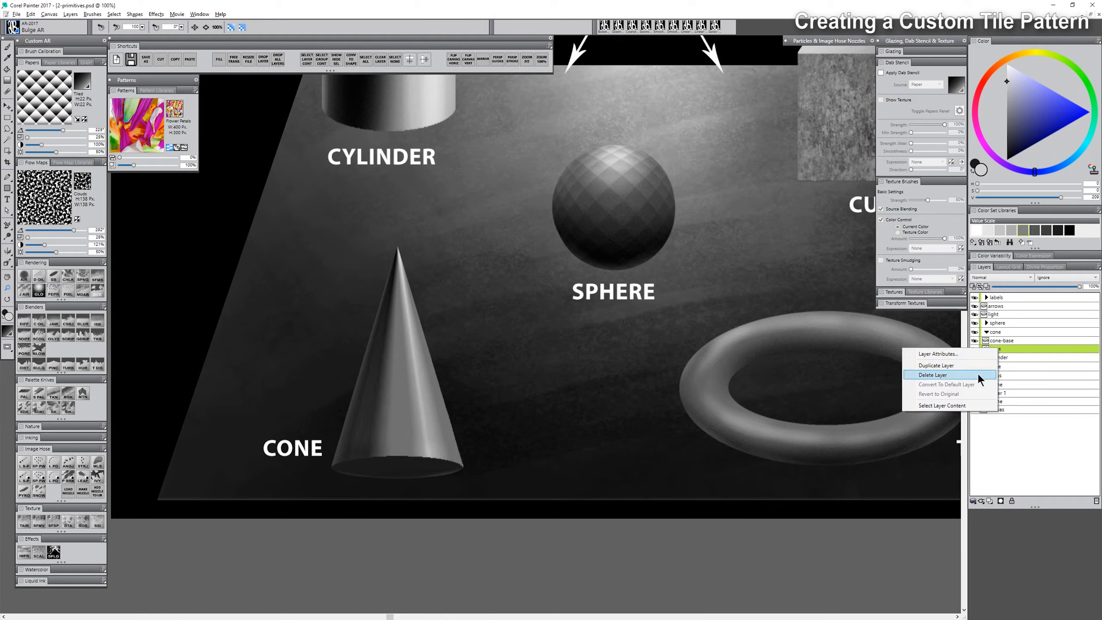
left_click(956, 407)
key("ctrl+shift+h")
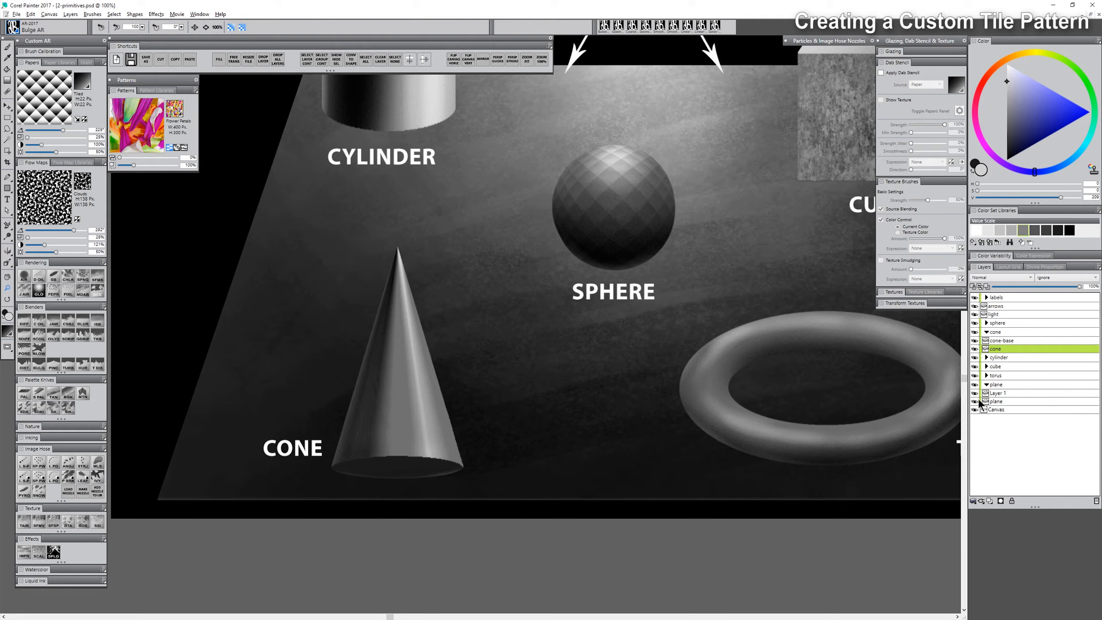
left_click(996, 277)
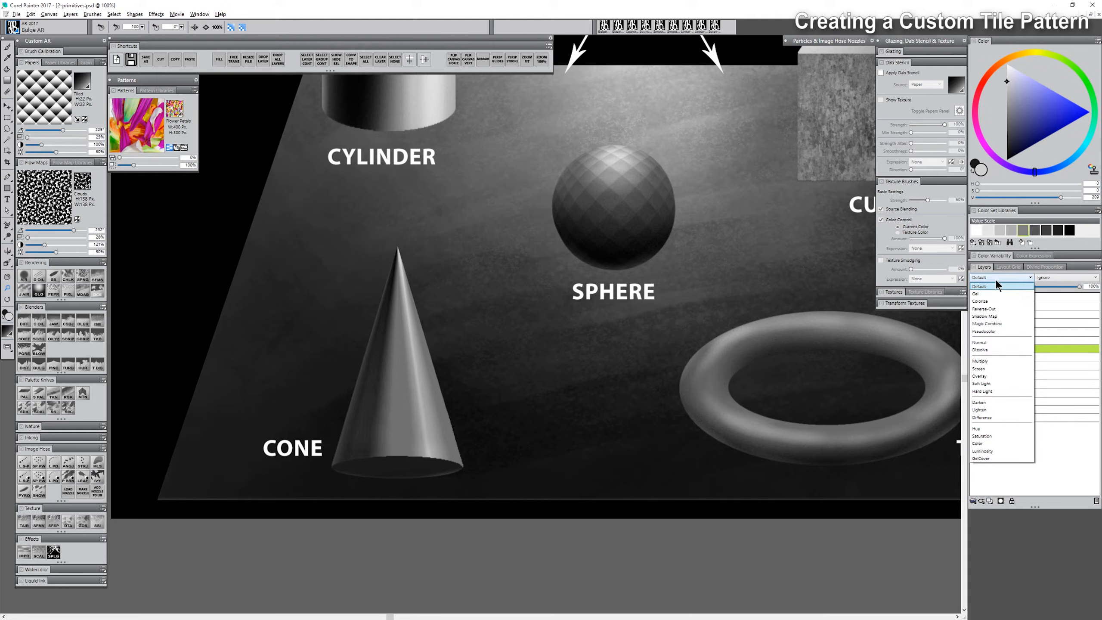
left_click(987, 369)
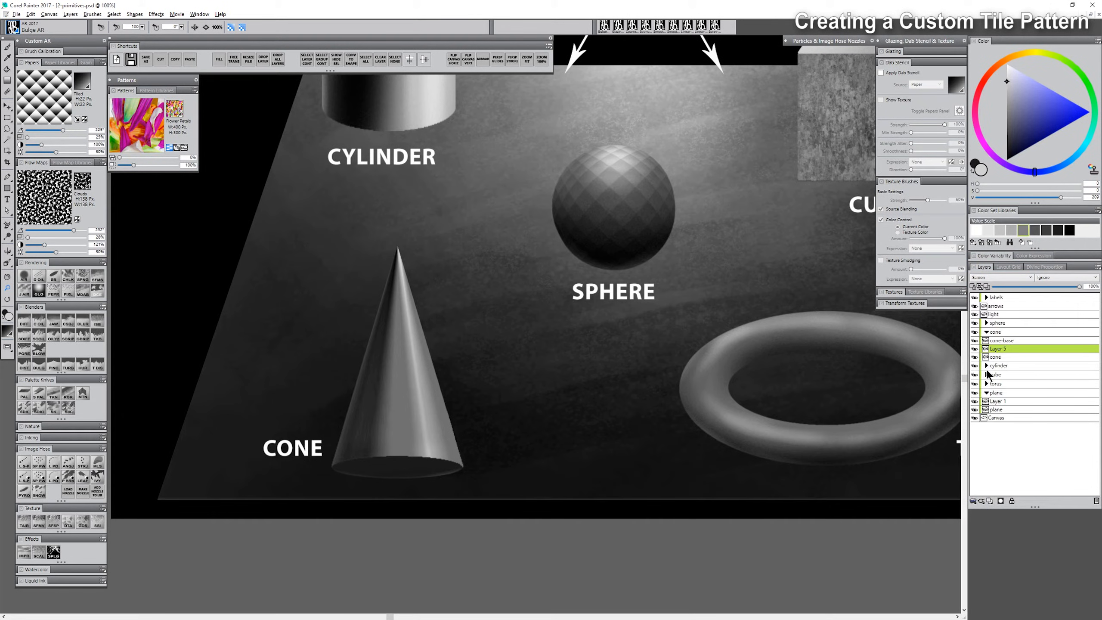
Step: Choose the Hex paper, scale it to 25%, and pick the Glazing Chalk brush
left_click(83, 81)
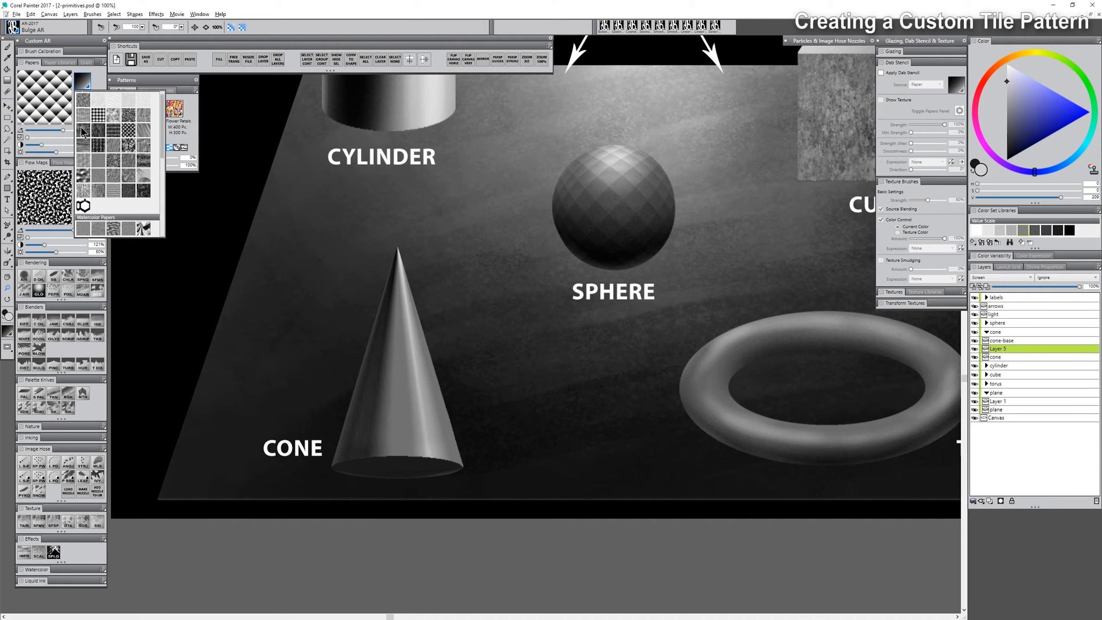
left_click(84, 206)
left_click(69, 278)
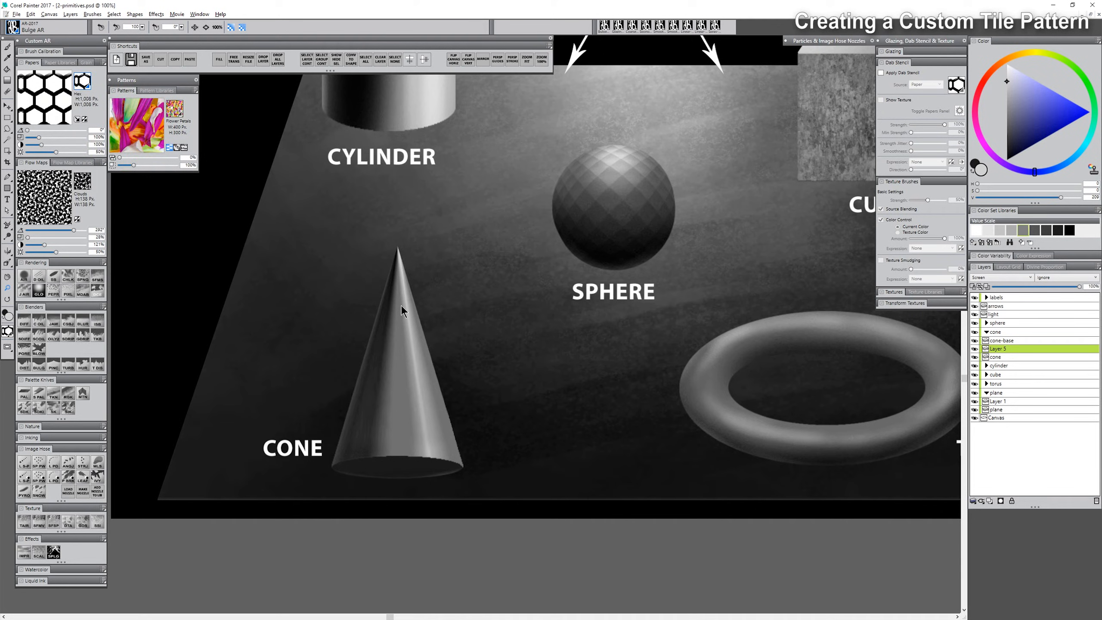
left_click_drag(39, 138, 27, 137)
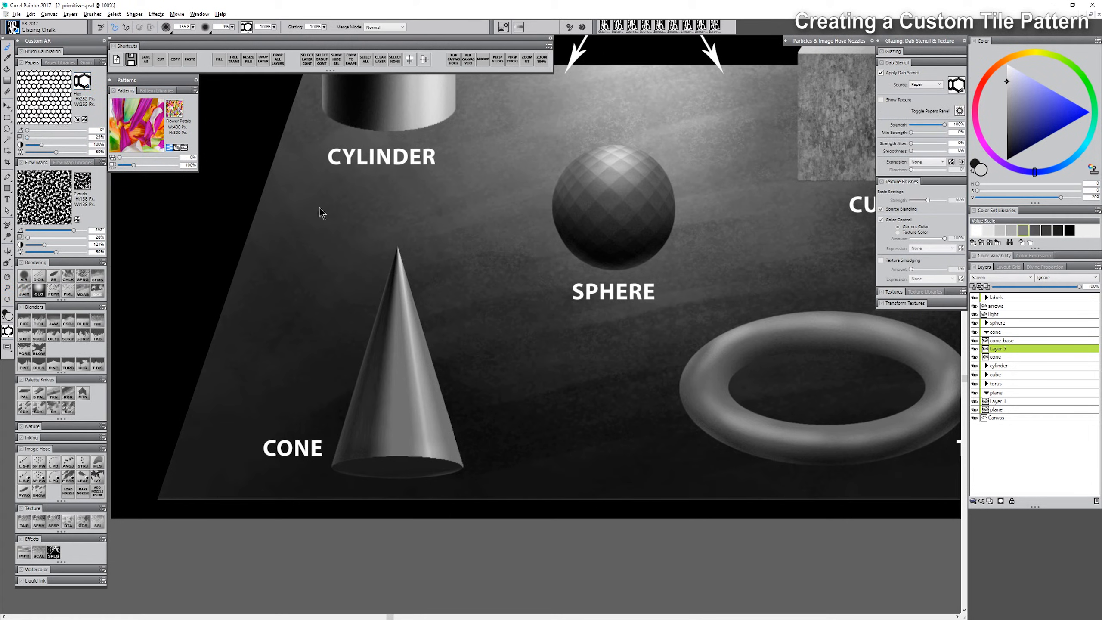
Step: Try painting the hex texture over the cone and distorting it with the Bulge blender brush
mouse_move(394, 330)
left_mouse_down()
mouse_move(392, 296)
mouse_move(435, 408)
mouse_move(371, 418)
mouse_move(389, 455)
mouse_move(432, 383)
left_mouse_up()
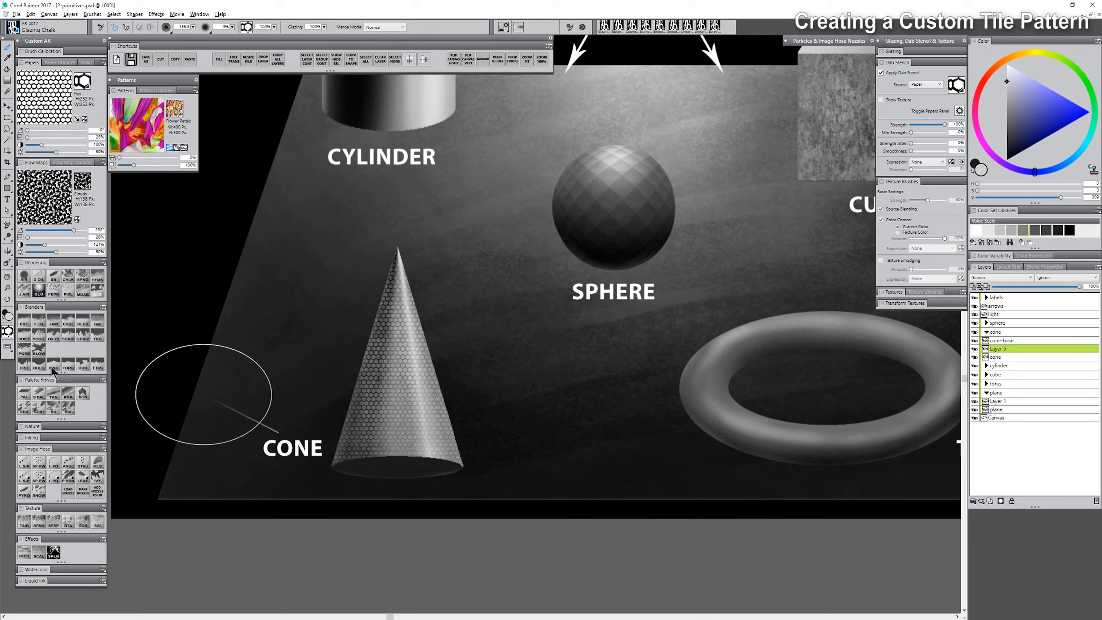
left_click(39, 365)
left_click_drag(402, 263, 418, 319)
left_click_drag(393, 241, 406, 506)
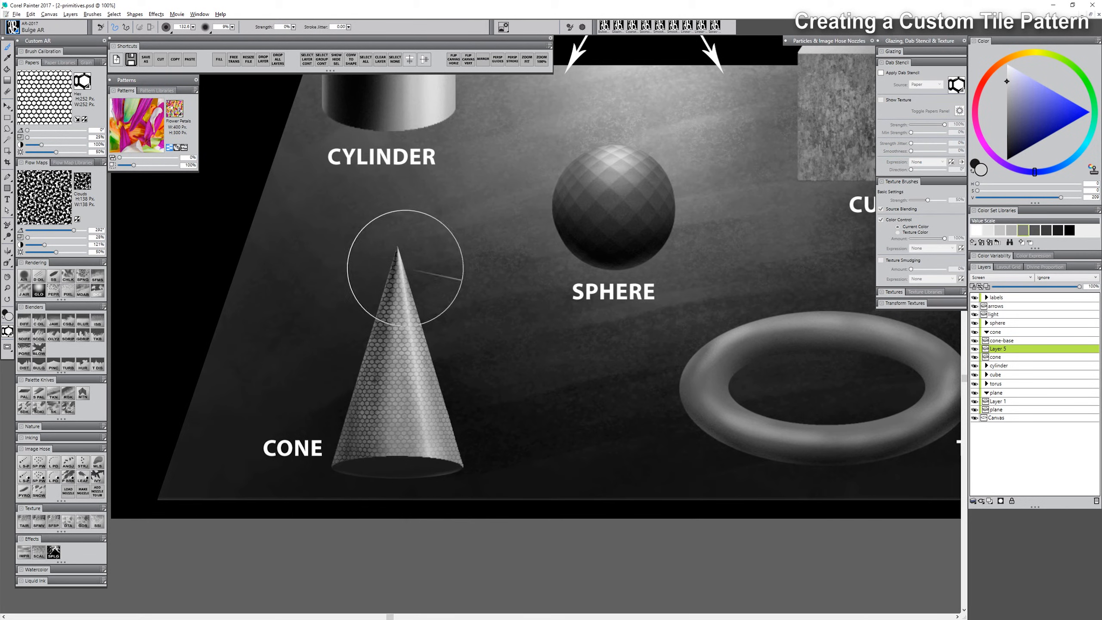
left_click_drag(402, 229, 406, 427)
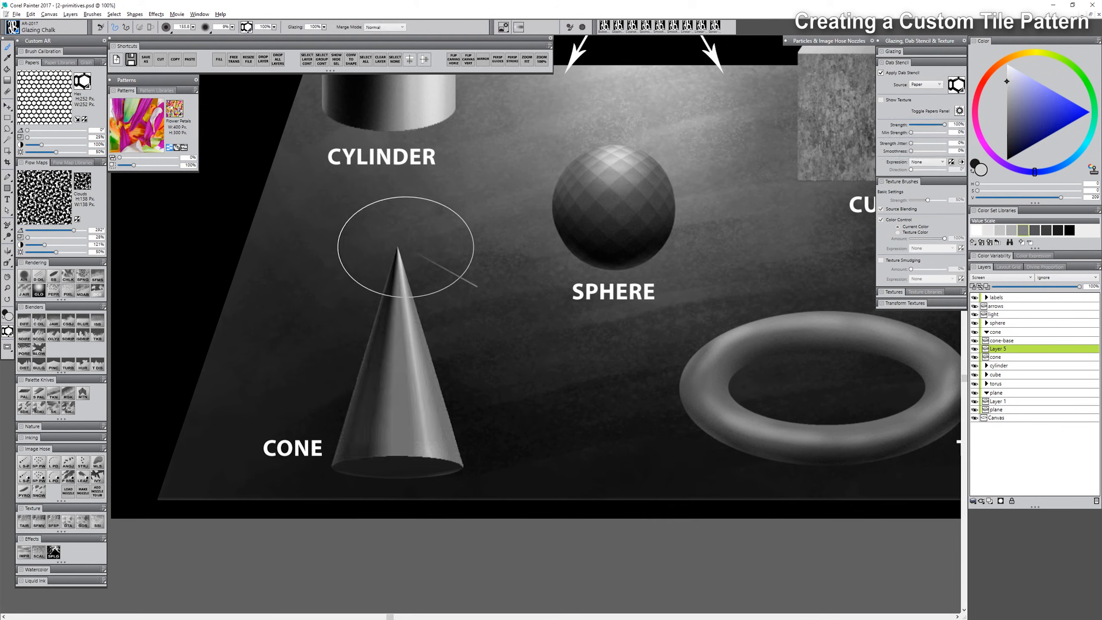
Step: Paint the hex texture over the cone and apply a perspective transform that flares its base well beyond the cone on both sides
mouse_move(389, 341)
left_mouse_down()
mouse_move(429, 372)
mouse_move(347, 475)
mouse_move(445, 469)
mouse_move(449, 421)
mouse_move(377, 274)
mouse_move(436, 382)
left_mouse_up()
left_click(30, 14)
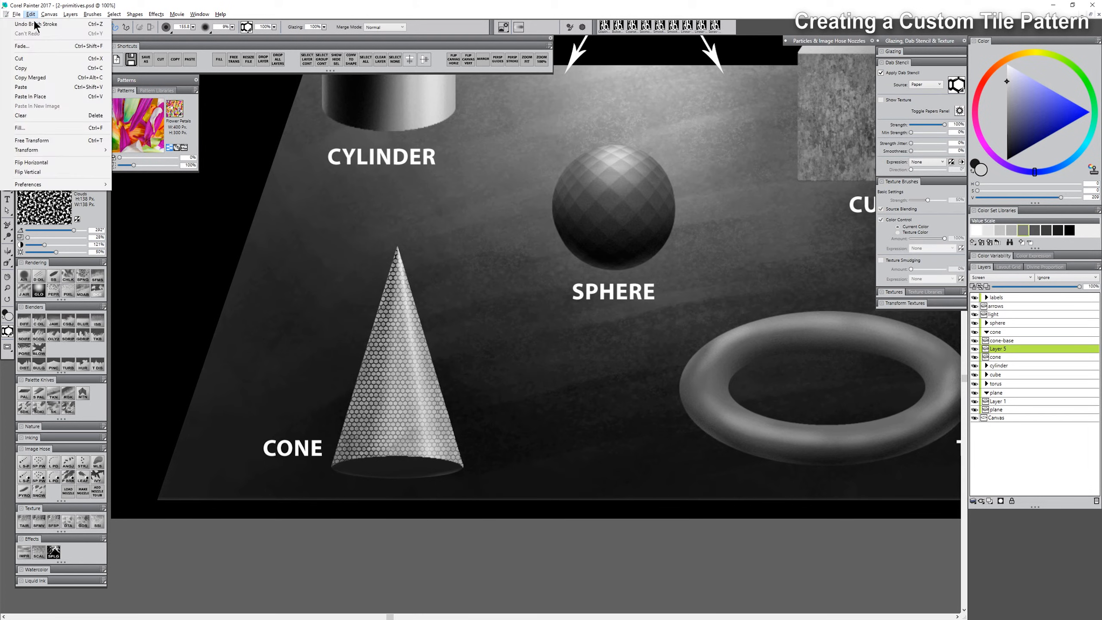
left_click(78, 140)
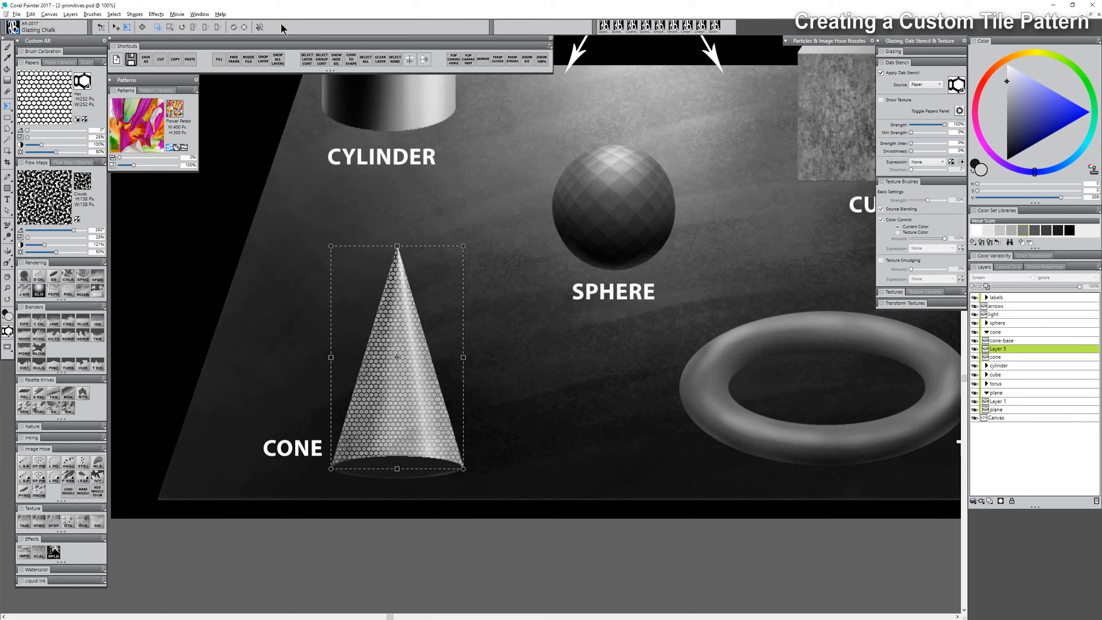
left_click(217, 26)
left_click_drag(331, 470, 223, 483)
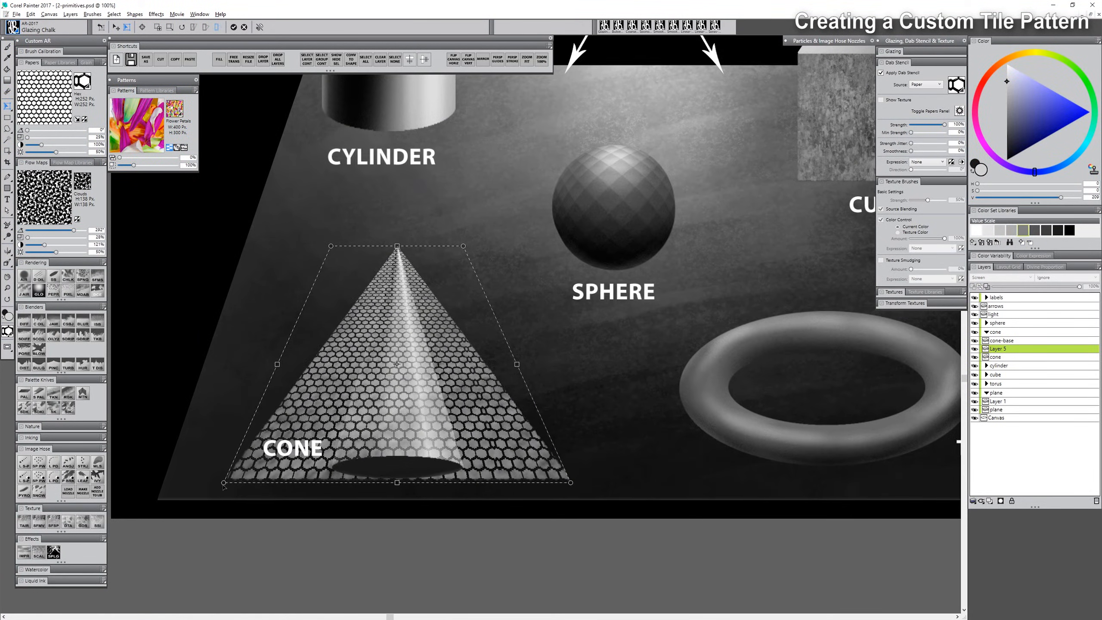
left_click(233, 27)
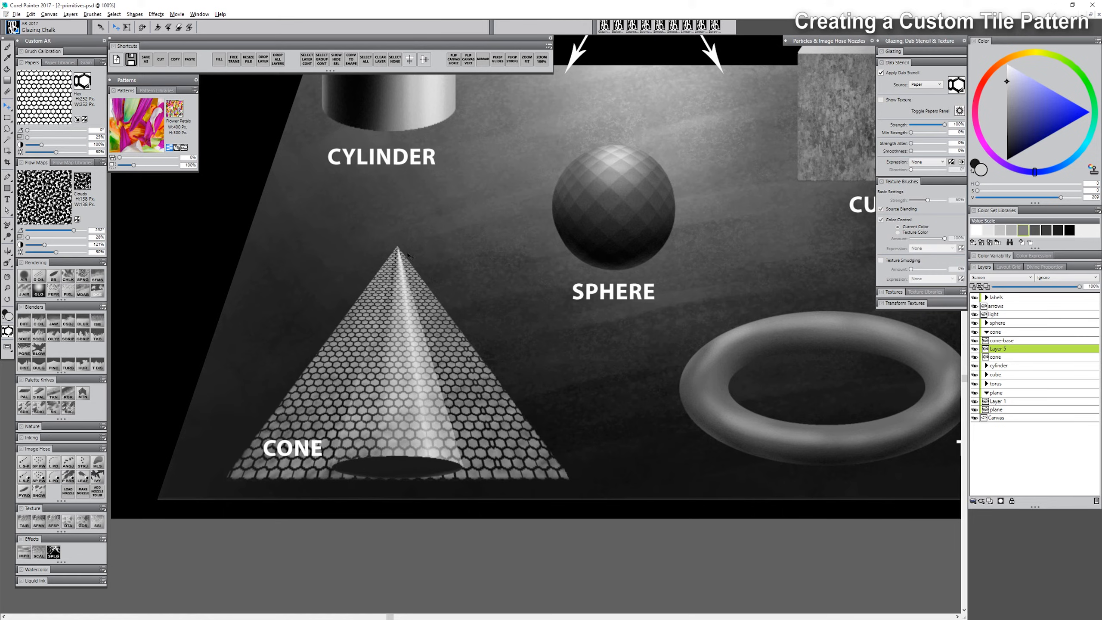
Step: Trim the hex texture to the cone by deleting everything on its layer outside the cone layer's content, and deselect
right_click(995, 357)
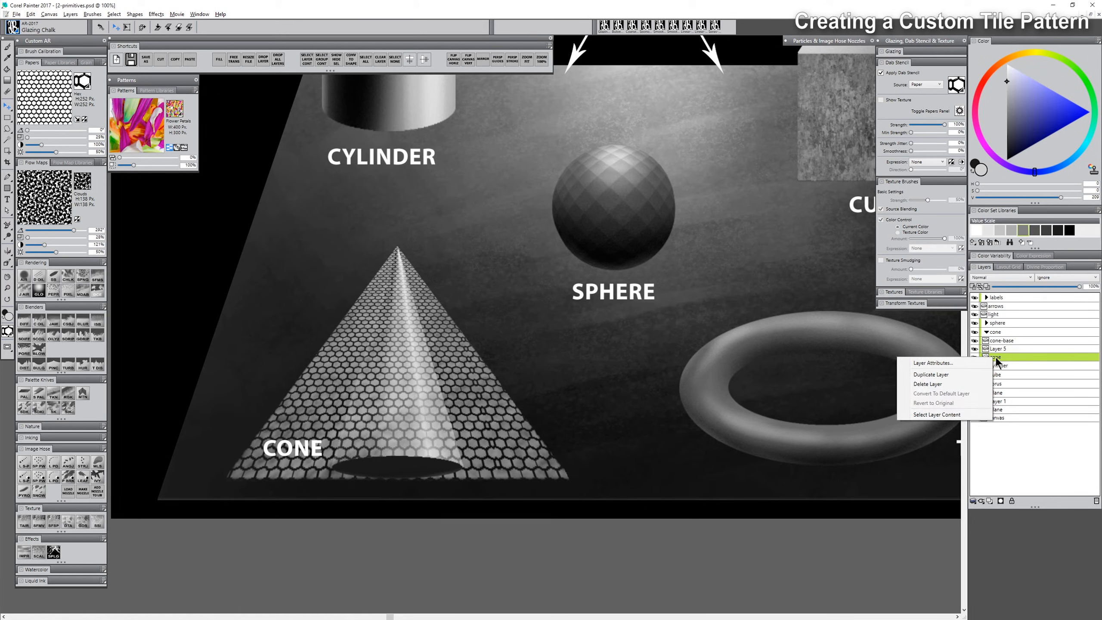
left_click(937, 414)
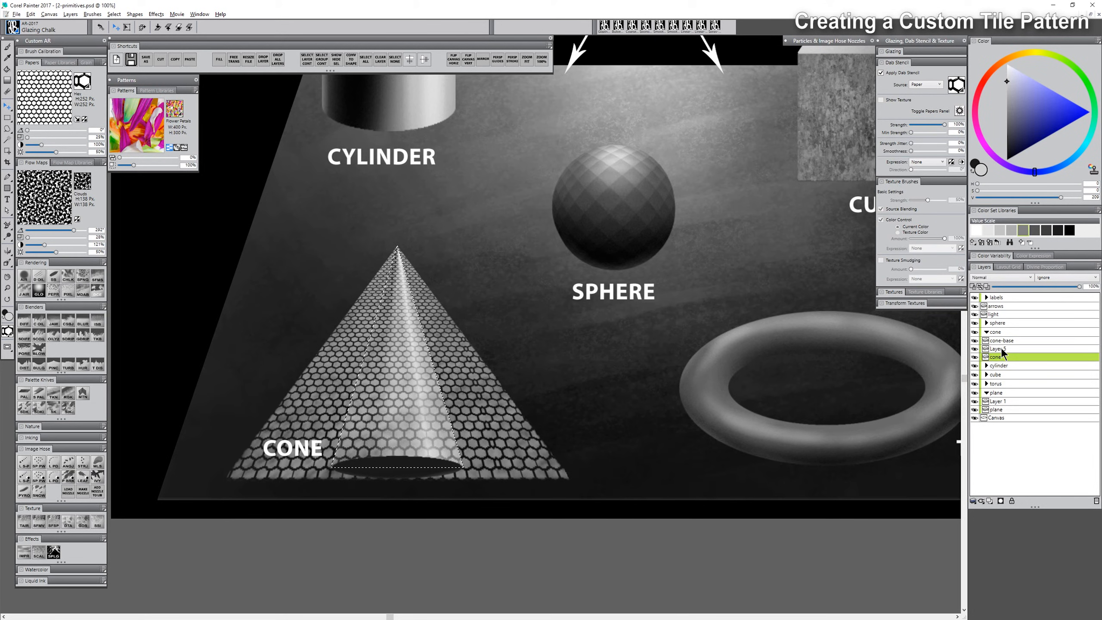
left_click(1002, 349)
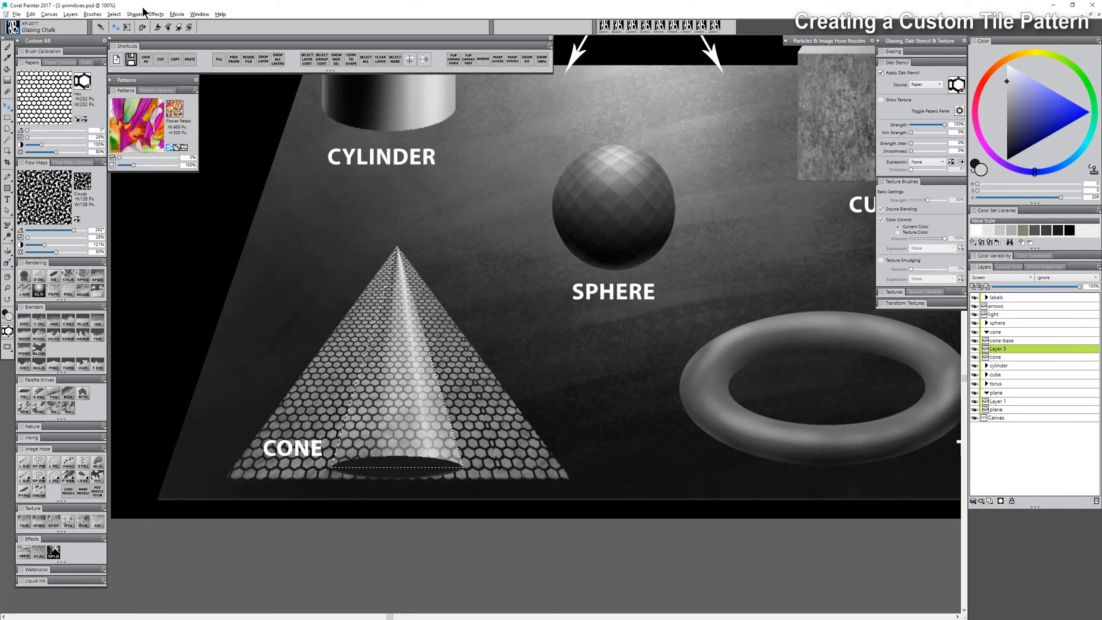
left_click(109, 13)
left_click(112, 47)
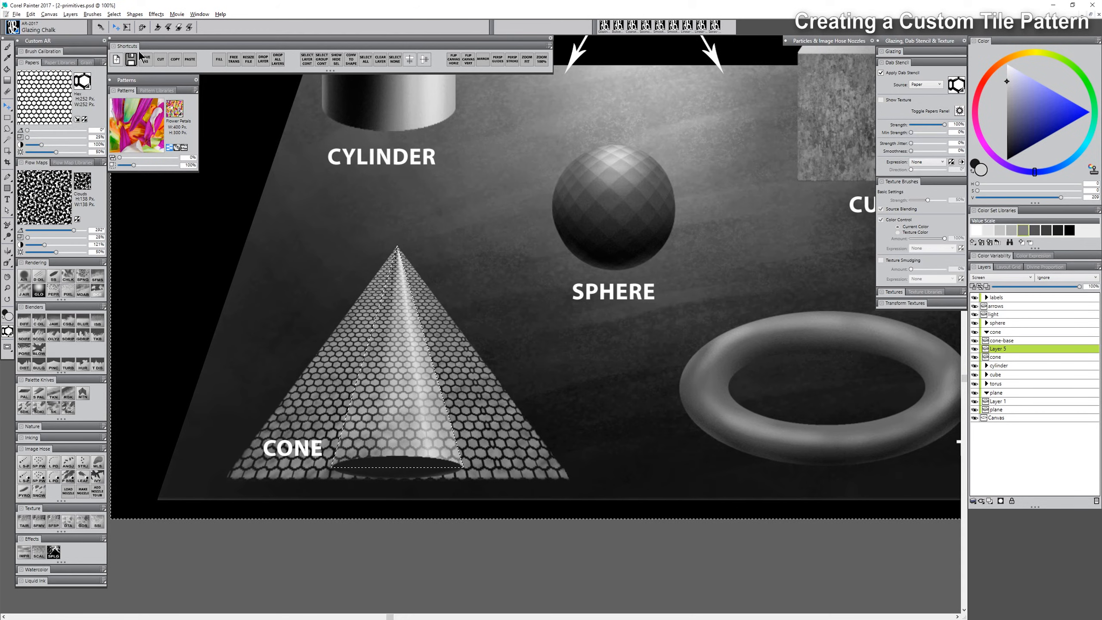
key("Delete")
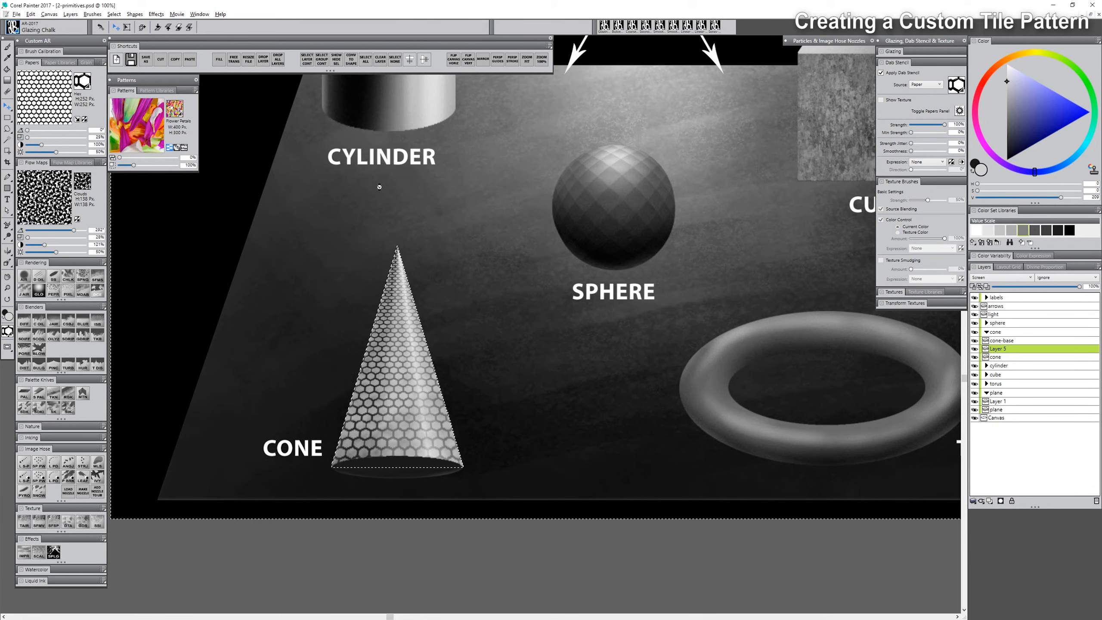
key("ctrl+d")
Step: Try the Multiply composite method on the hex texture layer, return to Screen, and lower the layer opacity to about 48%
left_click(997, 277)
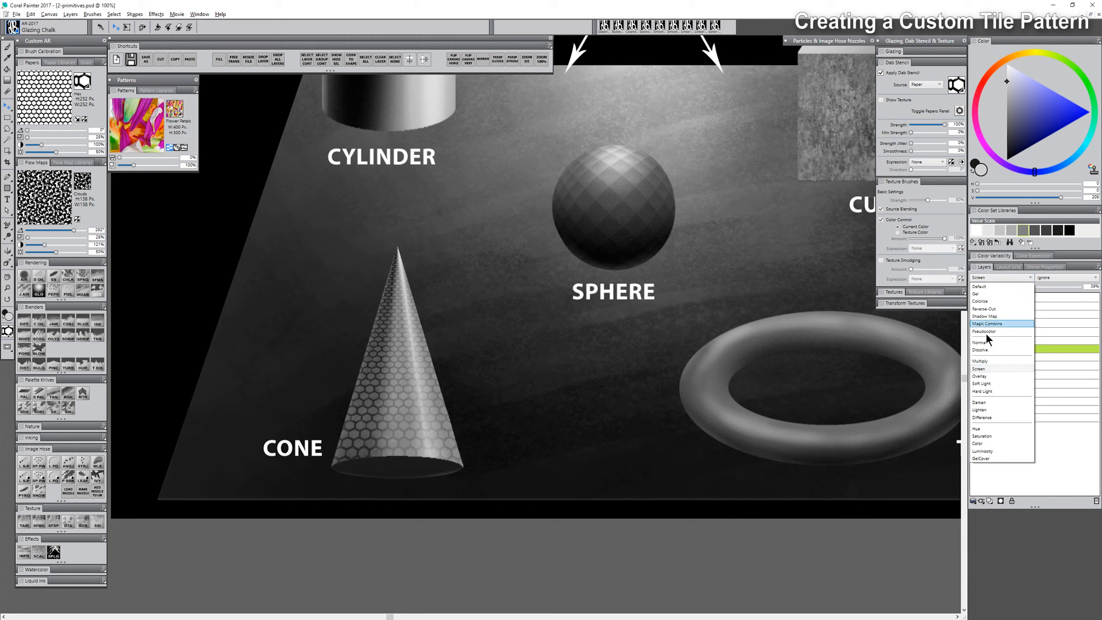
left_click(986, 361)
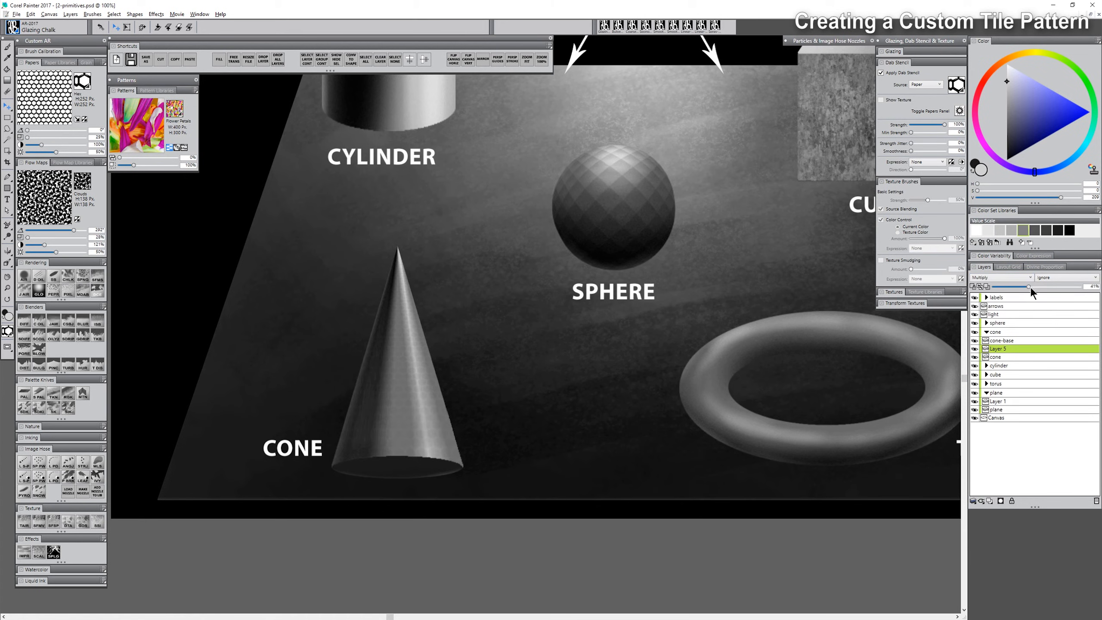
left_click_drag(1028, 287, 1074, 293)
left_click_drag(1072, 287, 1046, 287)
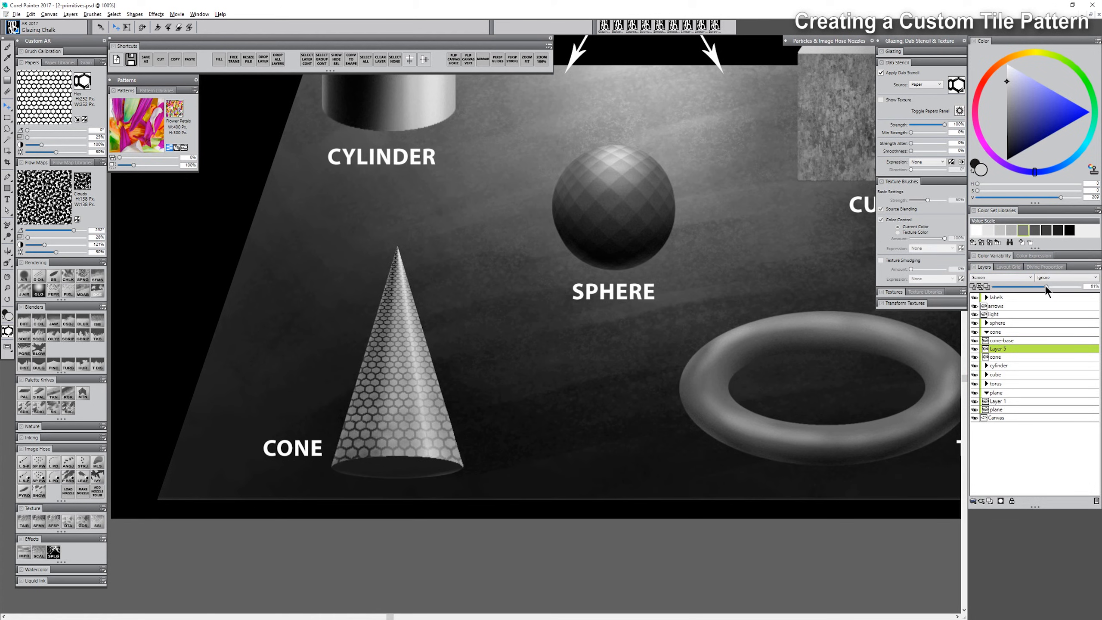
Step: Select the cone layer's content, hide the marquee, and make the hex texture layer active again
right_click(996, 357)
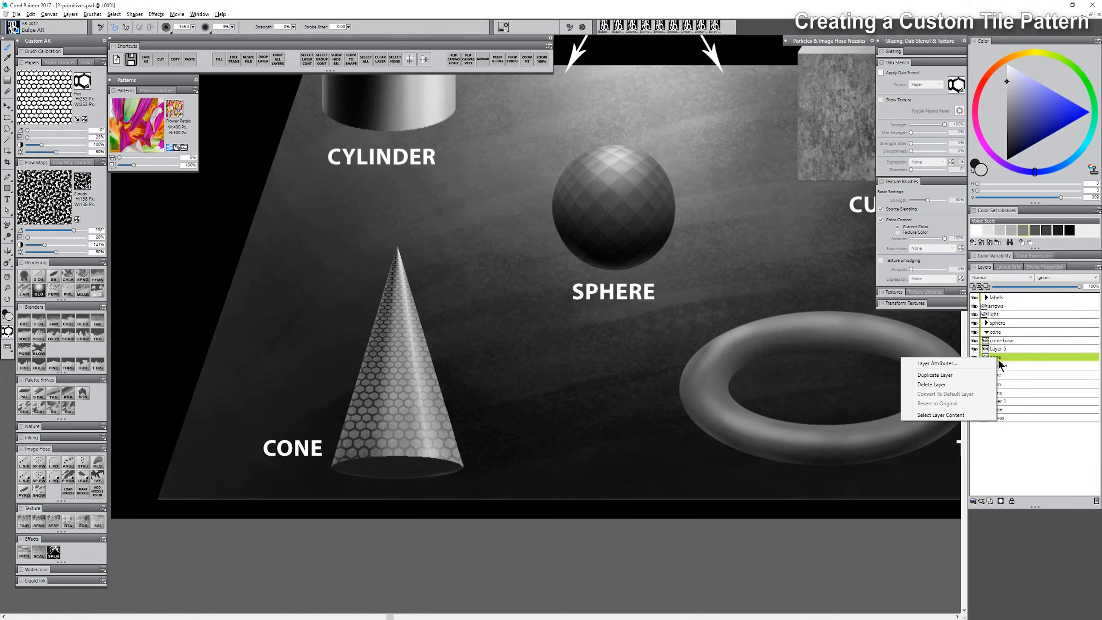
left_click(954, 413)
key("ctrl+d")
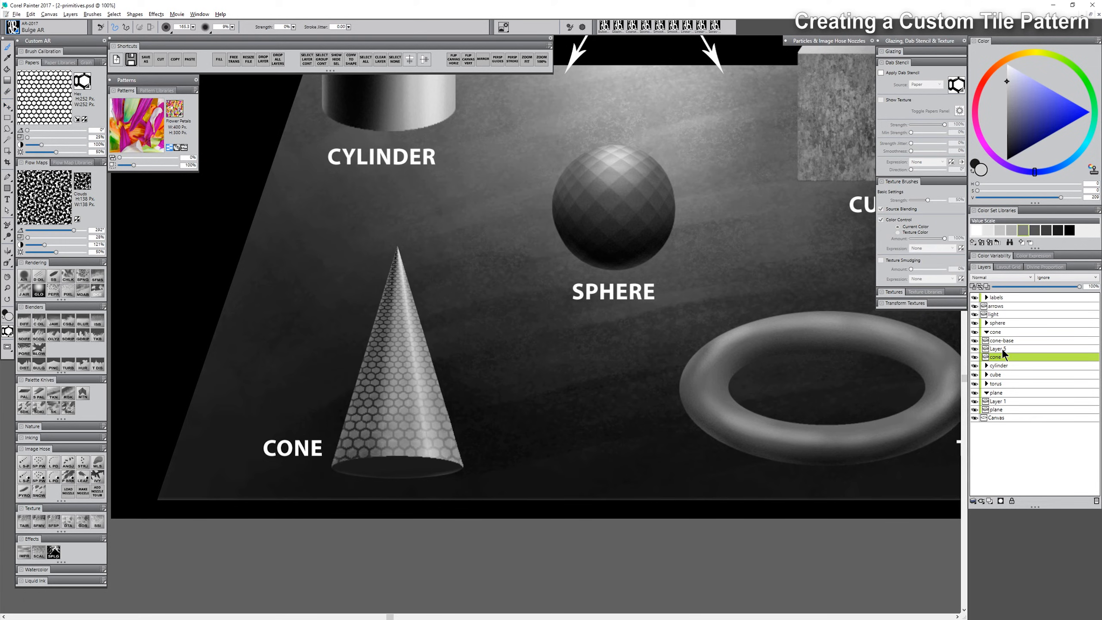
left_click(998, 348)
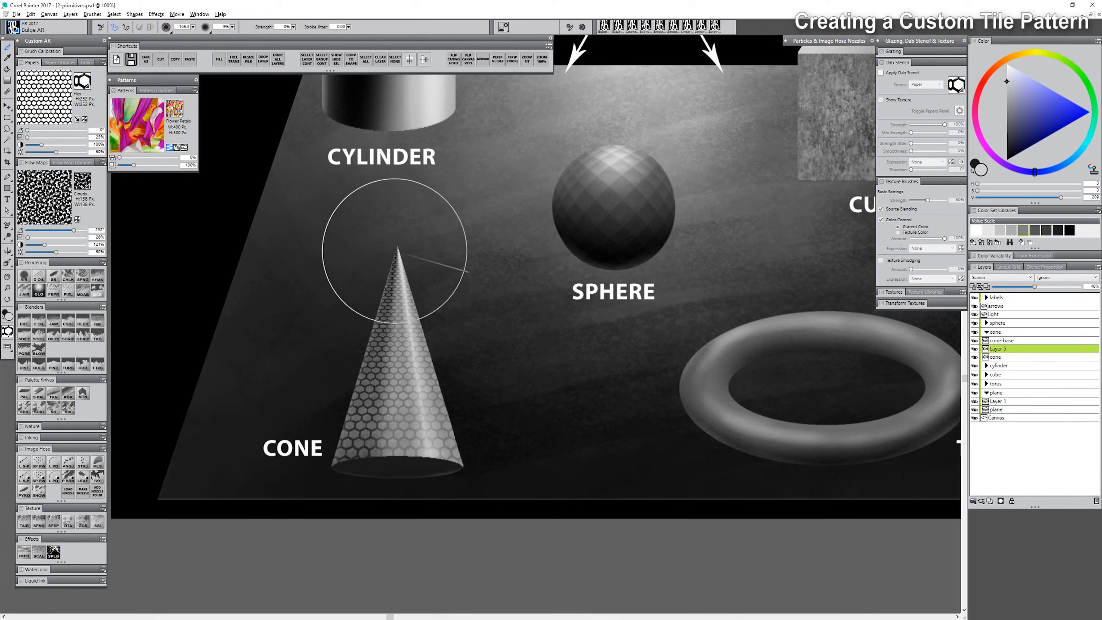
Step: Adjust the Bulge brush size and stroke down the middle of the cone to bulge the hex pattern around its form
key("bracketleft")
key("bracketleft")
left_click_drag(385, 424, 402, 427)
key("bracketleft")
key("bracketleft")
key("bracketleft")
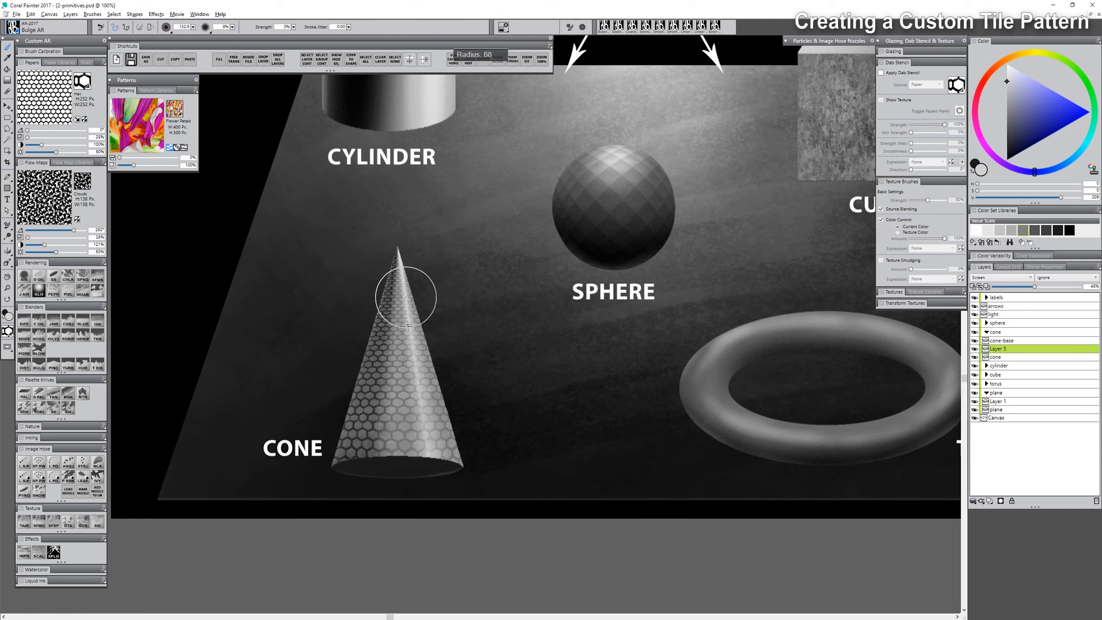
key("bracketleft")
key("bracketleft")
key("bracketleft")
key("bracketleft")
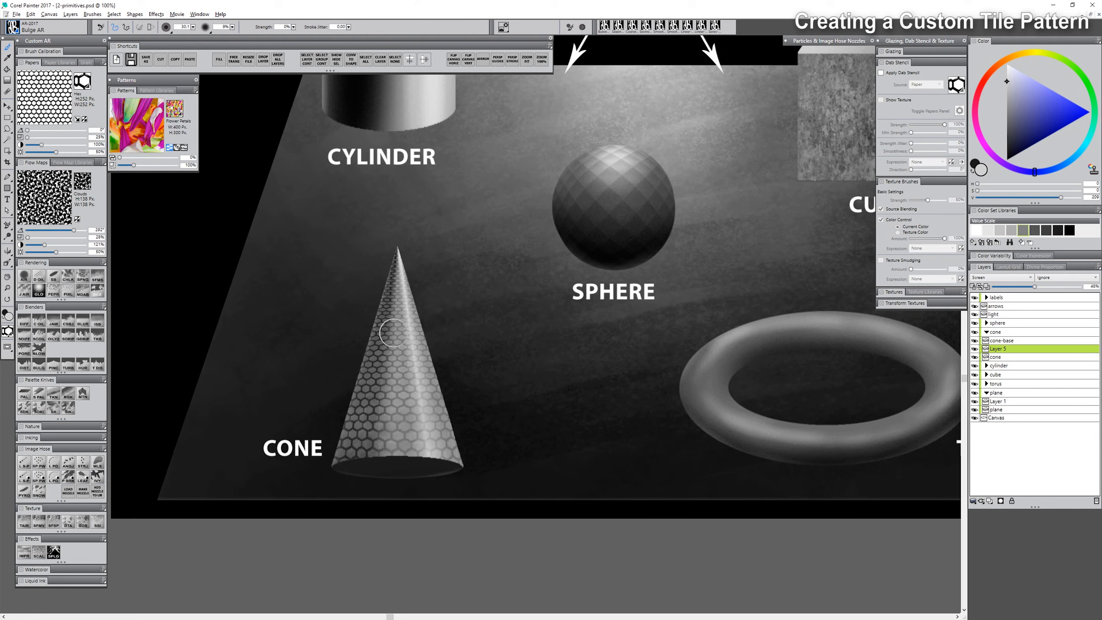
mouse_move(414, 276)
left_mouse_down()
mouse_move(399, 308)
mouse_move(393, 444)
left_mouse_up()
left_click_drag(410, 347, 413, 389)
left_click_drag(397, 346, 403, 460)
left_click_drag(372, 406, 369, 441)
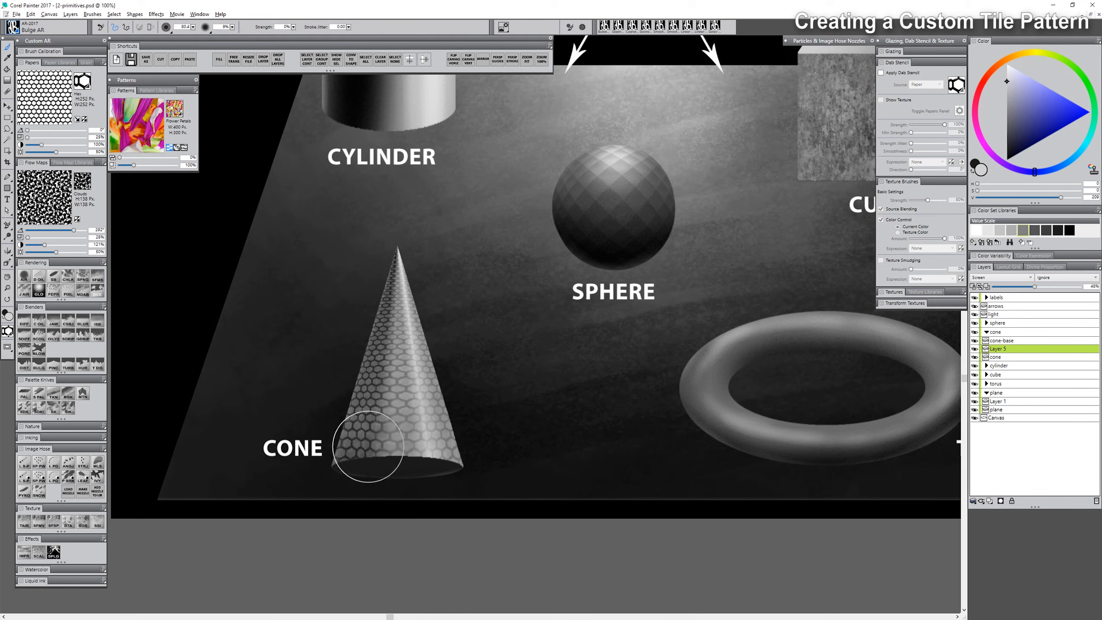
left_click_drag(417, 390, 427, 430)
left_click_drag(412, 350, 410, 427)
left_click_drag(390, 332, 393, 427)
left_click_drag(374, 369, 369, 430)
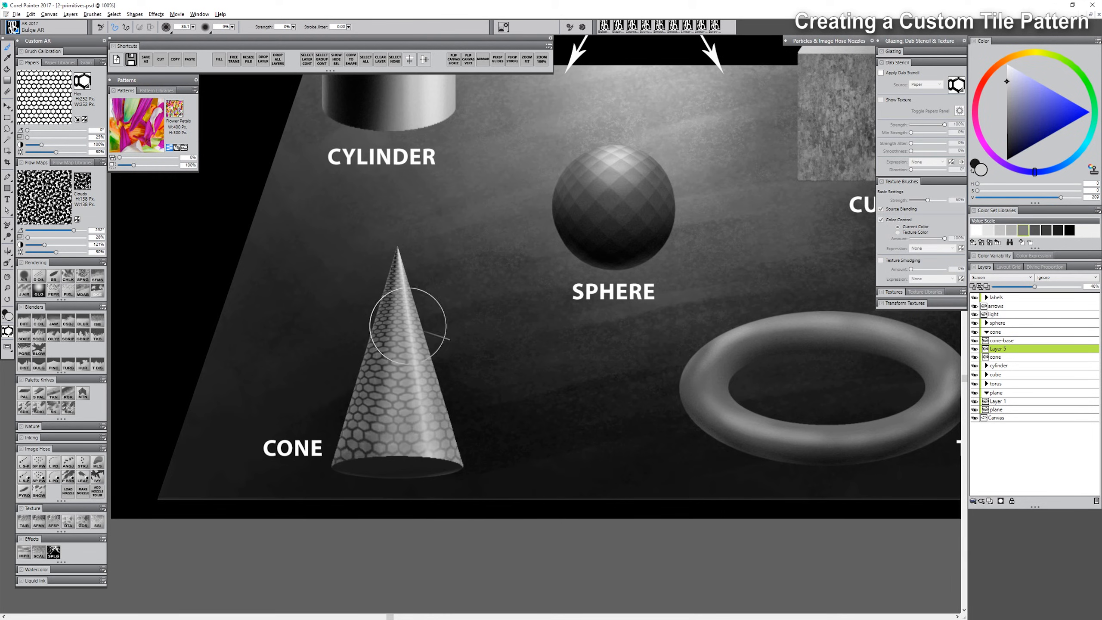
Step: Finish bulging the hex pattern with Bulge strokes on the cone's right side and near its tip
left_click_drag(412, 325, 428, 428)
left_click_drag(406, 279, 406, 291)
left_click(442, 363, "ctrl+alt")
left_click(442, 379, "ctrl+alt")
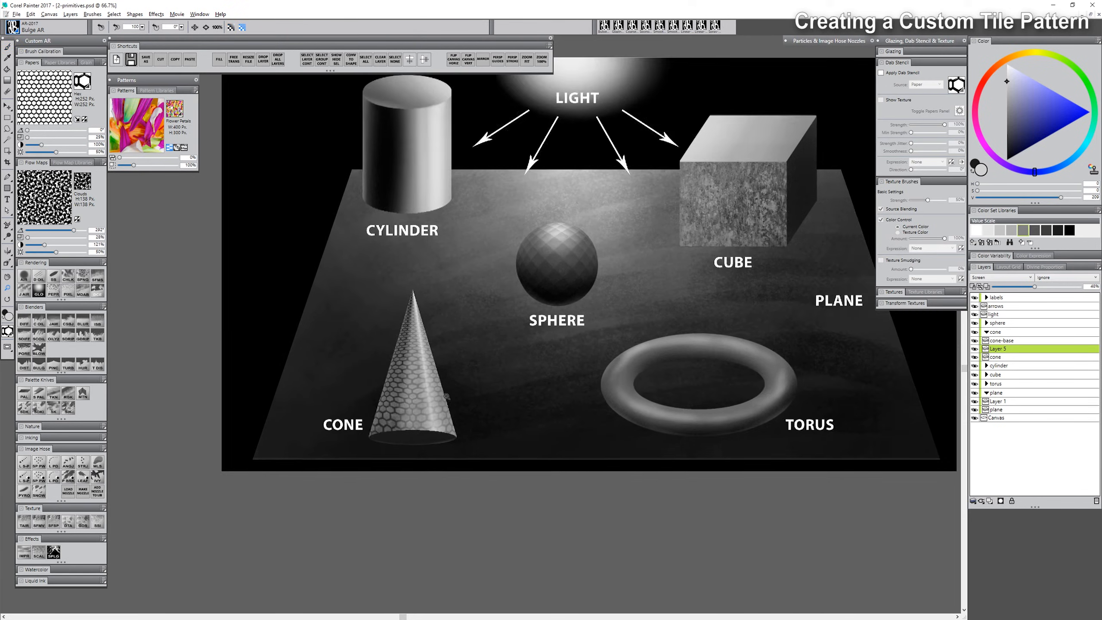
left_click(451, 406, "ctrl+alt")
left_click_drag(488, 430, 460, 457)
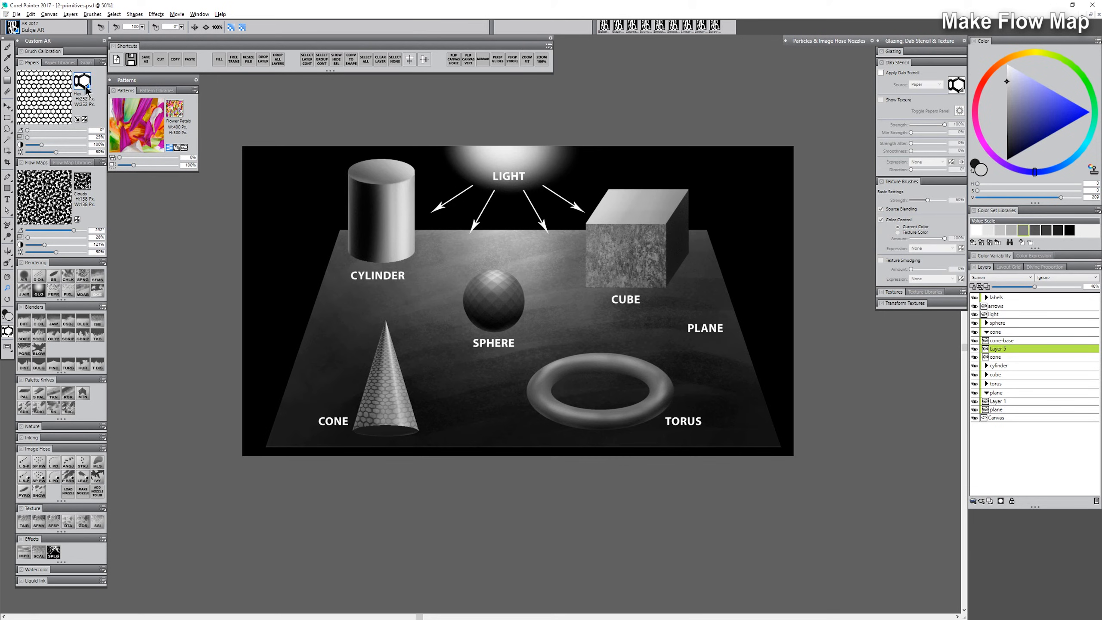
Step: Make a 1024-size fractal pattern with power about -269%, feature size 11%, softness 72%, angle 220° and thinness 33%
left_click(103, 162)
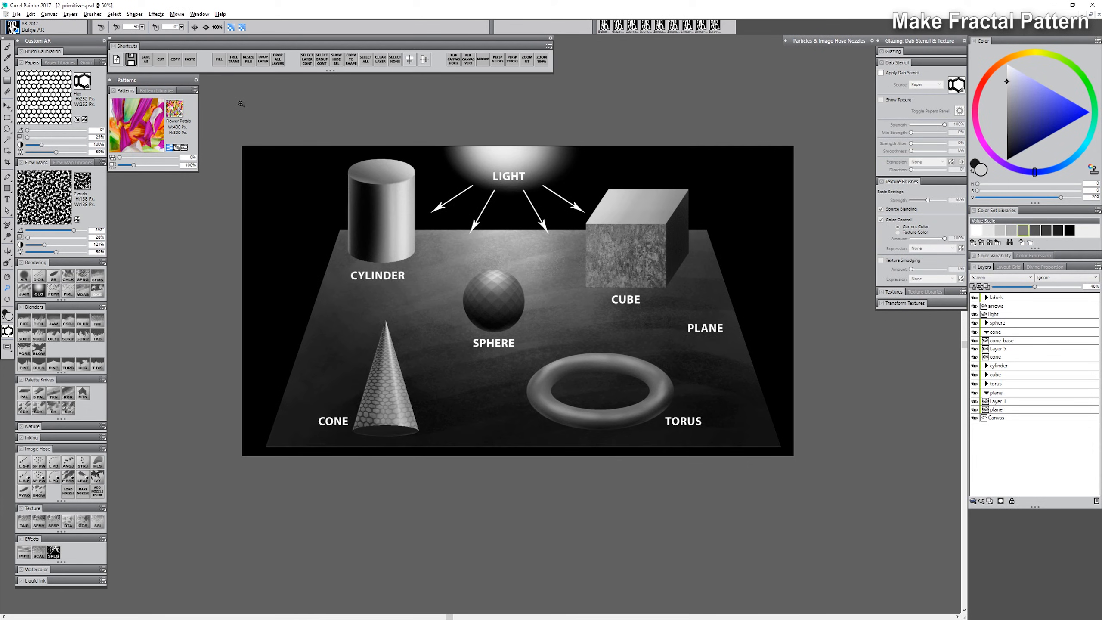
left_click(194, 91)
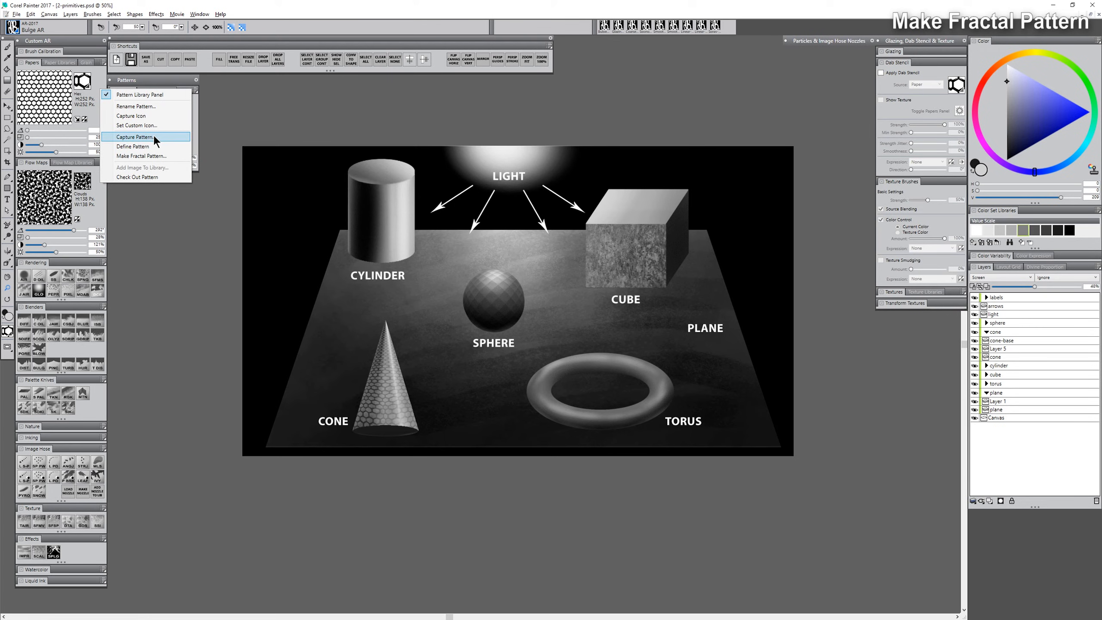
left_click(152, 157)
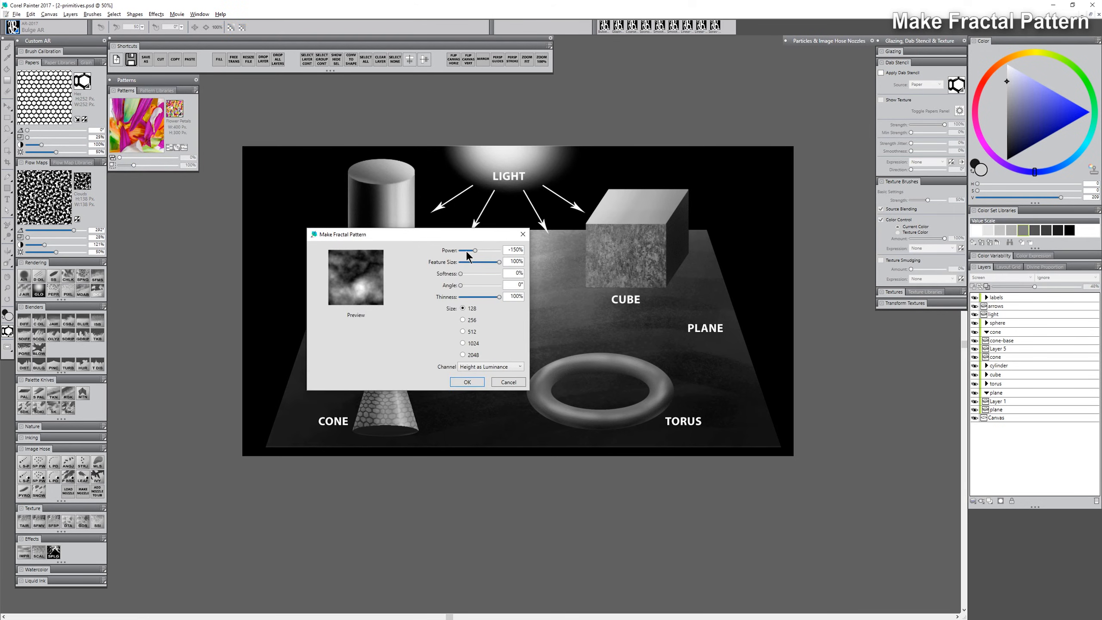
left_click_drag(466, 250, 483, 286)
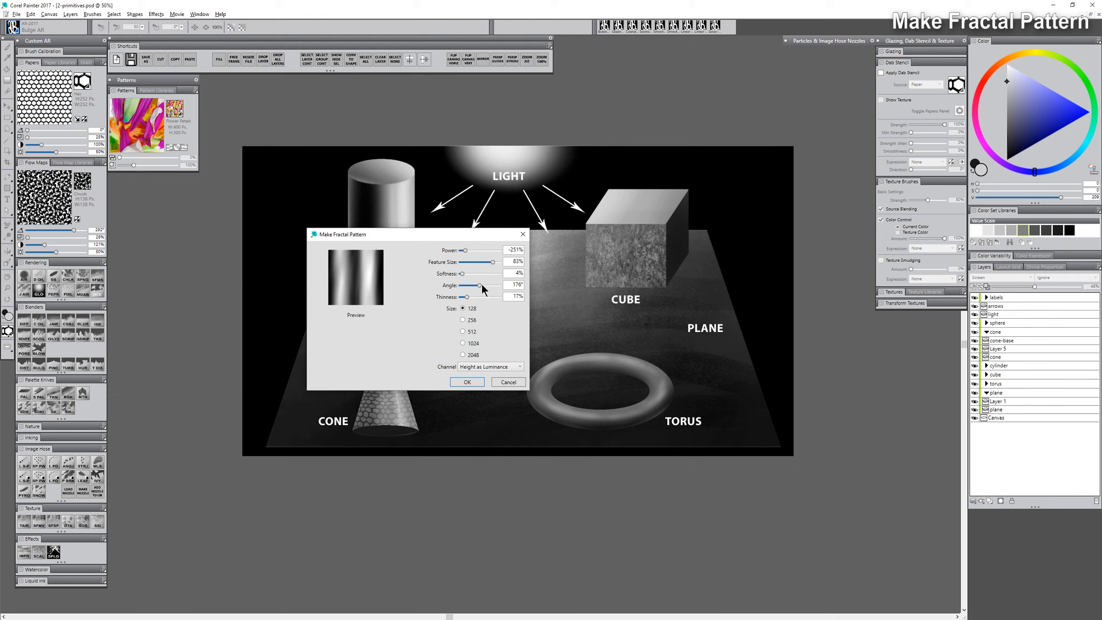
left_click(467, 262)
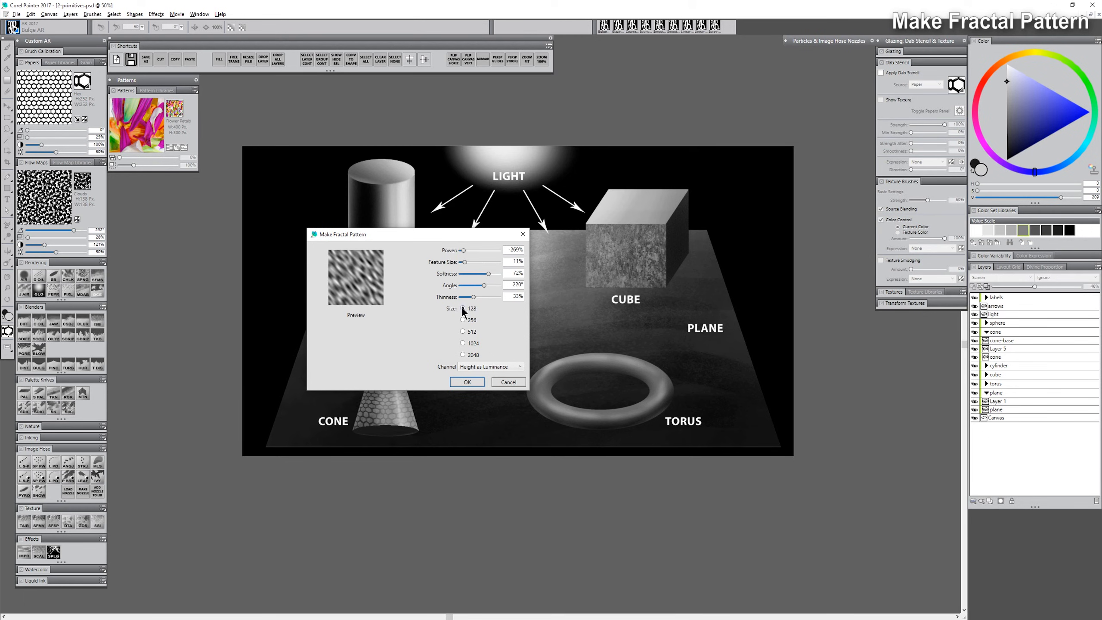
left_click(463, 343)
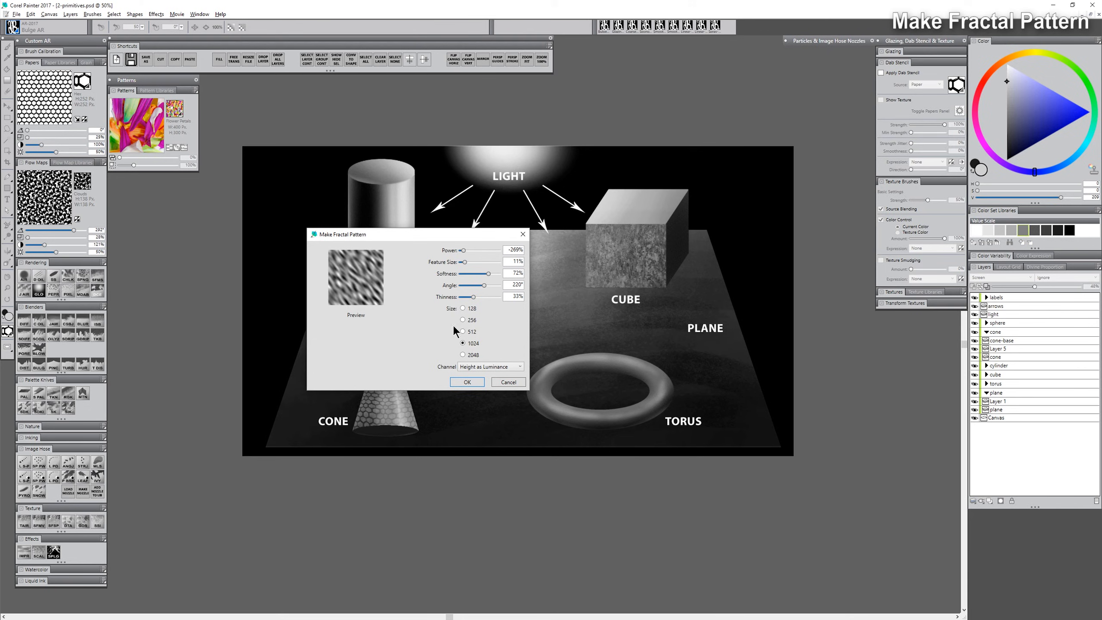
left_click(466, 381)
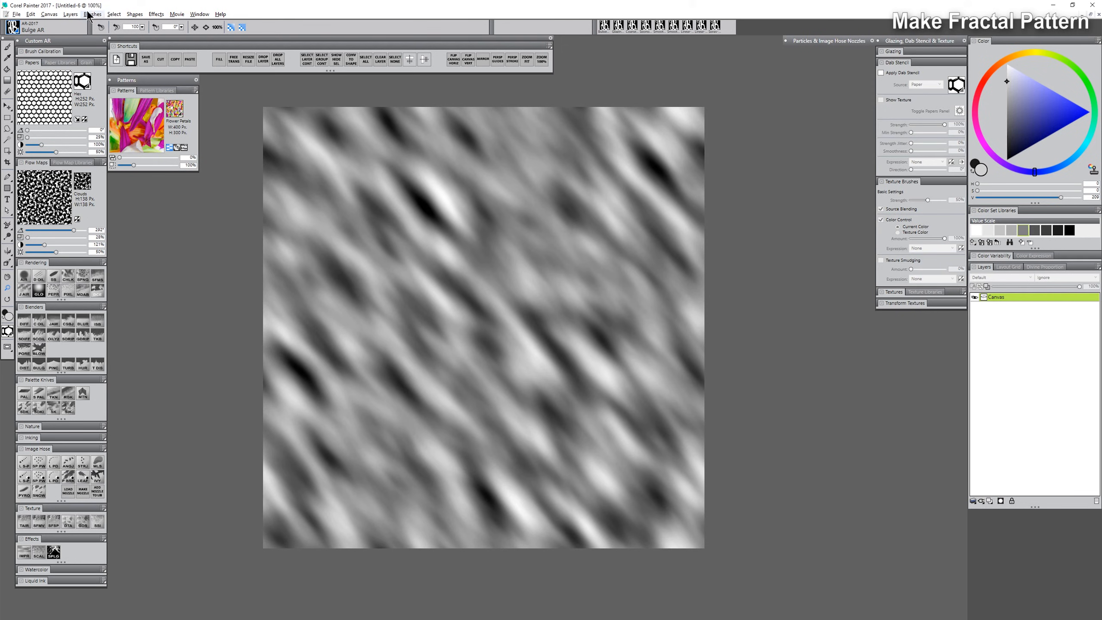
Step: Capture the entire fractal image as a flow map named Diagonal with crossfade 16, and choose it as the current flow map
left_click(114, 15)
left_click(114, 24)
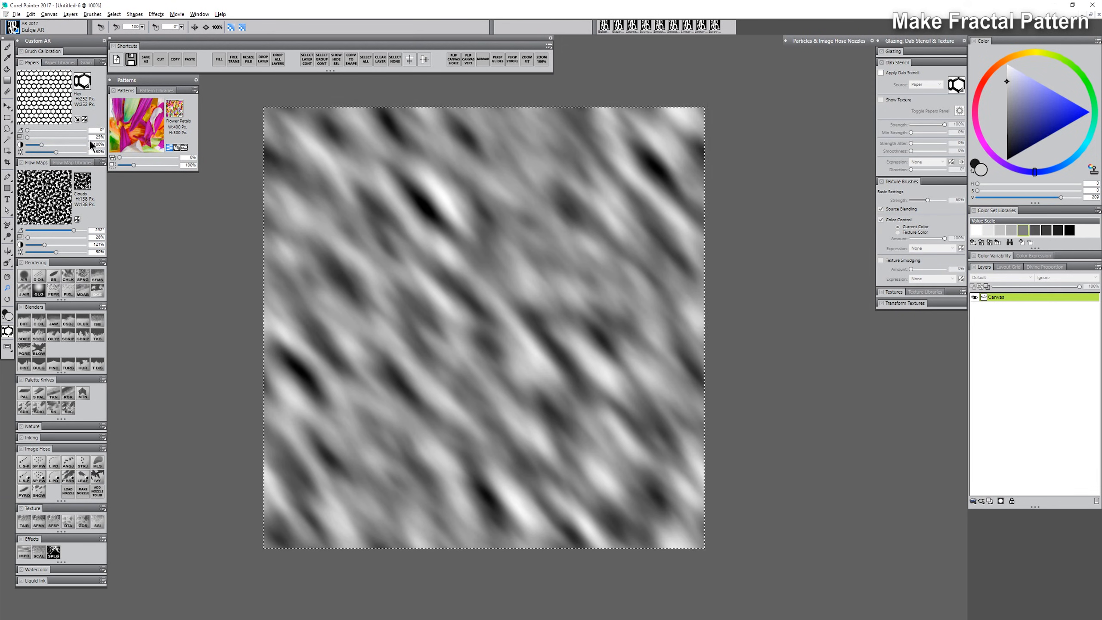
left_click(103, 162)
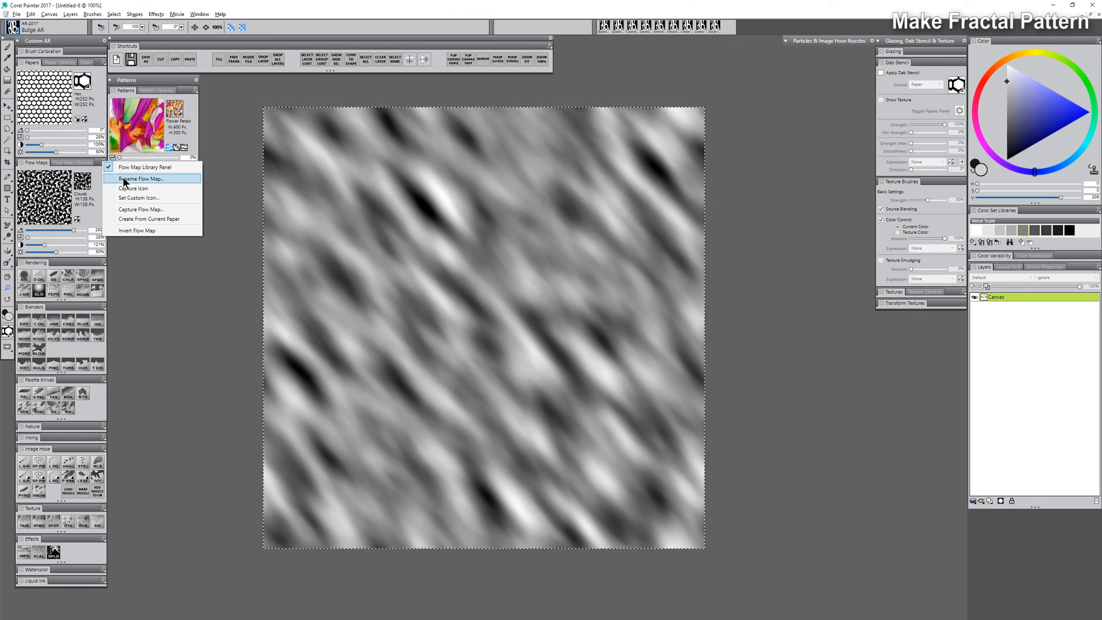
left_click(141, 209)
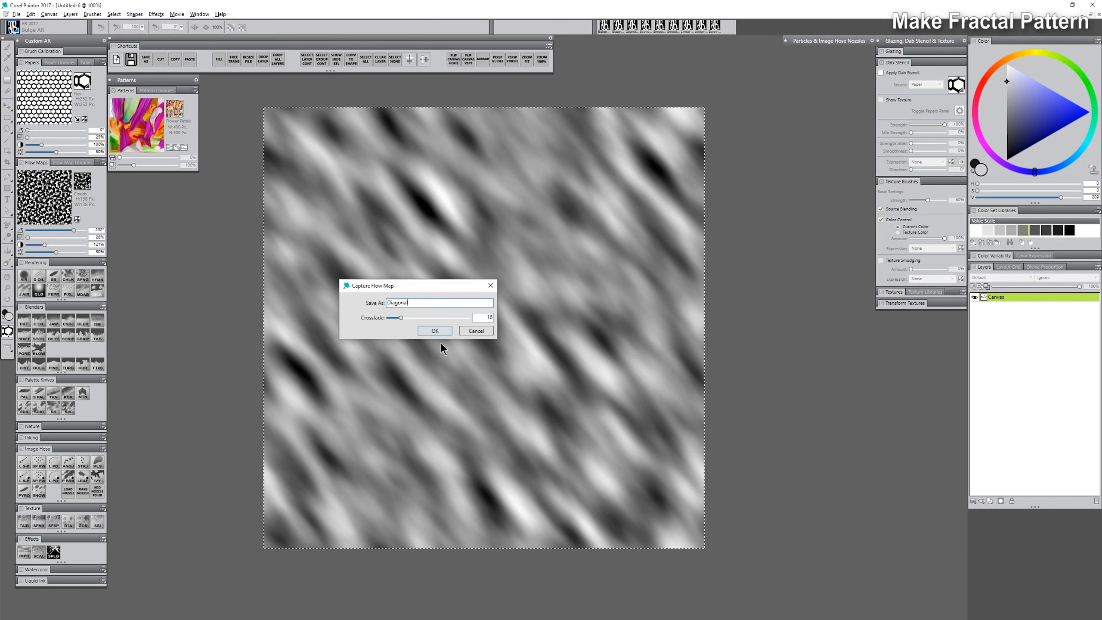
left_click(435, 330)
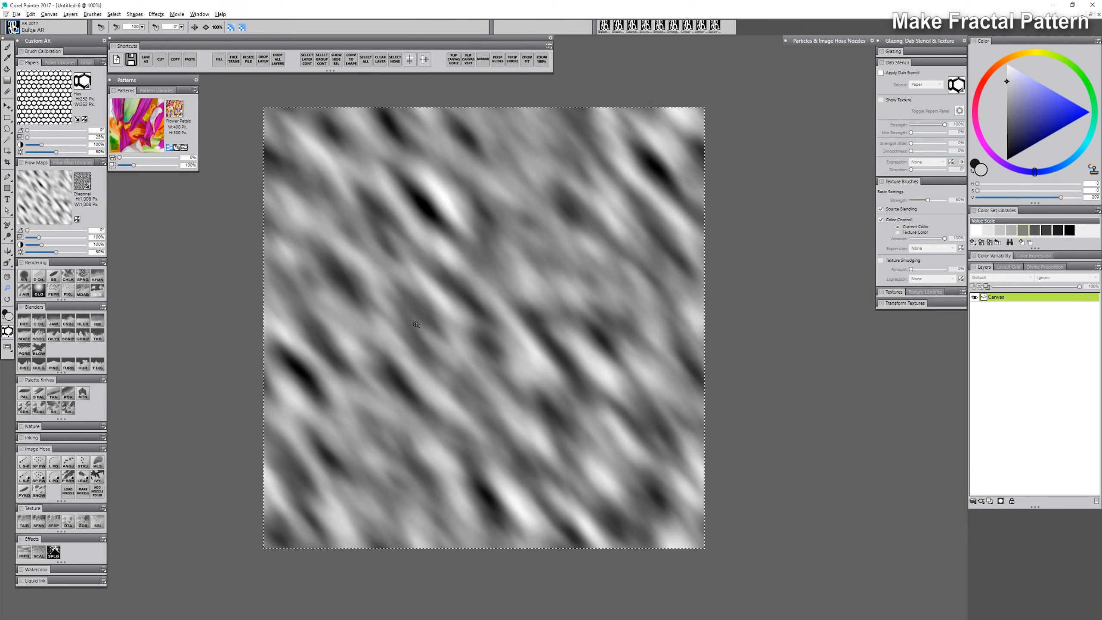
left_click(84, 186)
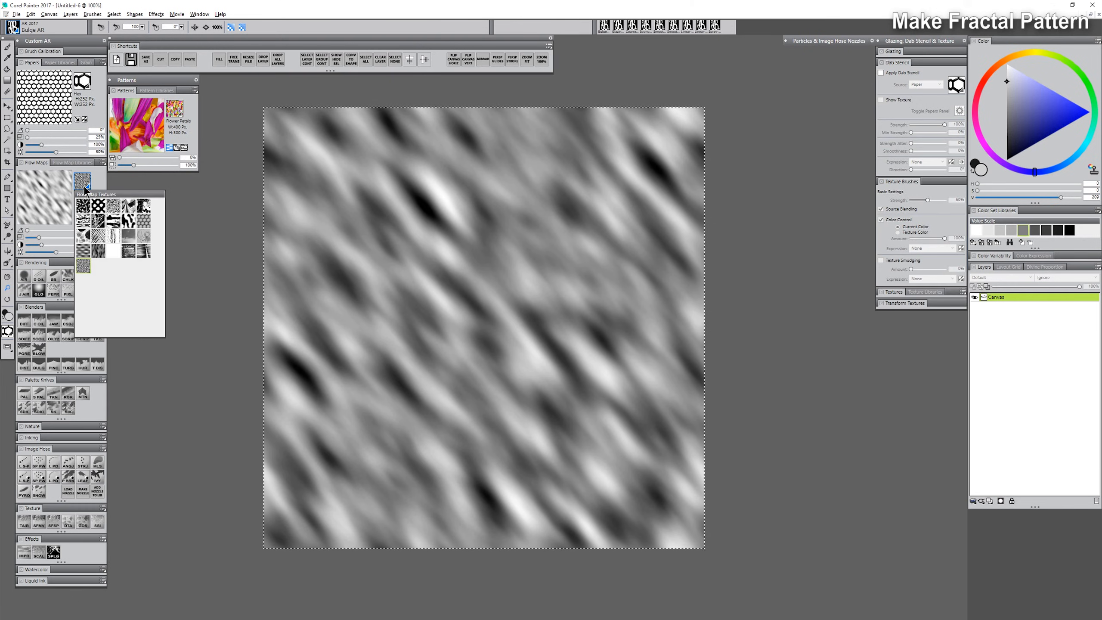
left_click(84, 268)
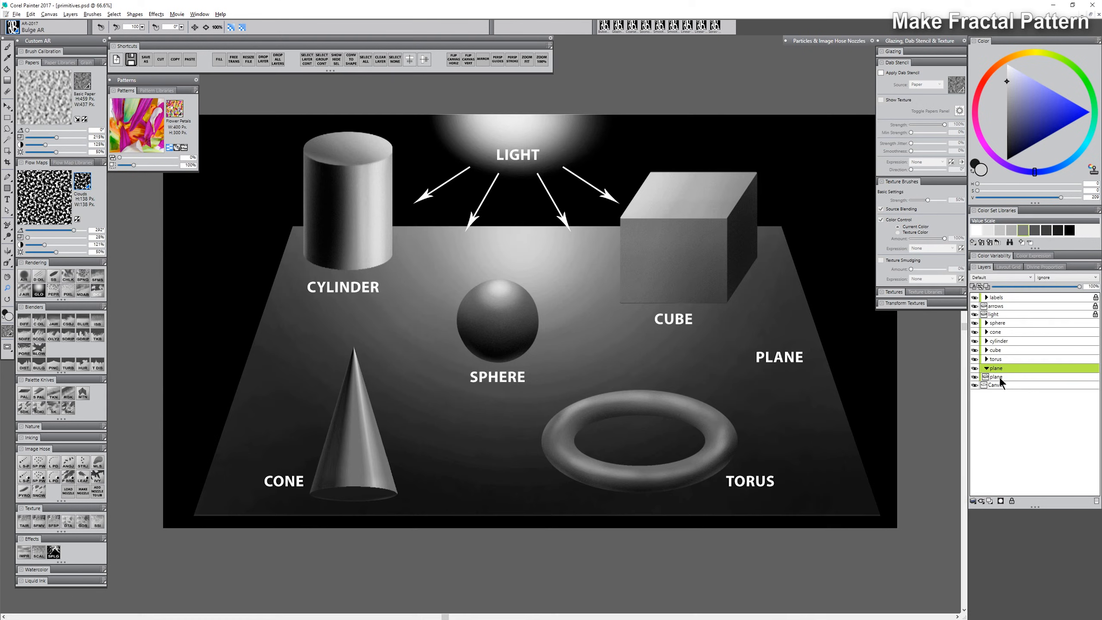
Step: Select the plane layer's content in primitives.psd and add a new layer above it in the plane group
right_click(997, 377)
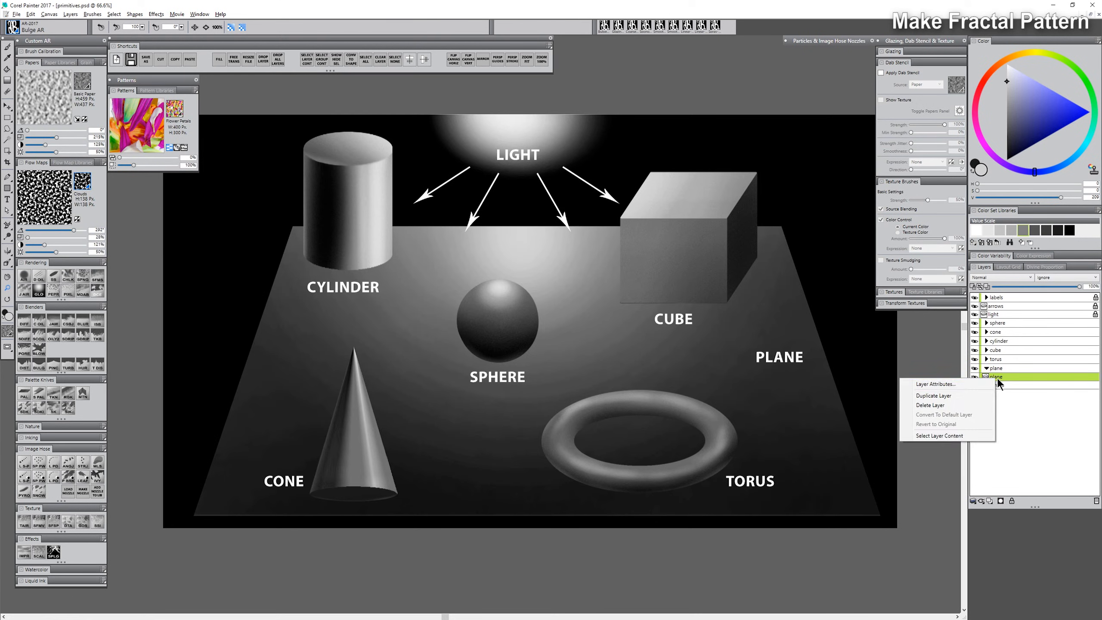
left_click(957, 434)
left_click(988, 500)
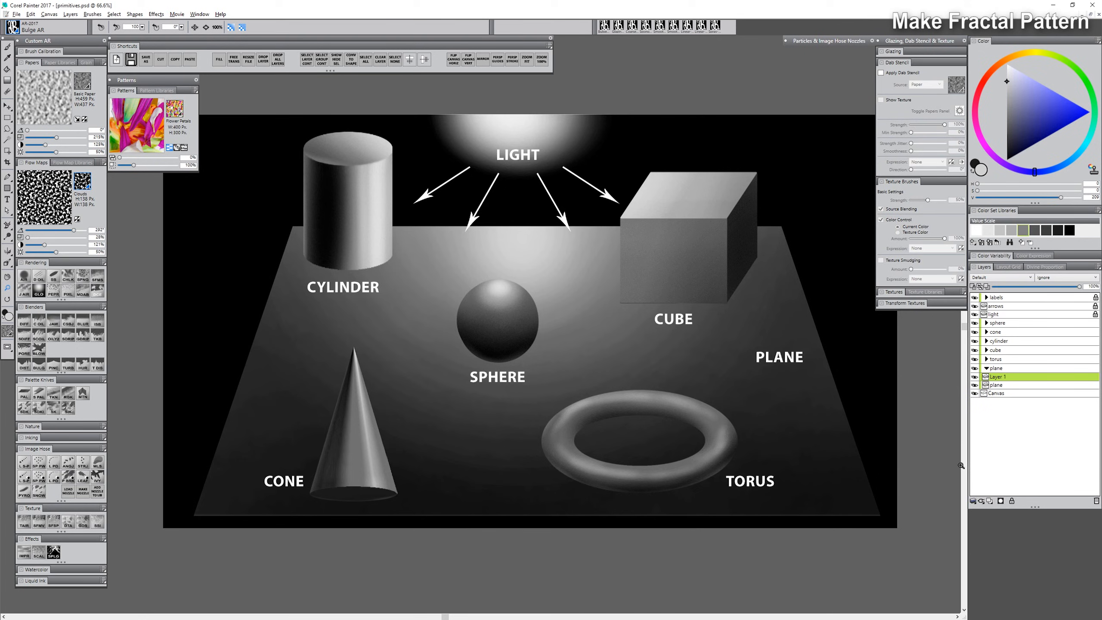
Step: Choose the Glazing Chalk brush and apply a dab stencil sourced from the Diagonal flow map
left_click(69, 277)
left_click(881, 73)
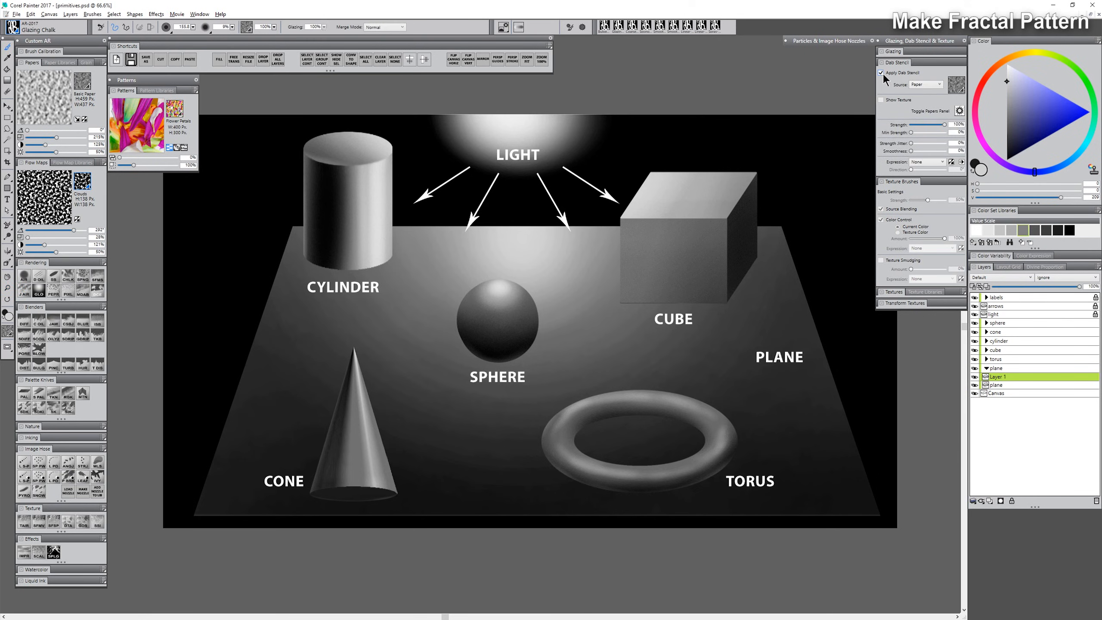
left_click(927, 84)
left_click(925, 103)
left_click(956, 86)
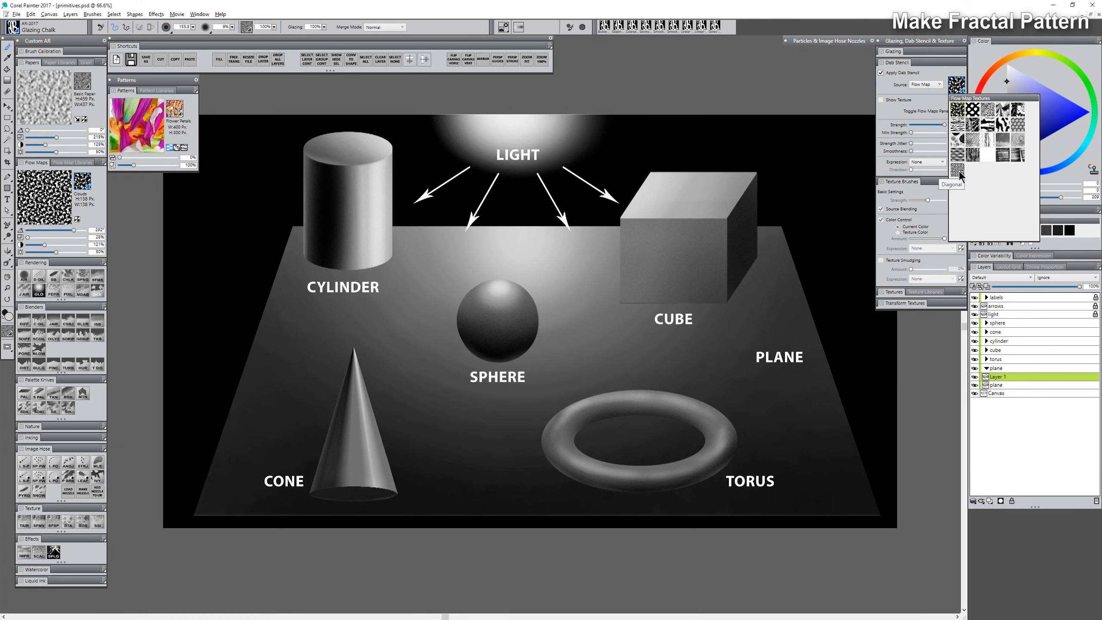
left_click(957, 169)
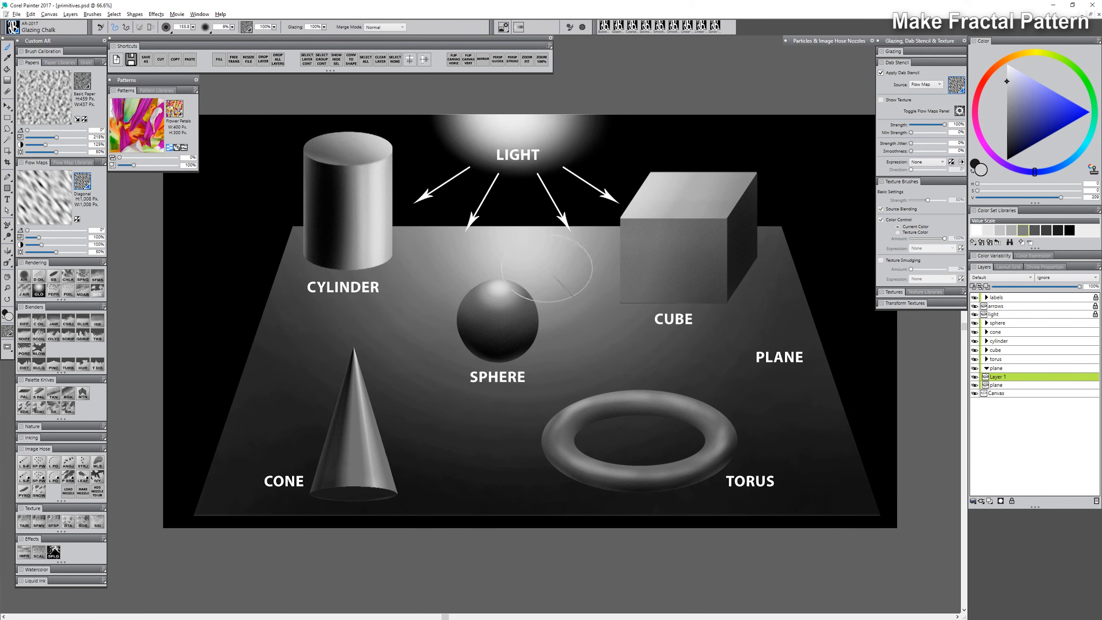
Step: Scale the Diagonal flow map to 25%, raise its contrast to about 334%, and paint dark texture strokes across the plane
left_click_drag(39, 238, 27, 237)
mouse_move(417, 235)
left_mouse_down()
mouse_move(529, 252)
mouse_move(364, 288)
mouse_move(534, 284)
mouse_move(386, 324)
mouse_move(704, 301)
mouse_move(539, 314)
mouse_move(312, 249)
mouse_move(369, 284)
mouse_move(598, 331)
mouse_move(528, 367)
mouse_move(310, 406)
mouse_move(523, 390)
mouse_move(532, 436)
mouse_move(642, 446)
mouse_move(673, 349)
mouse_move(742, 282)
left_mouse_up()
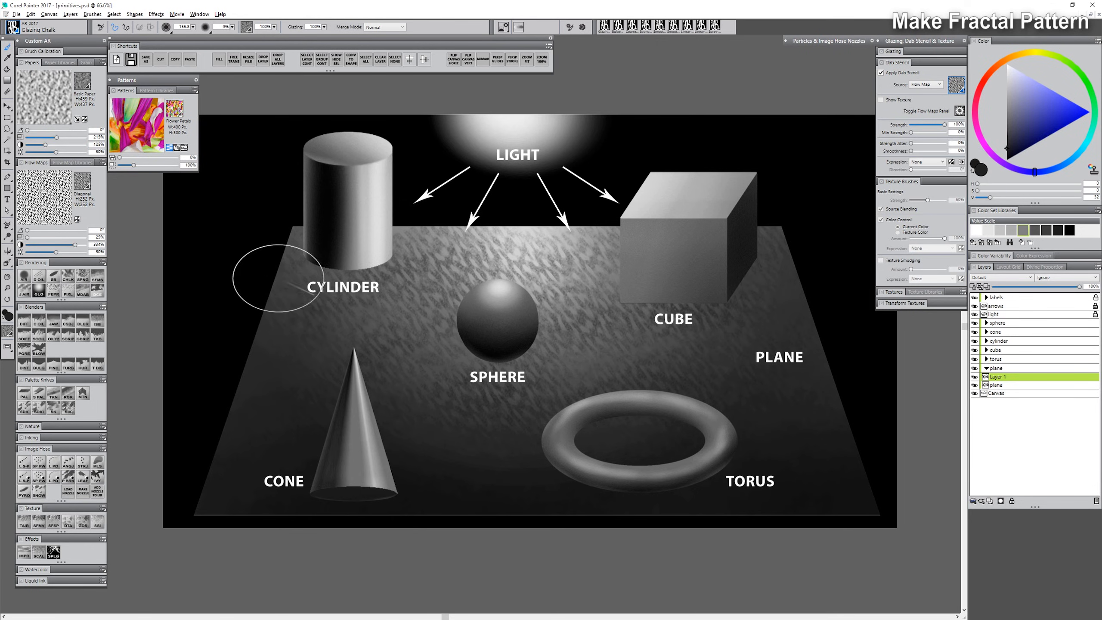
mouse_move(299, 410)
left_mouse_down()
mouse_move(708, 466)
mouse_move(571, 381)
left_mouse_up()
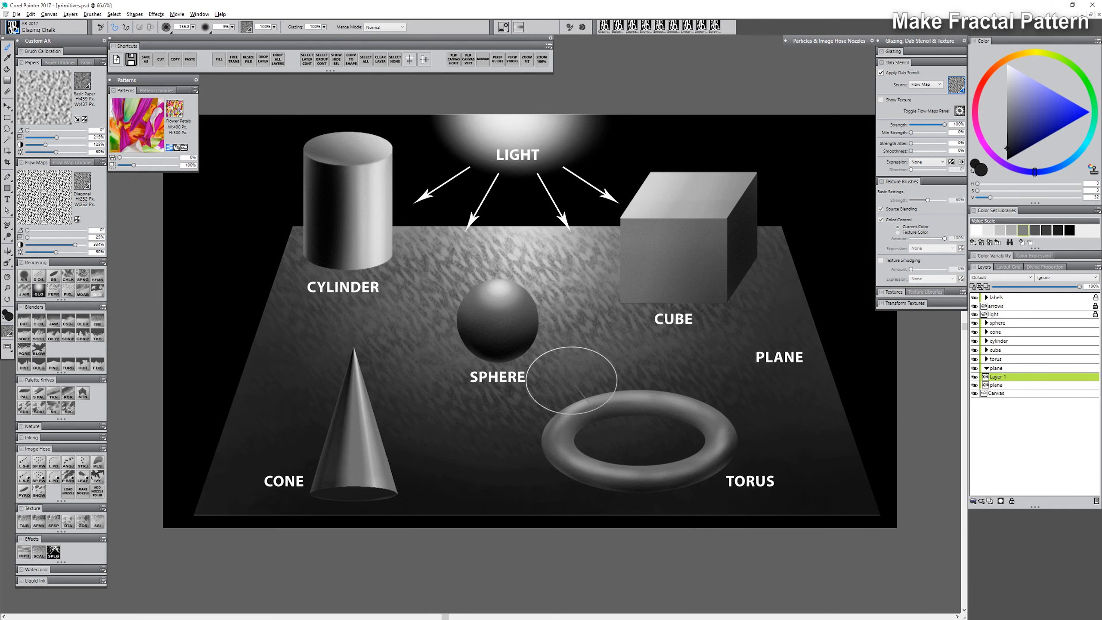
Step: Rotate the Diagonal flow map to about 111° and paint white texture strokes across the plane
left_click(45, 230)
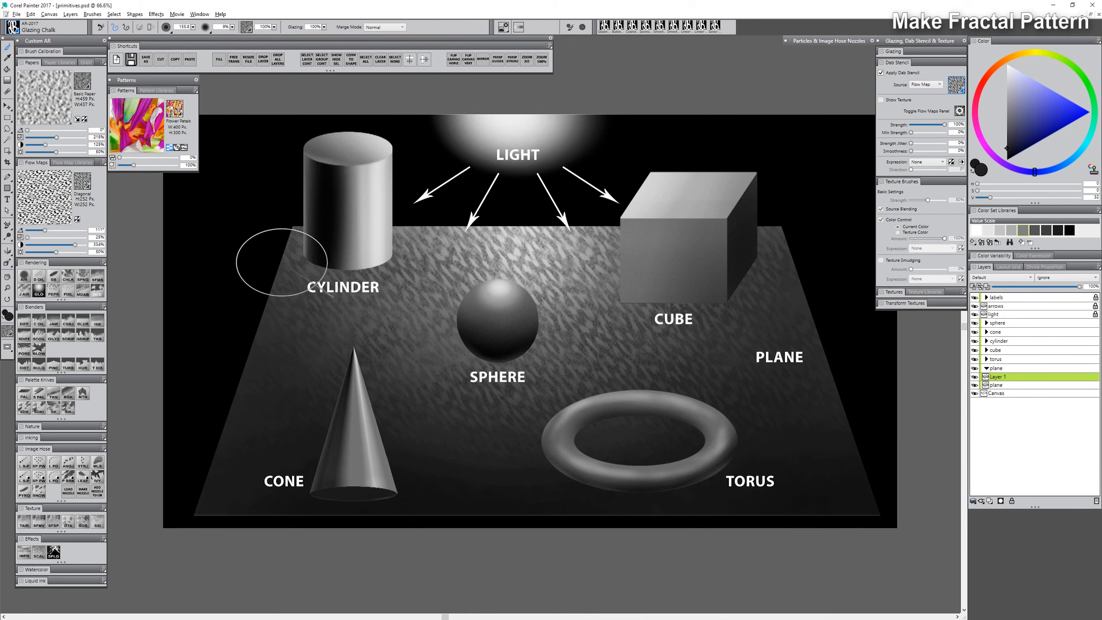
left_click(1006, 64)
mouse_move(327, 222)
left_mouse_down()
mouse_move(394, 233)
mouse_move(551, 267)
mouse_move(360, 324)
mouse_move(394, 404)
mouse_move(618, 389)
mouse_move(719, 334)
mouse_move(690, 260)
mouse_move(786, 355)
mouse_move(782, 452)
mouse_move(741, 486)
mouse_move(641, 452)
mouse_move(428, 483)
mouse_move(671, 467)
mouse_move(829, 516)
left_mouse_up()
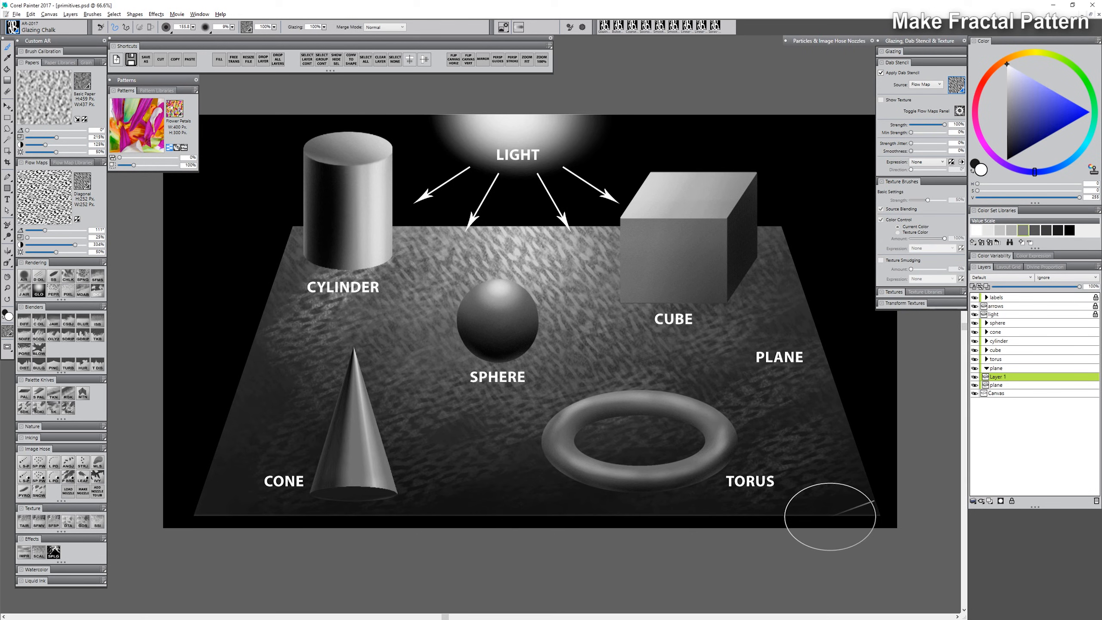